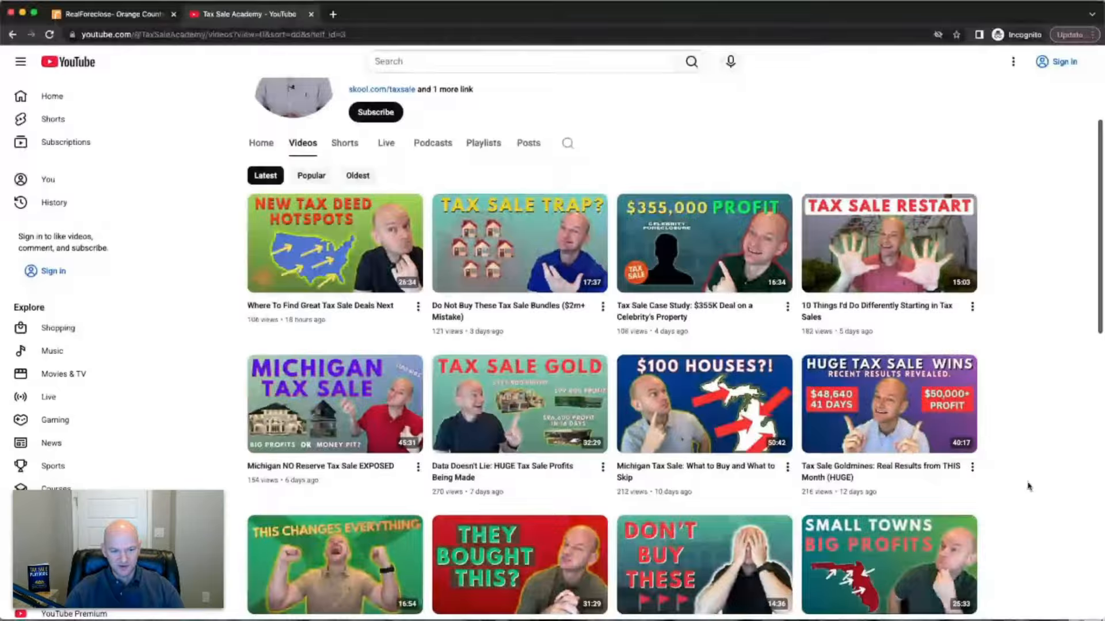
mouse_move(872, 491)
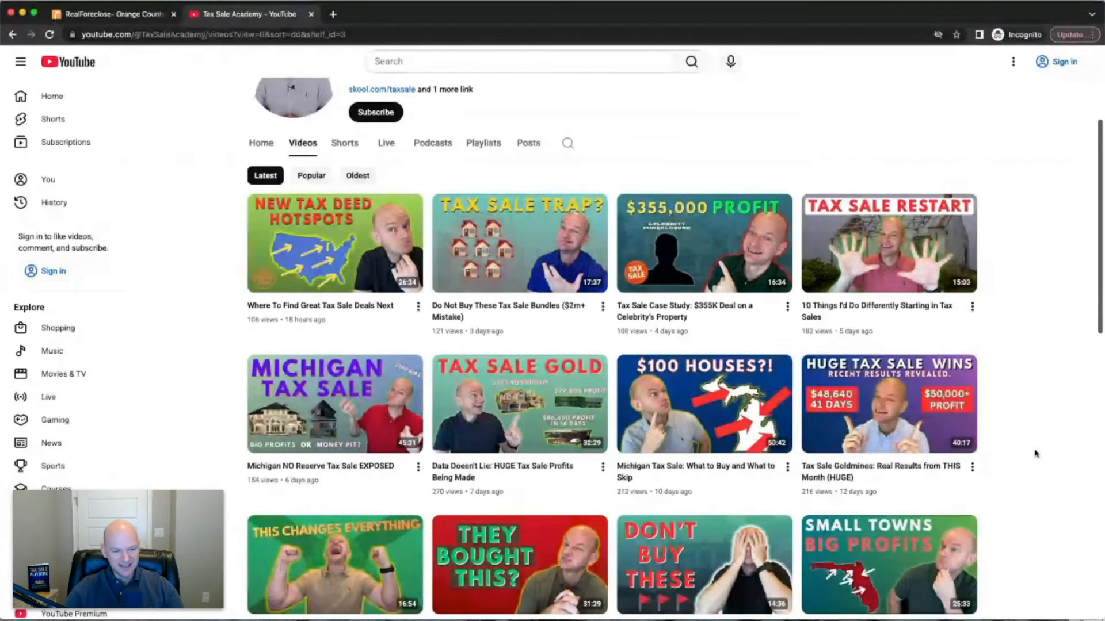
scroll(1036, 454, "down", 1)
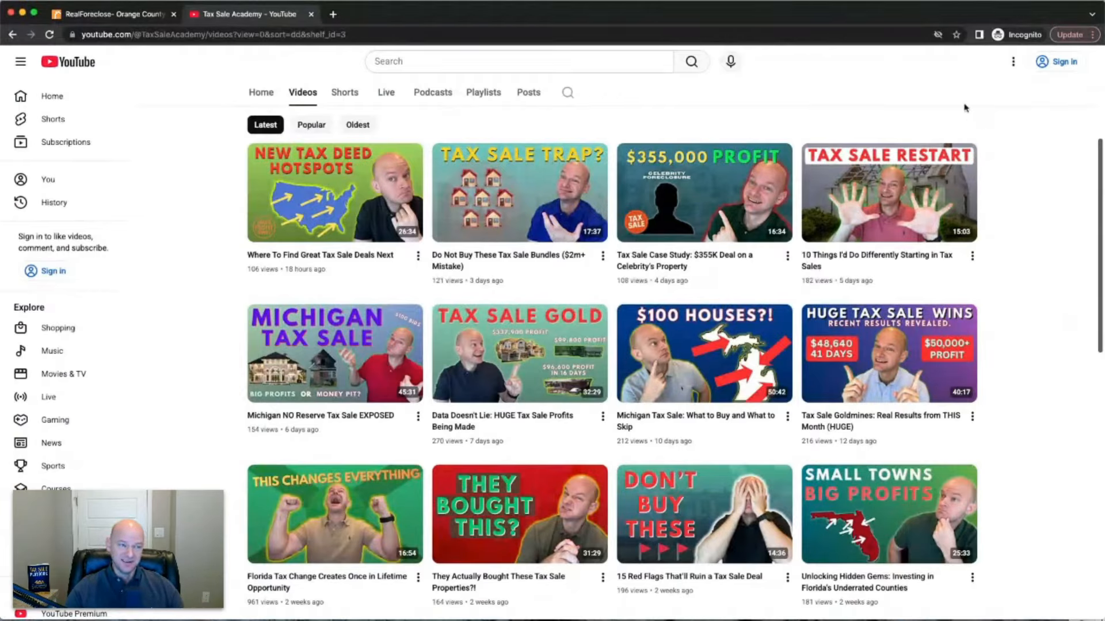
Switch to the Orange County tax deed auction calendar and open the October 23, 2025 auction.
left_click(130, 20)
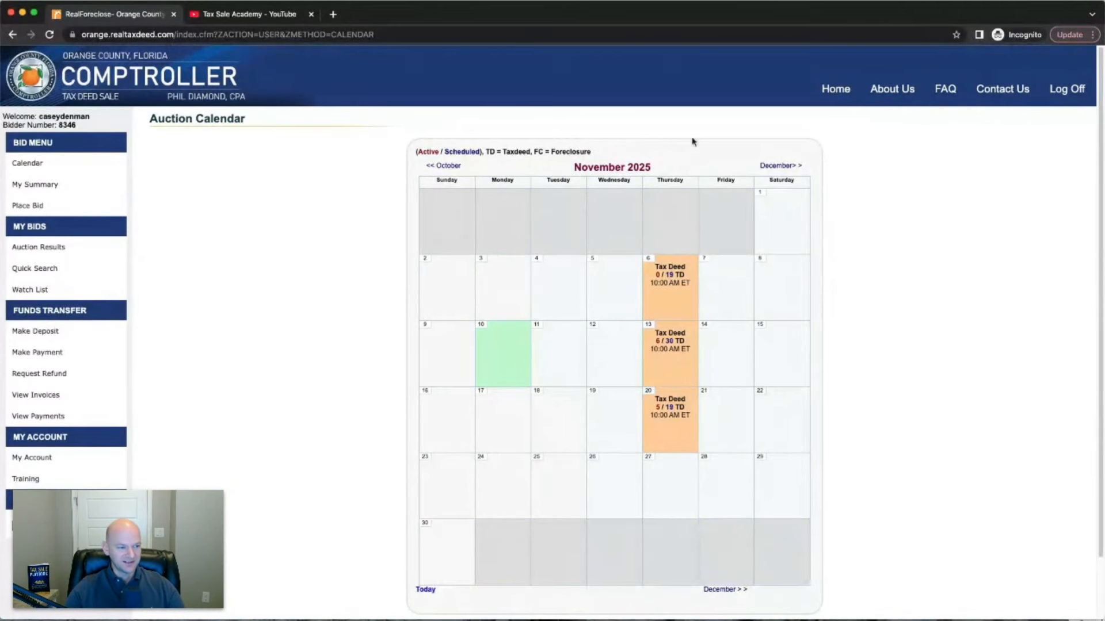
left_click(444, 167)
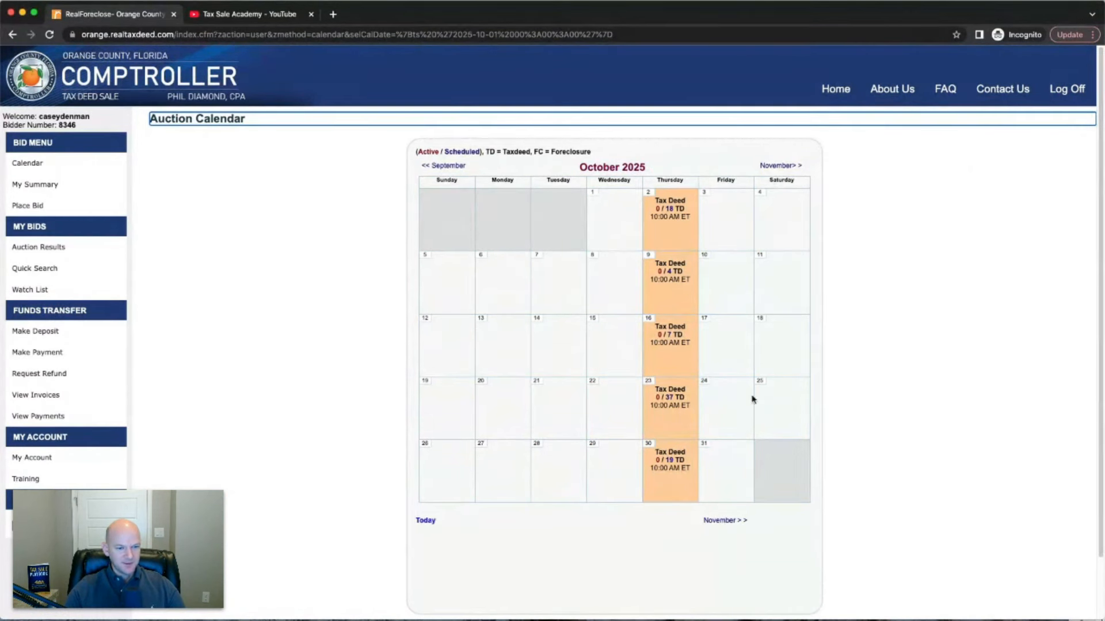
left_click(664, 406)
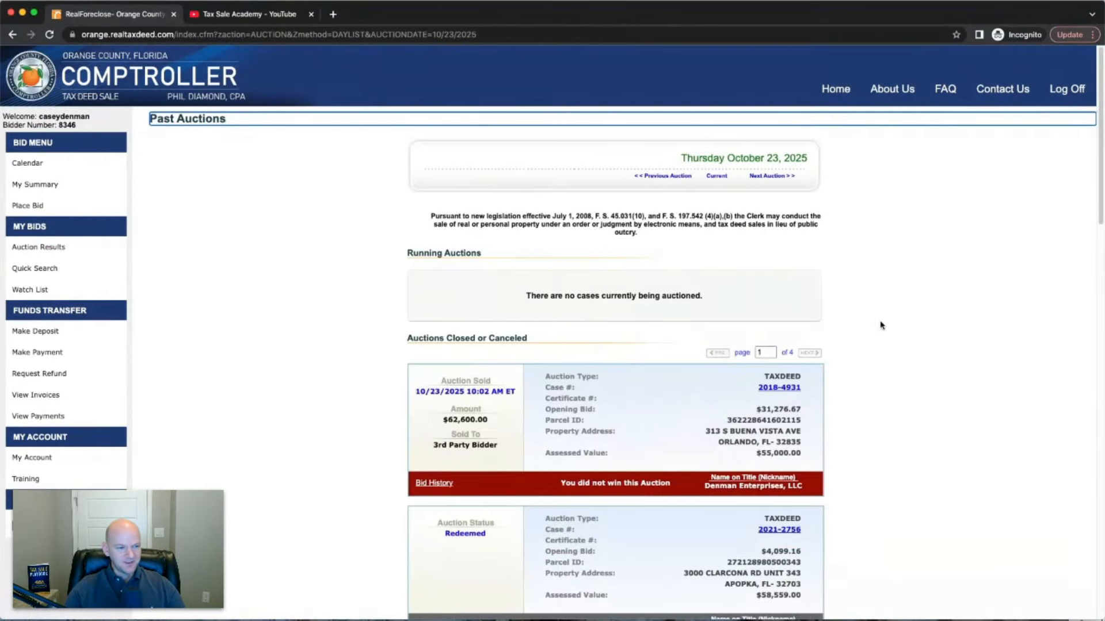
Look through the closed auctions and open the details of case 2022-108.
scroll(889, 327, "down", 6)
scroll(895, 331, "down", 4)
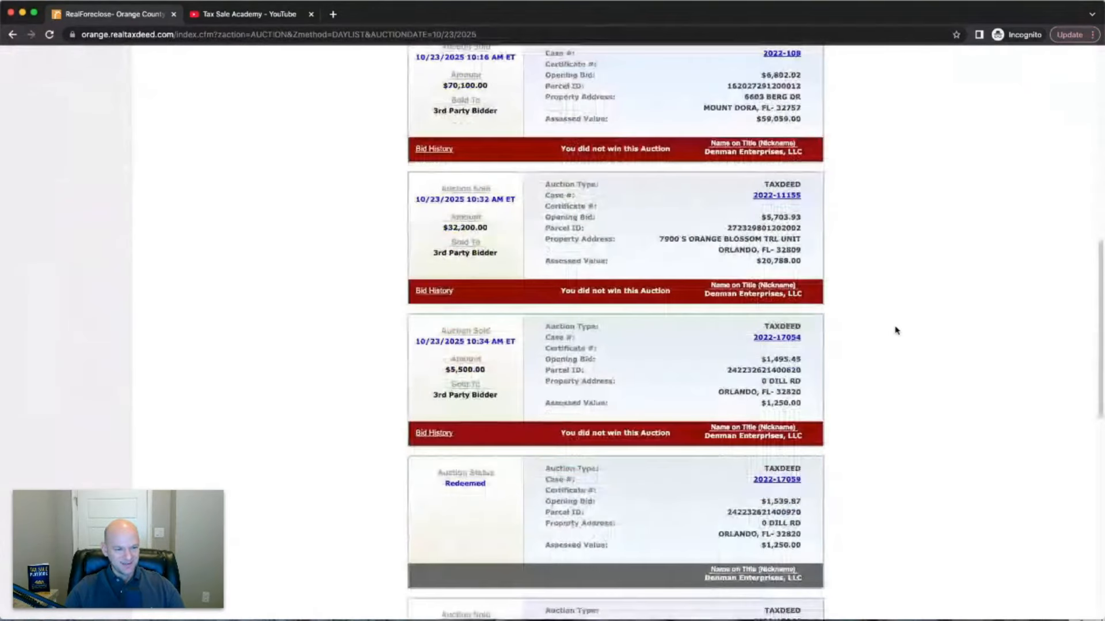
scroll(895, 331, "up", 8)
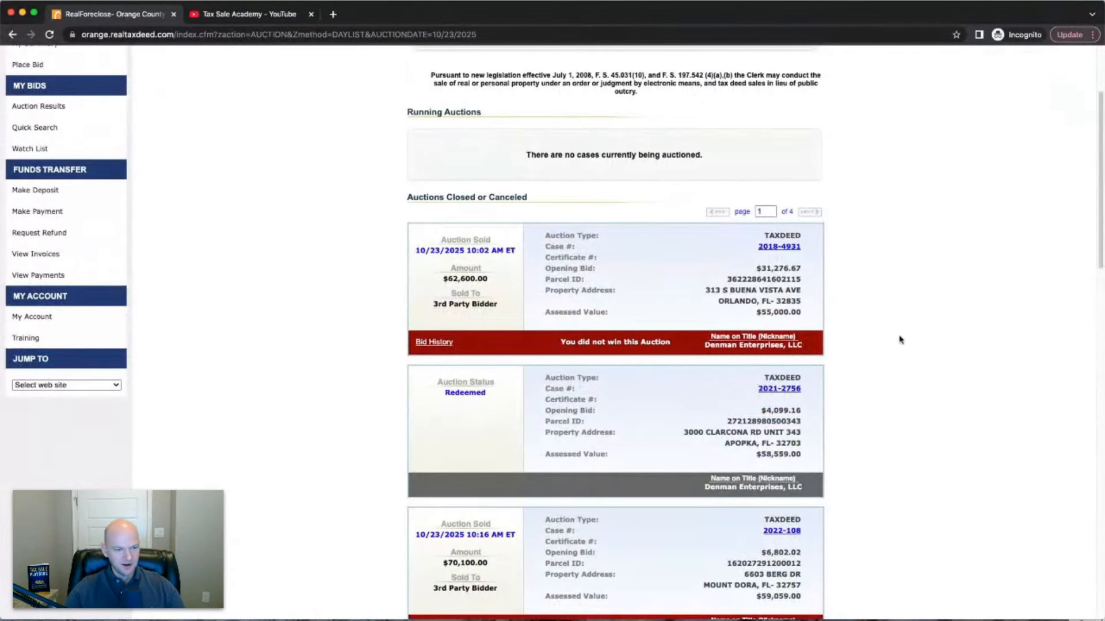
scroll(903, 394, "down", 3)
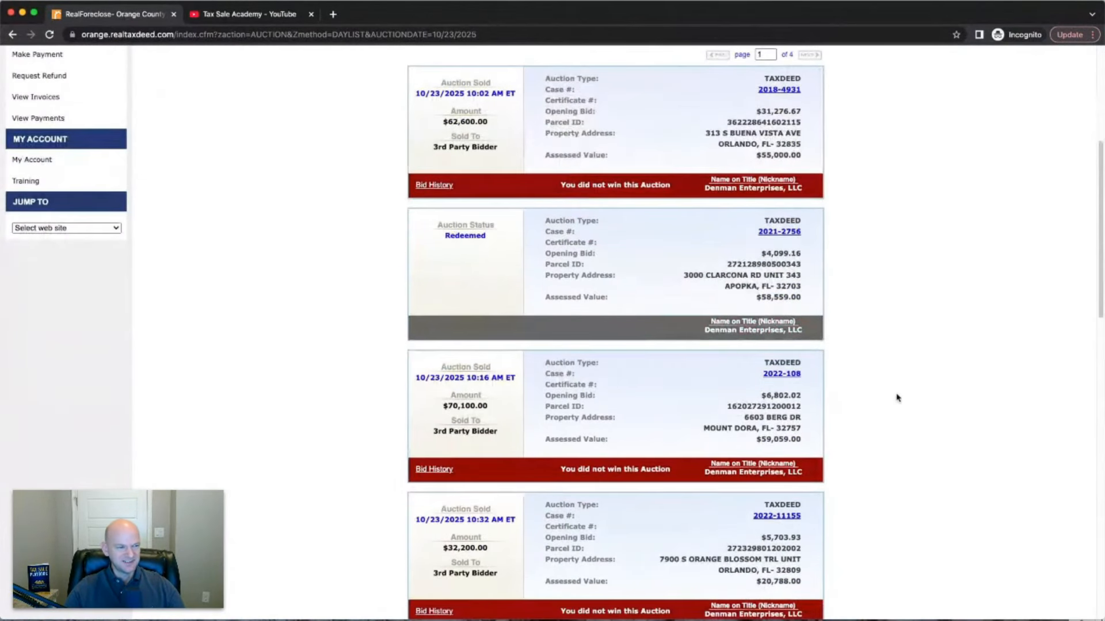
scroll(897, 397, "up", 1)
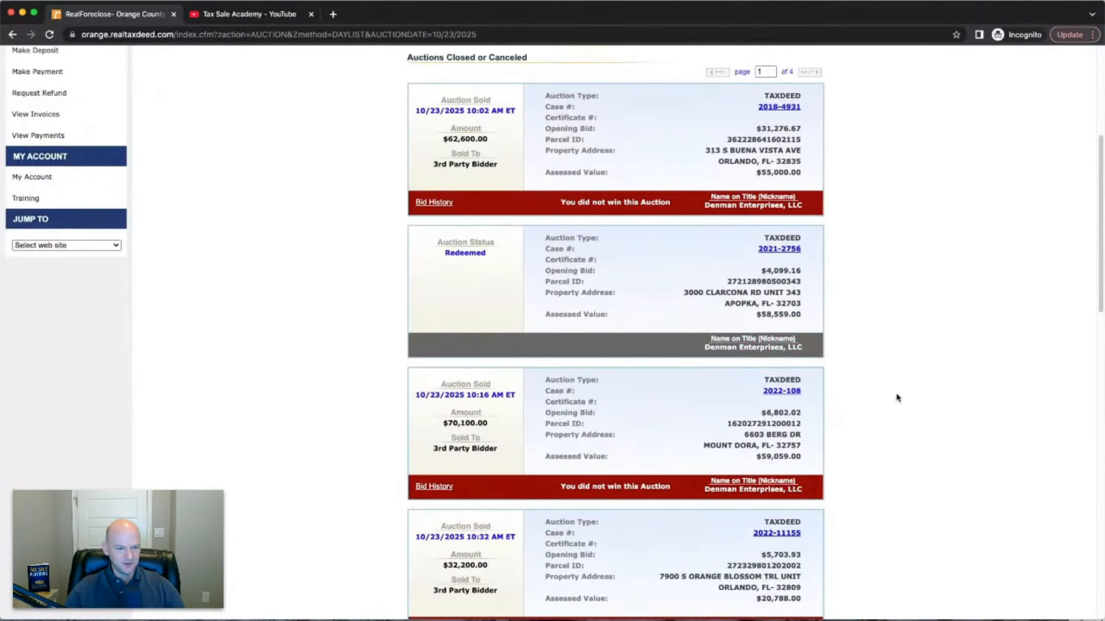
left_click(786, 393)
Open the property's county appraiser record, close the YouTube page, and review the property card and its tax values.
left_click(436, 378)
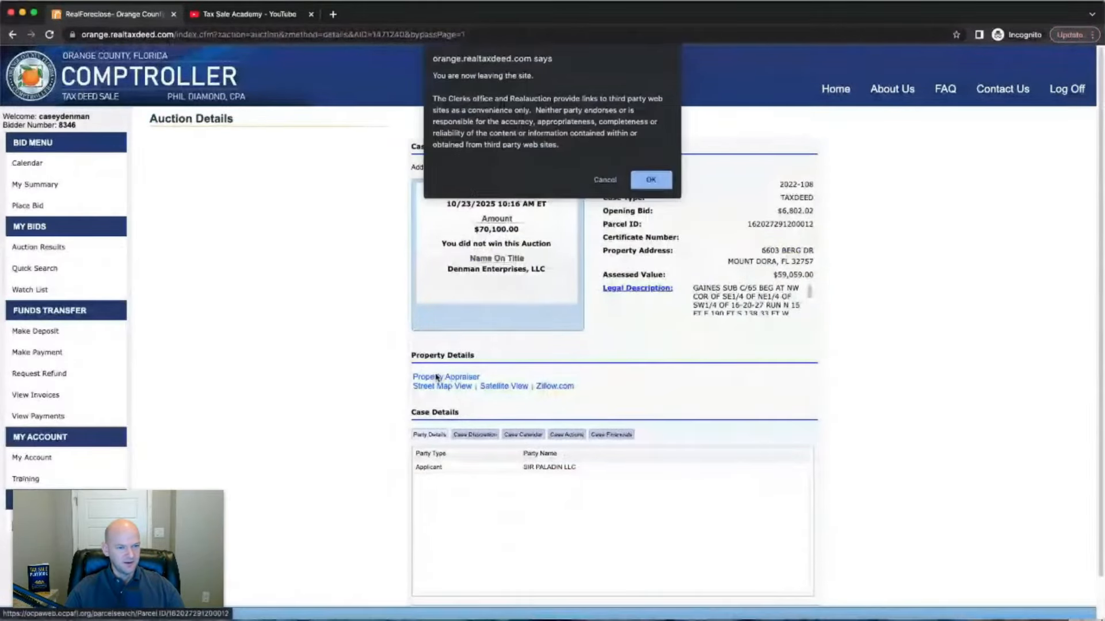
left_click(651, 180)
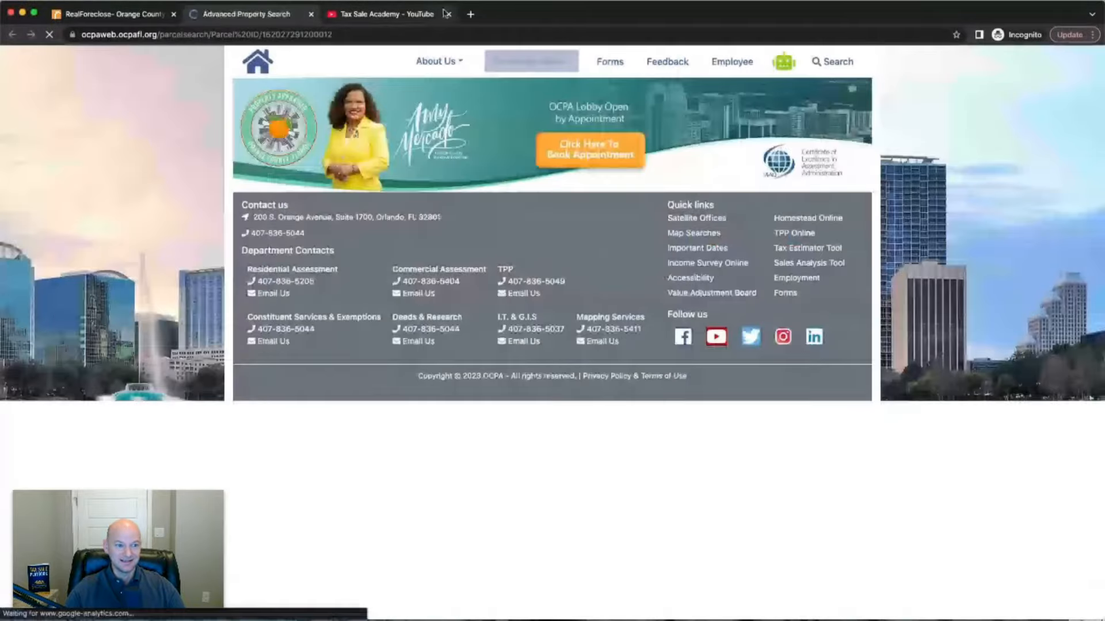
left_click(447, 14)
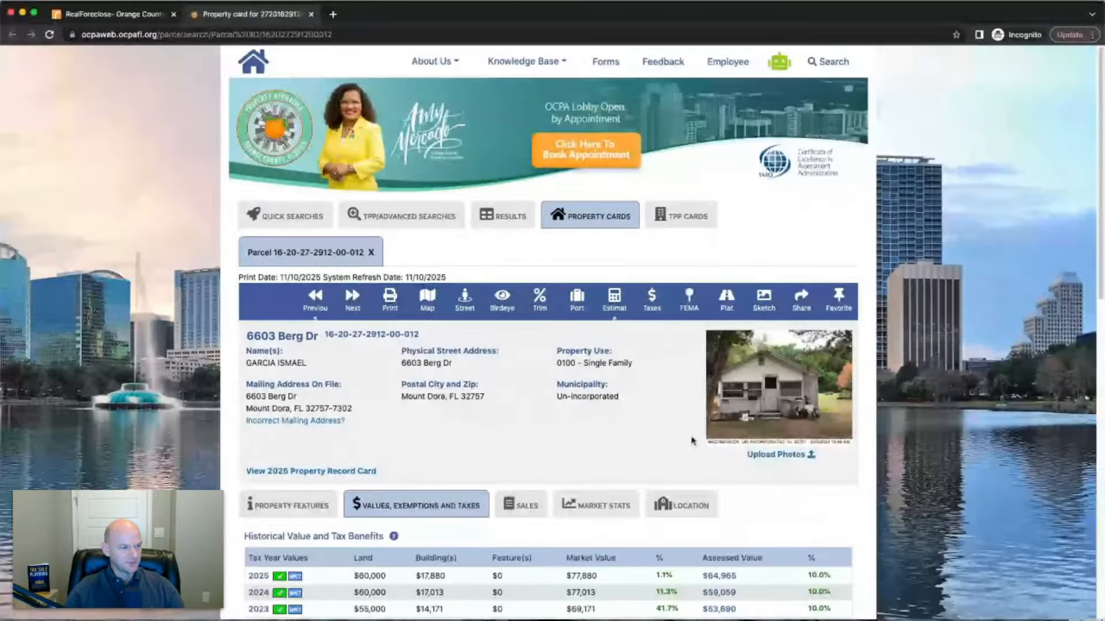
scroll(619, 401, "down", 5)
scroll(619, 400, "down", 3)
key("ctrl+shift+Tab")
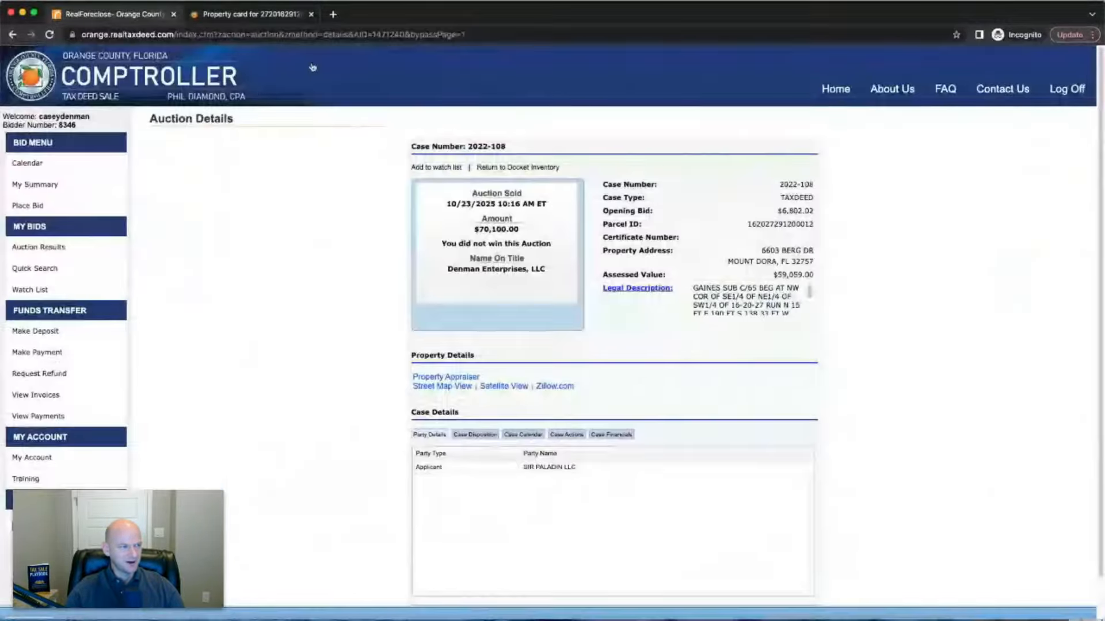
key("ctrl+Tab")
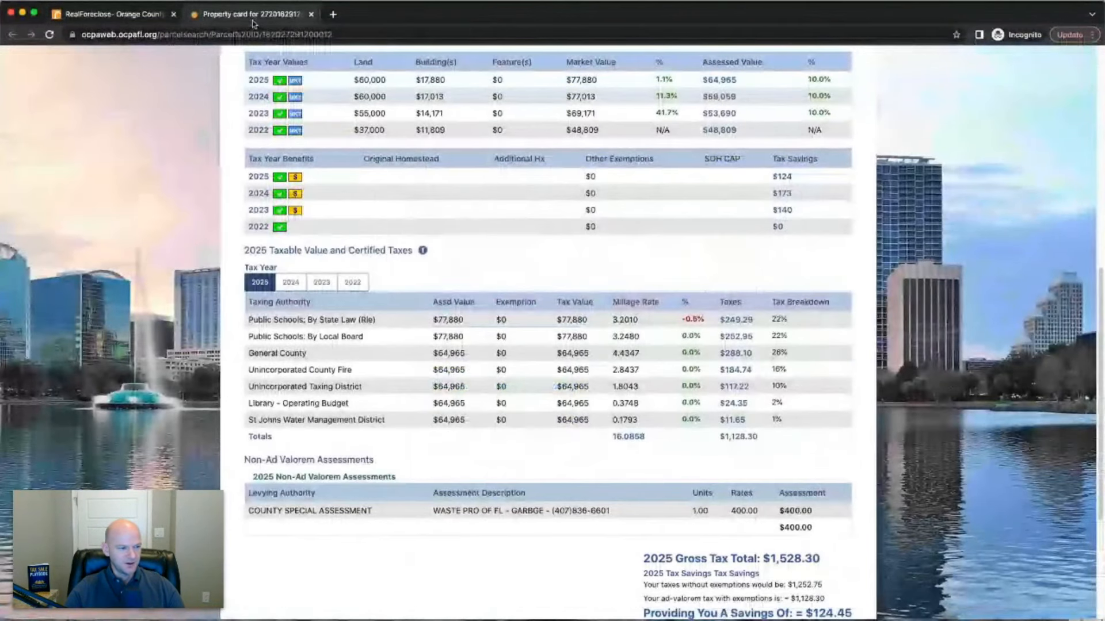
scroll(527, 273, "up", 8)
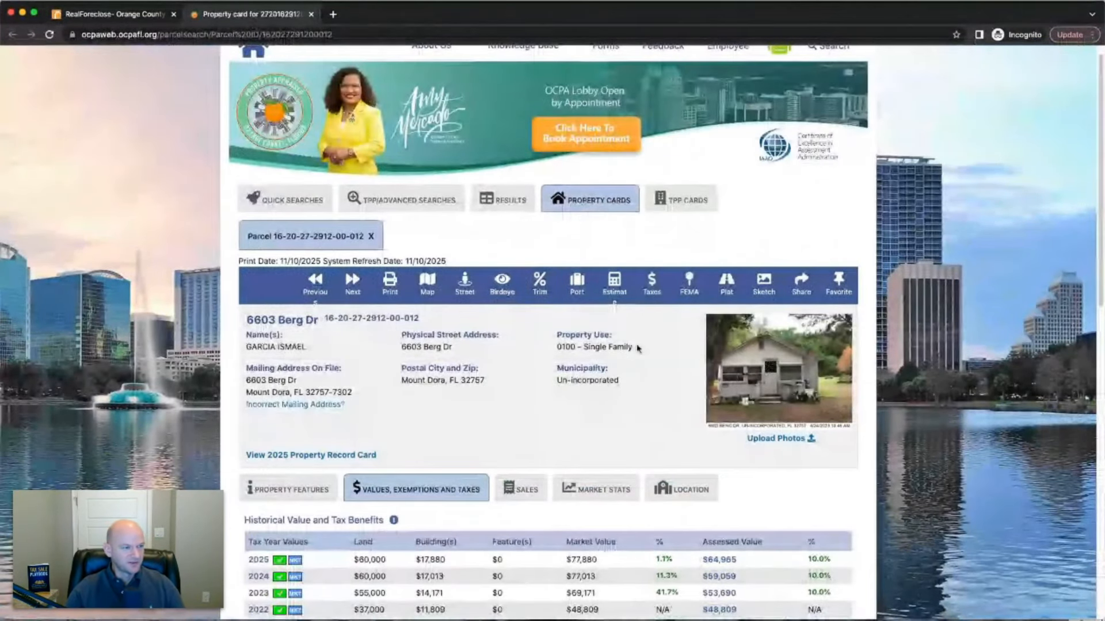
Close the property card, return to the October 23 auction list, and open the details of case 2022-11155.
left_click(311, 15)
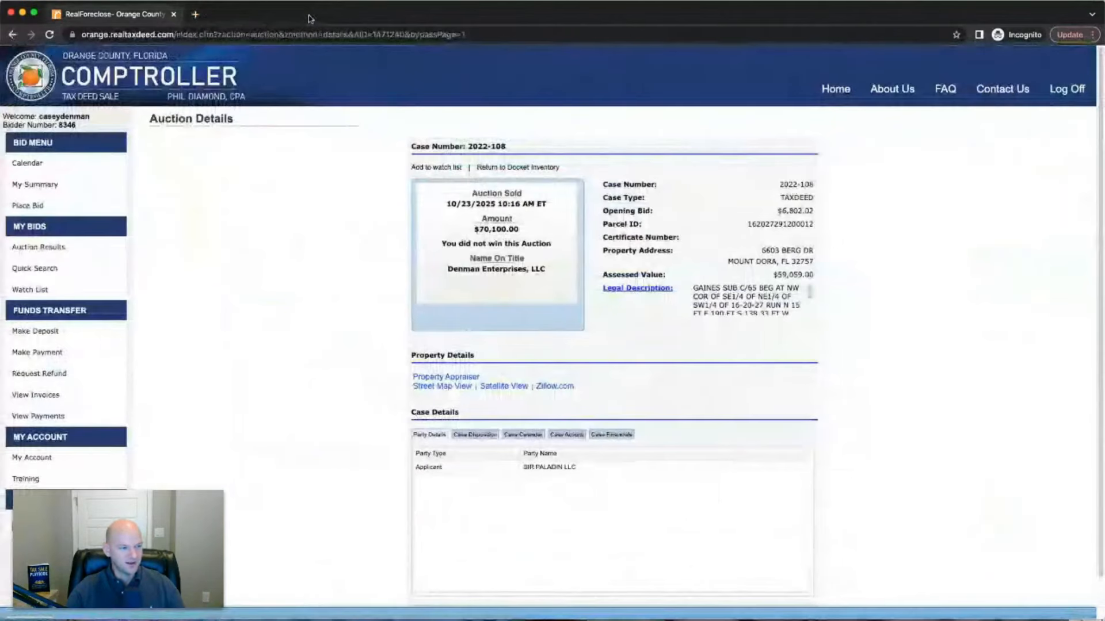
left_click(12, 34)
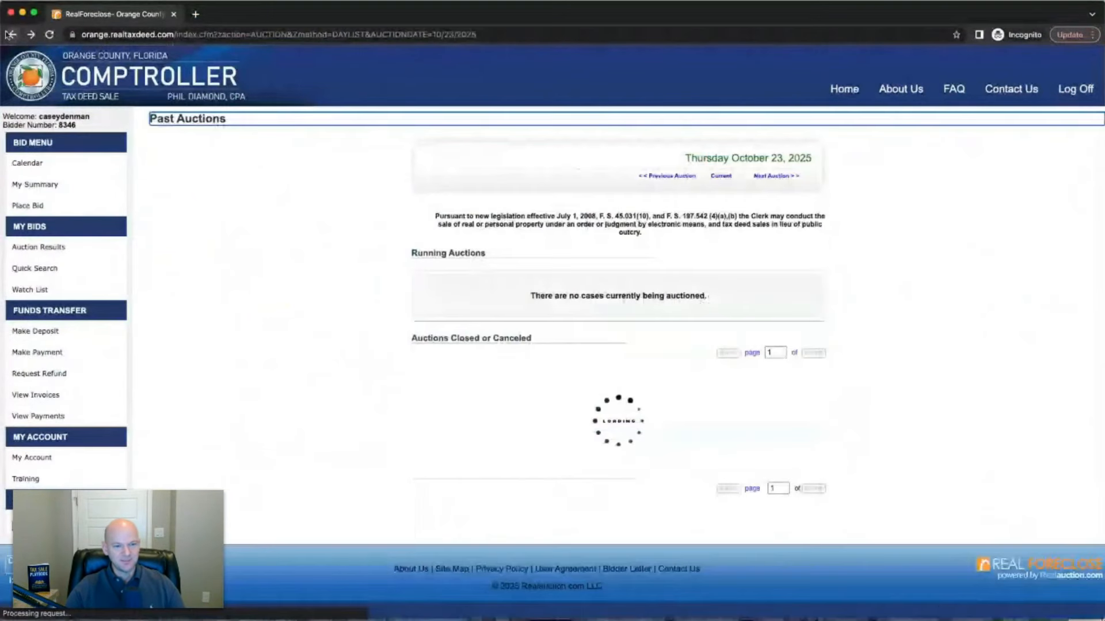
scroll(961, 350, "down", 7)
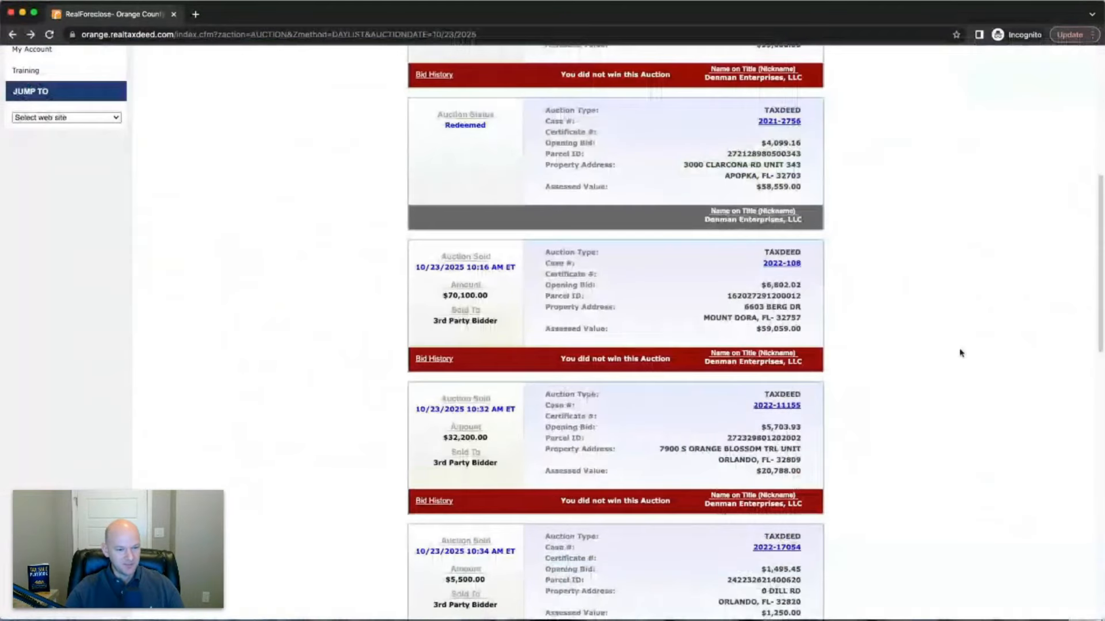
scroll(959, 353, "down", 3)
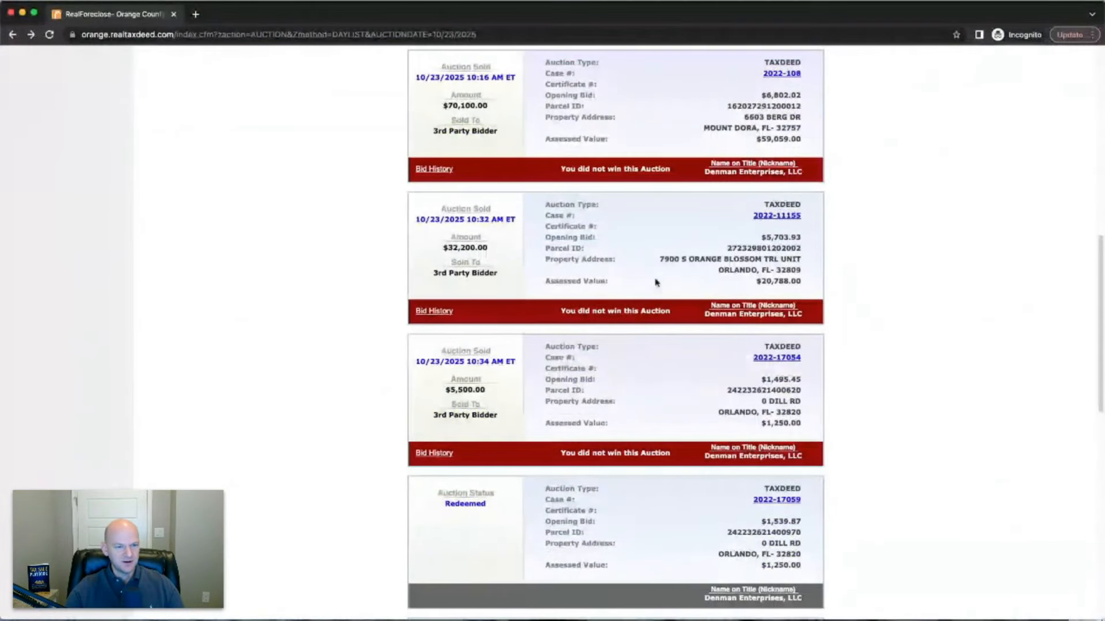
left_click(786, 216)
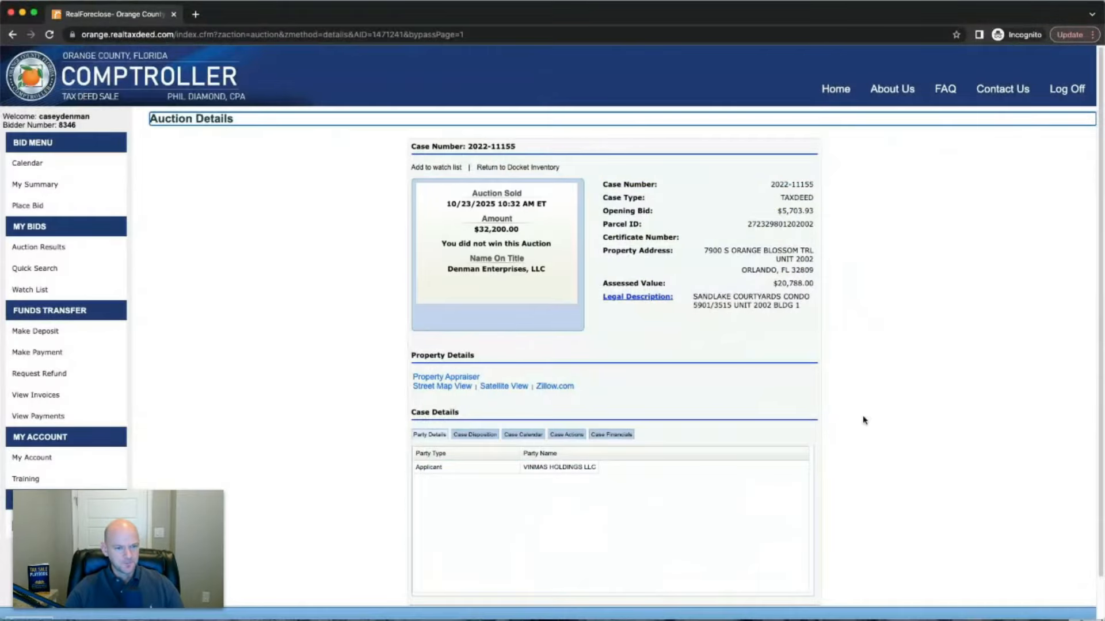
Look at the condo's legal description and run a Google search for the full property address.
left_click_drag(731, 299, 765, 299)
left_click(767, 302)
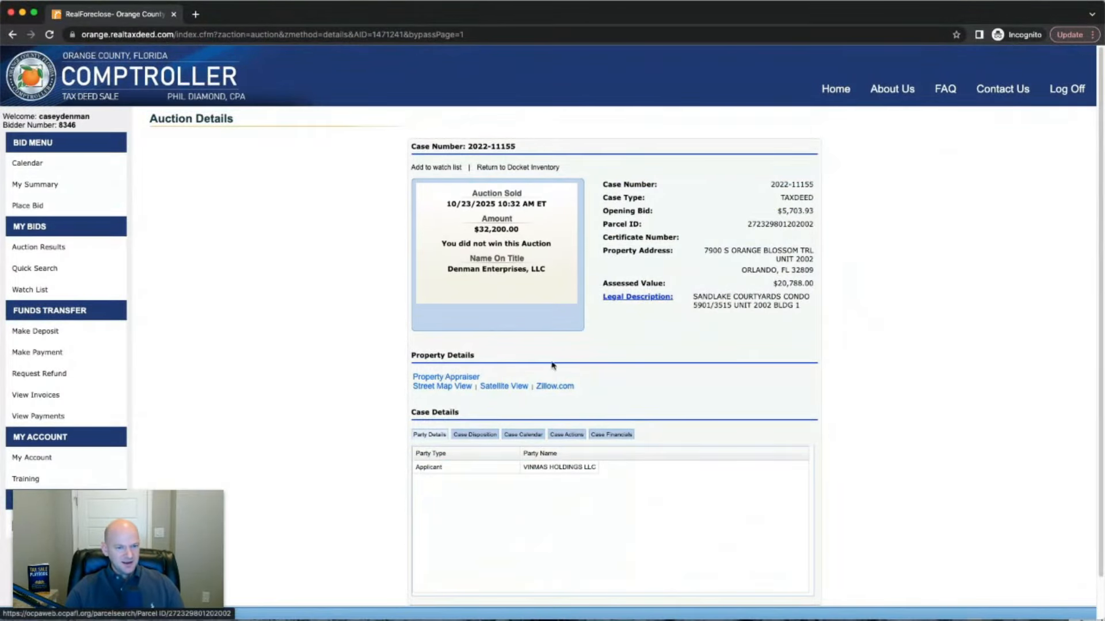
left_click_drag(814, 273, 705, 250)
right_click(705, 250)
left_click(795, 297)
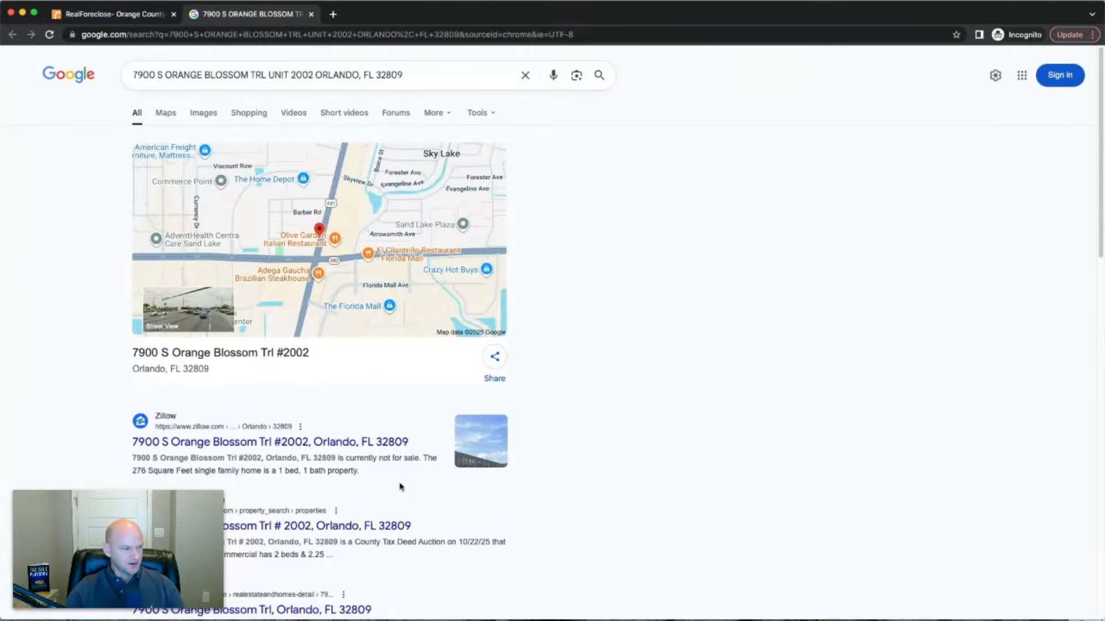
Remove the unit number from the address query and search again for the whole building.
left_click(305, 75)
left_click_drag(315, 74, 289, 75)
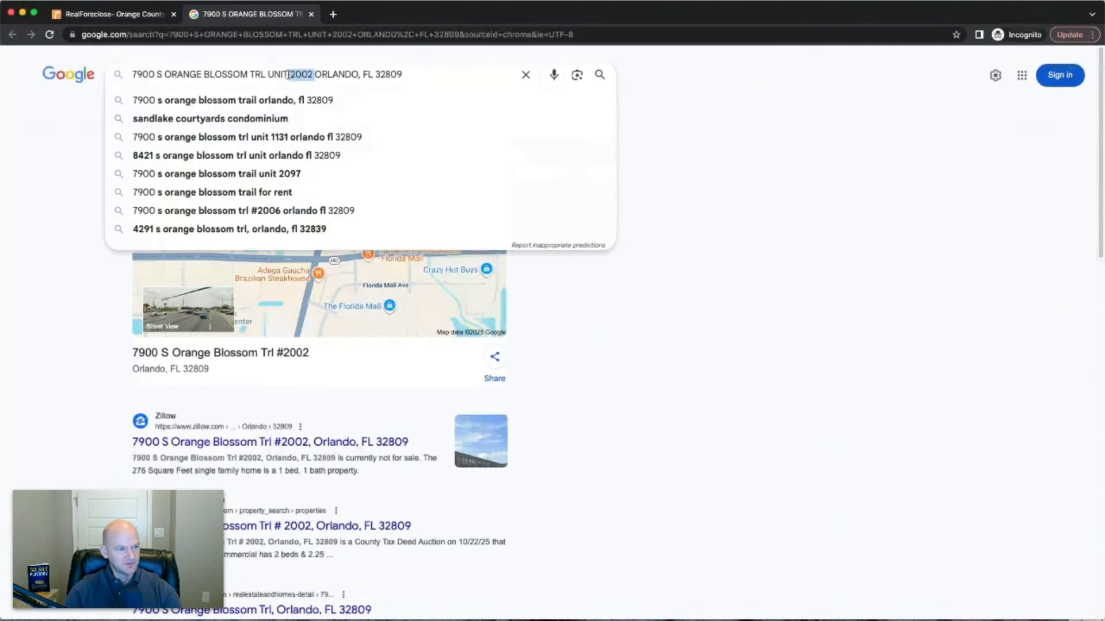
key("BackSpace")
key("BackSpace")
key("BackSpace")
key("BackSpace")
key("BackSpace")
key("BackSpace")
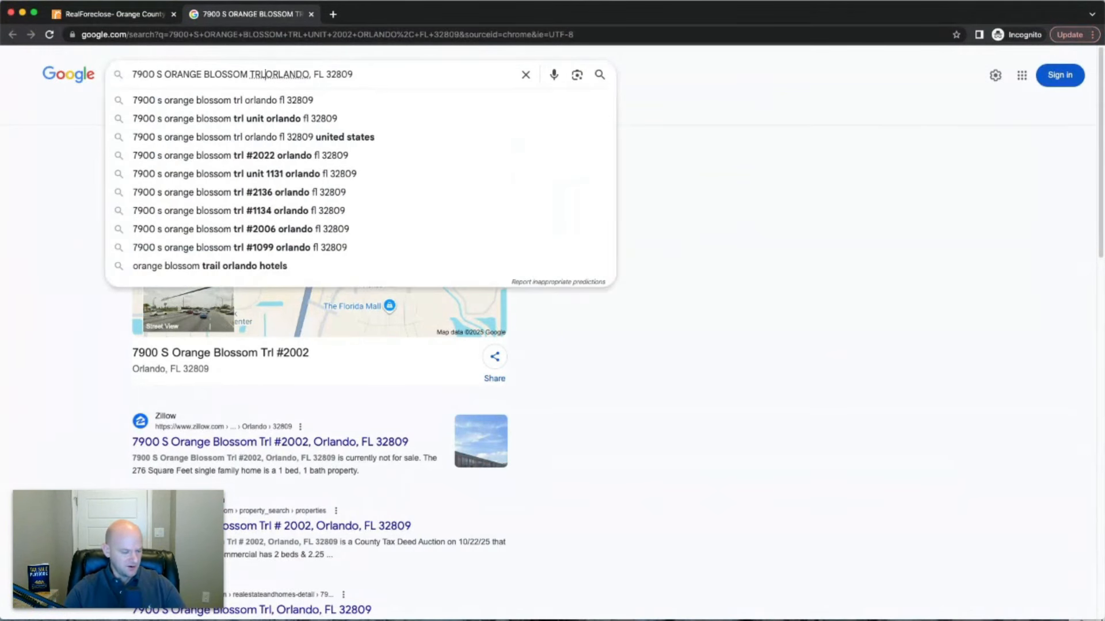
key("Return")
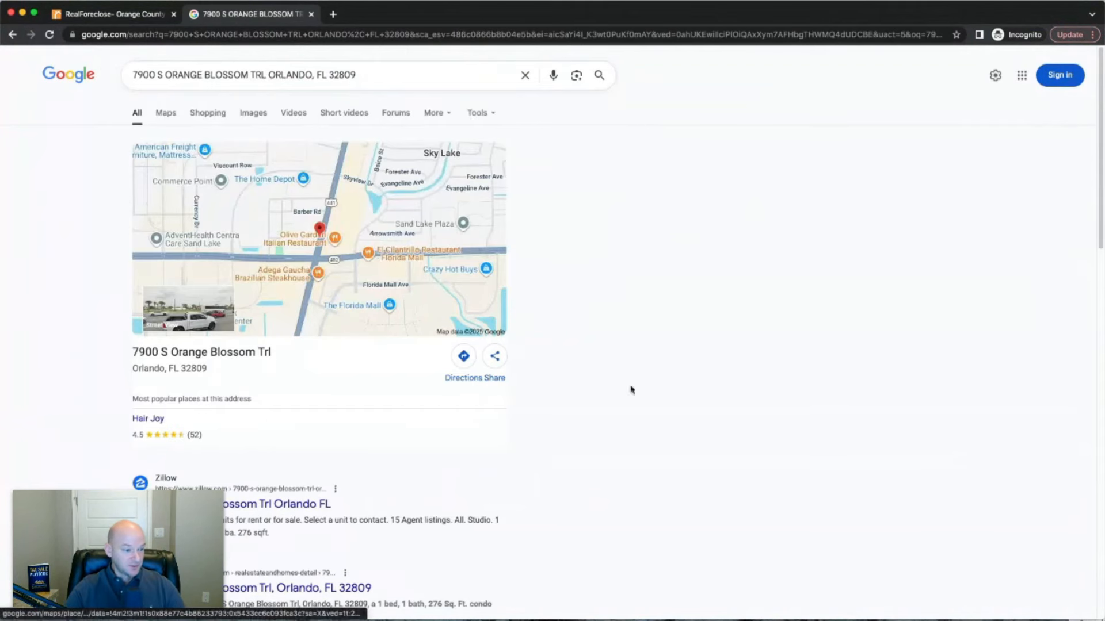
Find the Zillow result for the $62,000 condo at the same address and open it in a separate tab.
scroll(666, 435, "down", 1)
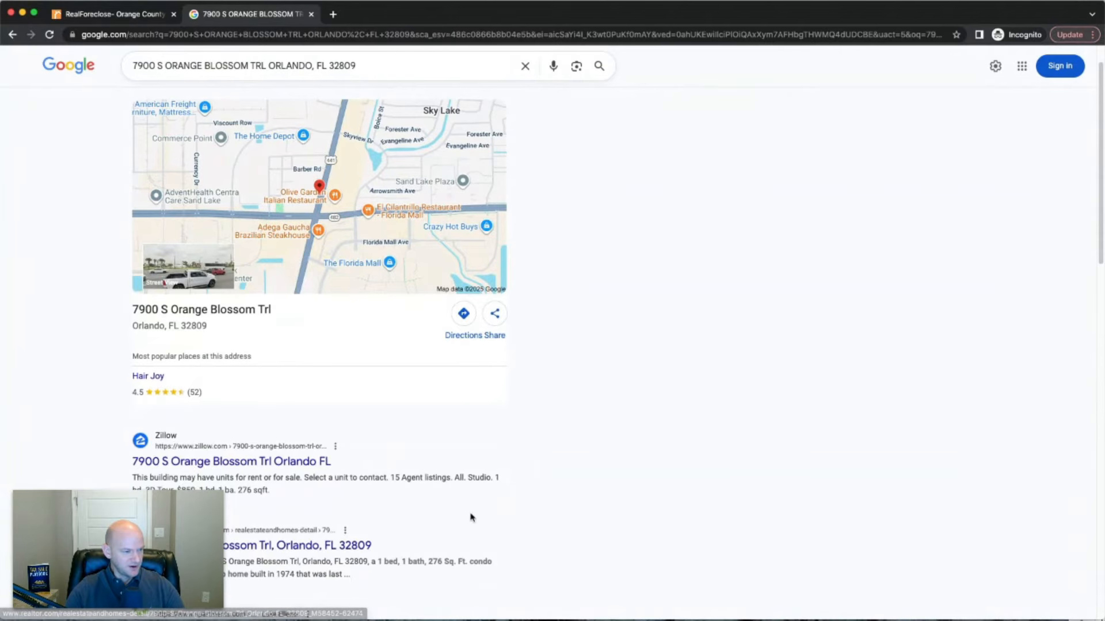
scroll(470, 517, "down", 6)
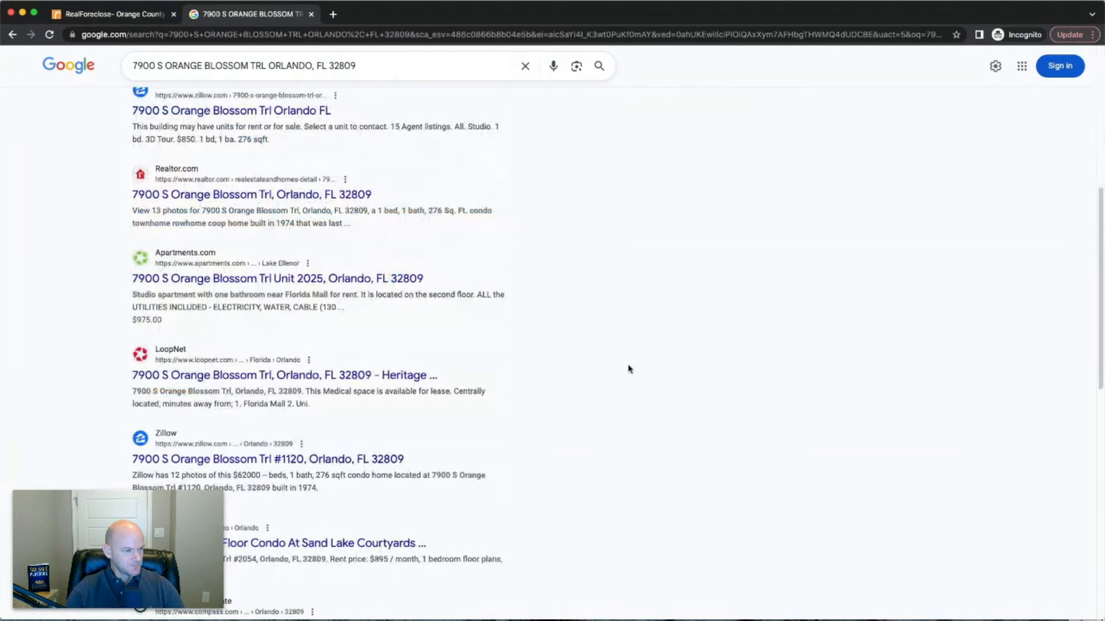
scroll(627, 369, "up", 1)
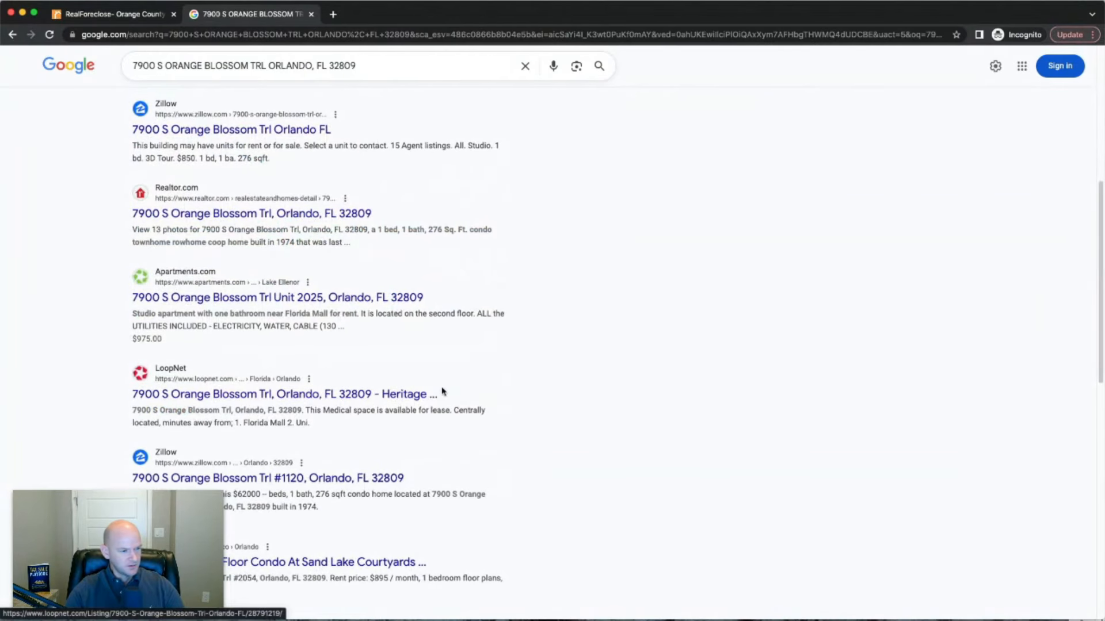
scroll(490, 420, "up", 1)
right_click(368, 494)
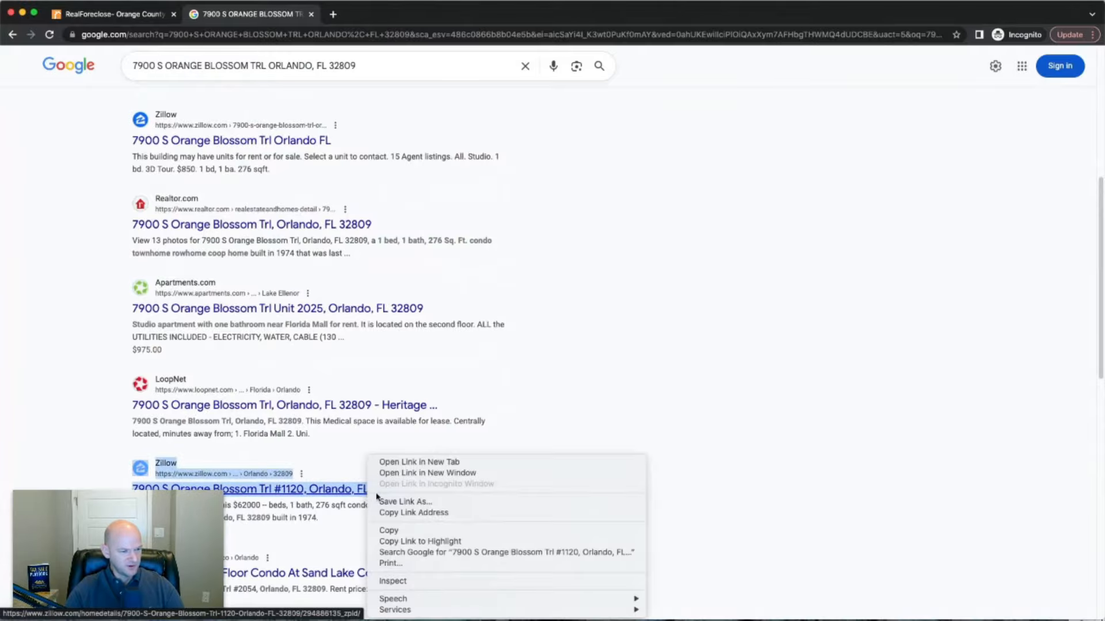
left_click(420, 462)
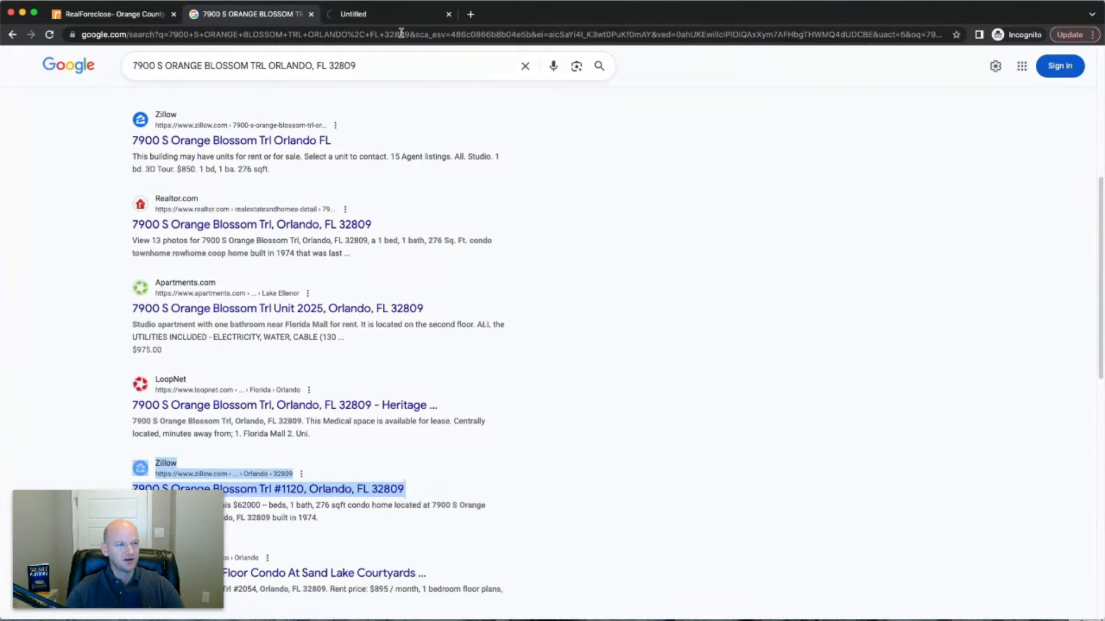
key("ctrl+Tab")
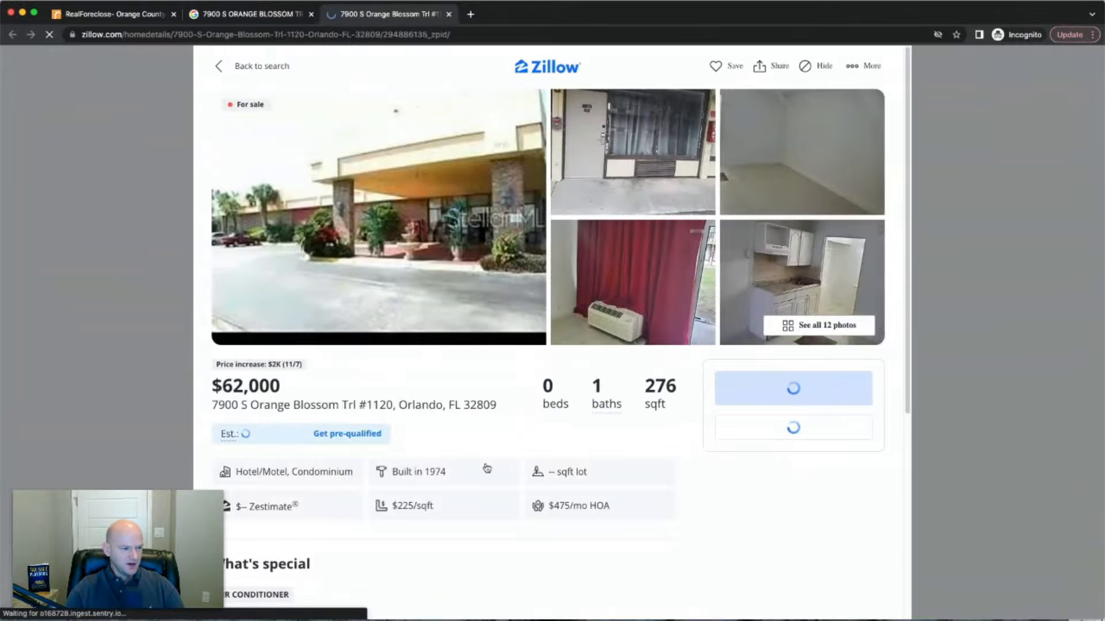
Review the comparable condo's Zillow listing, close it, and return to the auction details of case 2022-11155.
scroll(475, 429, "down", 5)
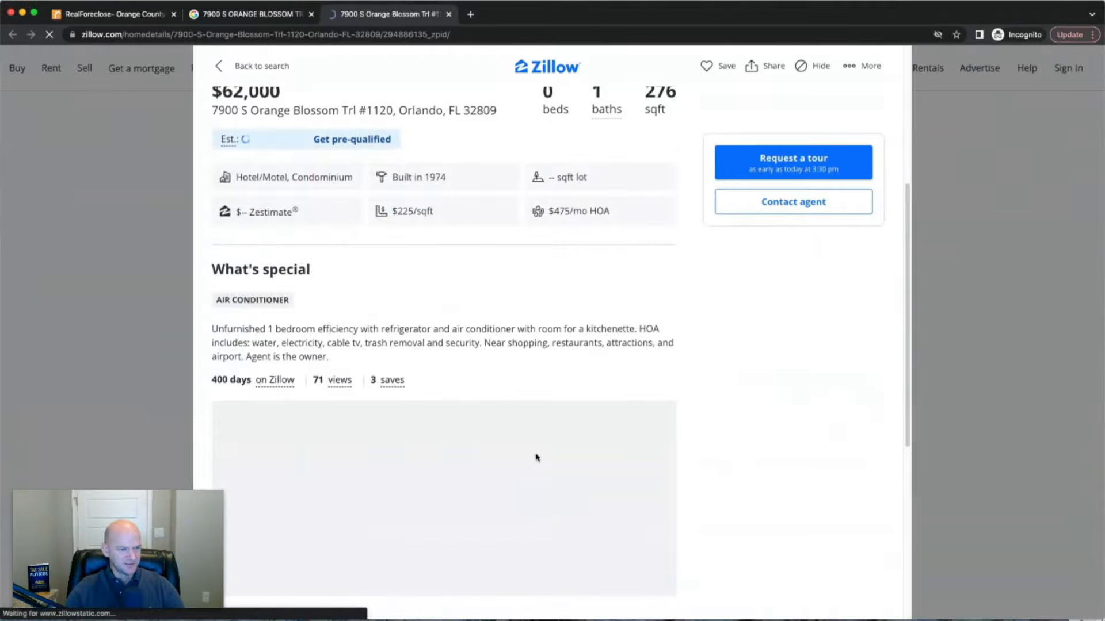
scroll(536, 458, "down", 8)
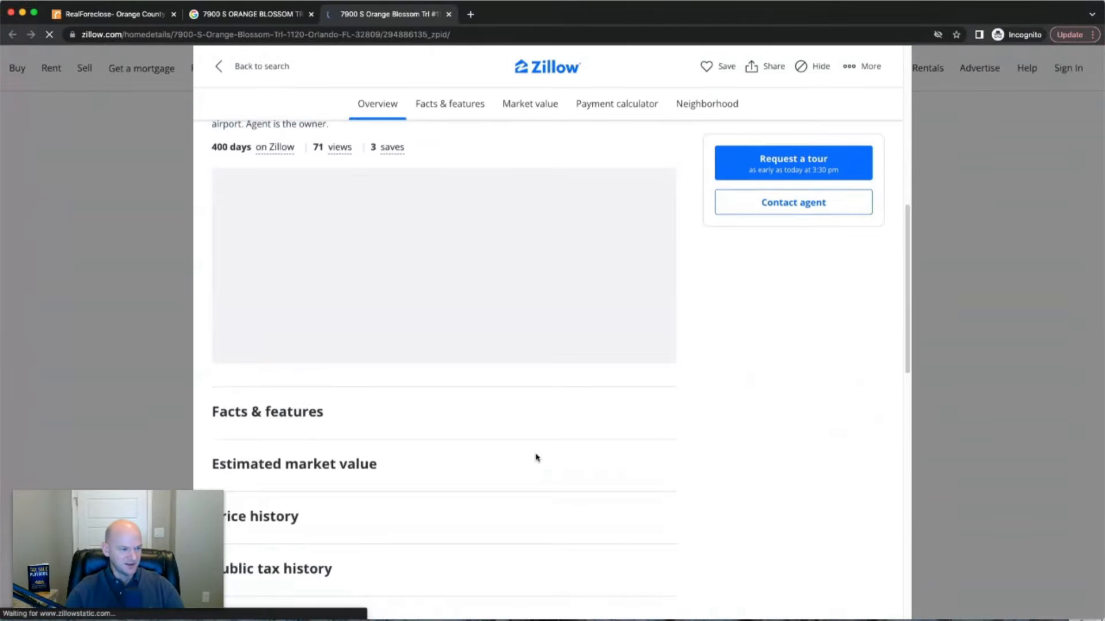
scroll(536, 458, "up", 10)
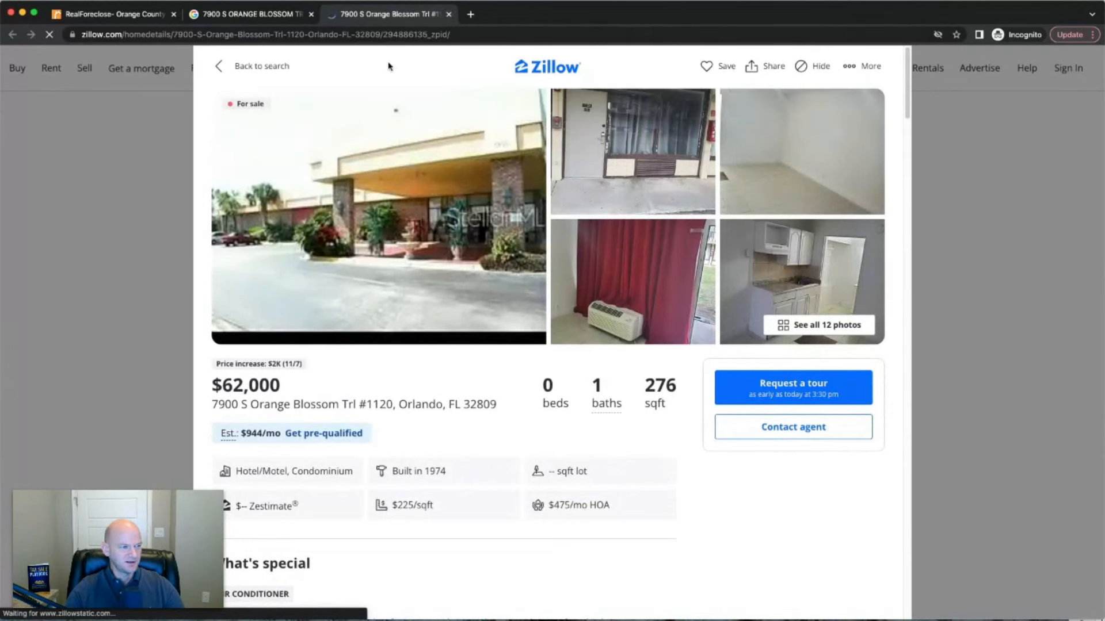
key("super+w")
key("super+1")
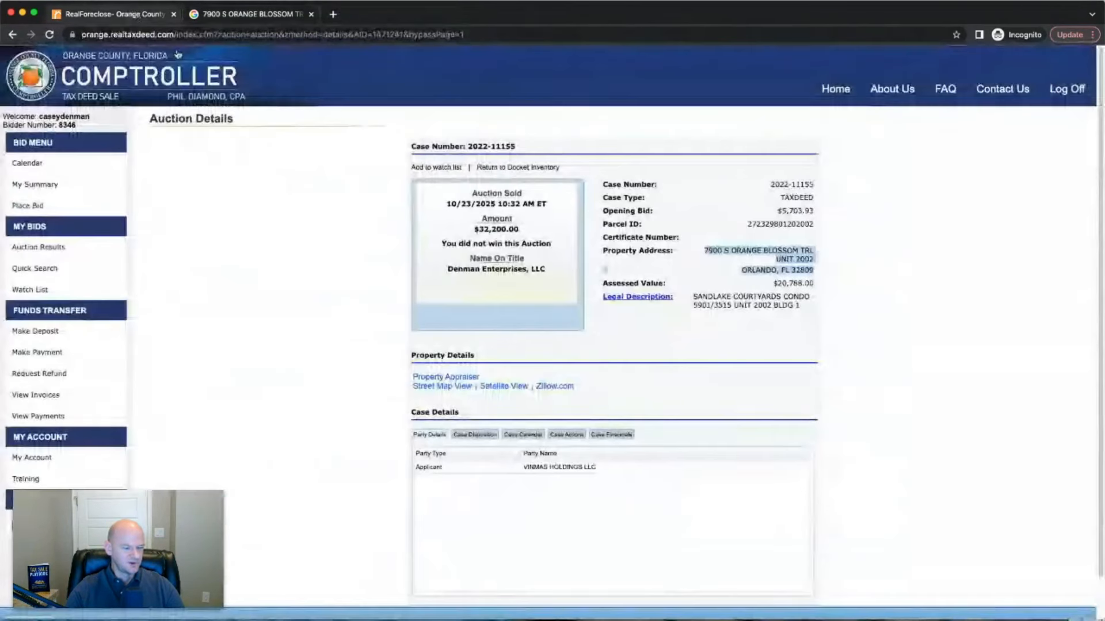
Leave the condo's auction details and find the vacant Dill Rd sale in the October 23, 2025 auction list.
left_click(841, 319)
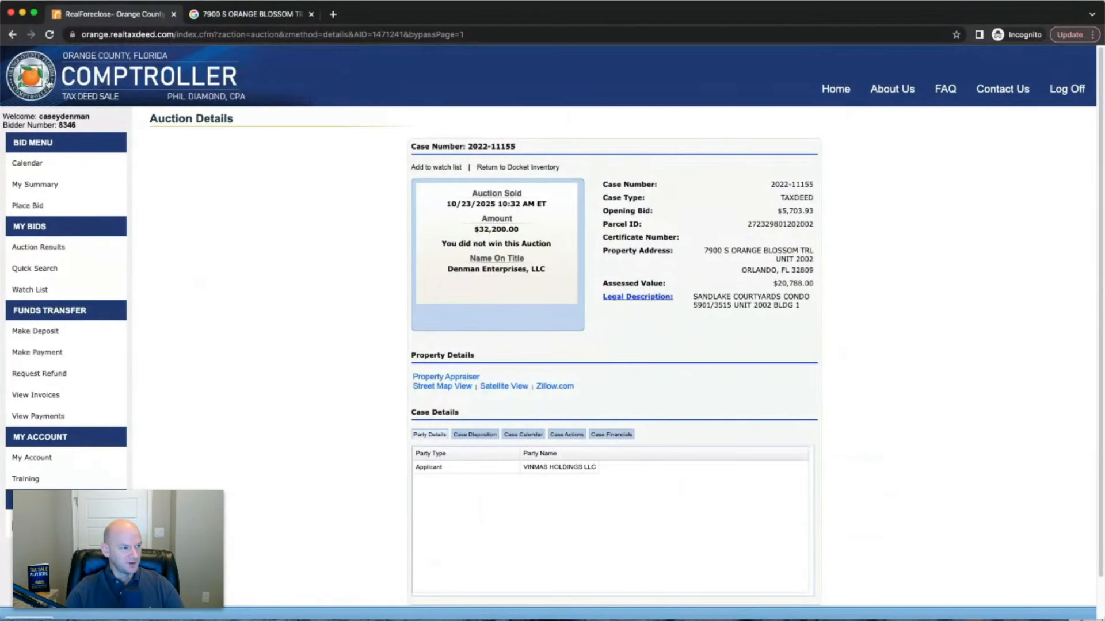
left_click(12, 35)
scroll(955, 420, "down", 15)
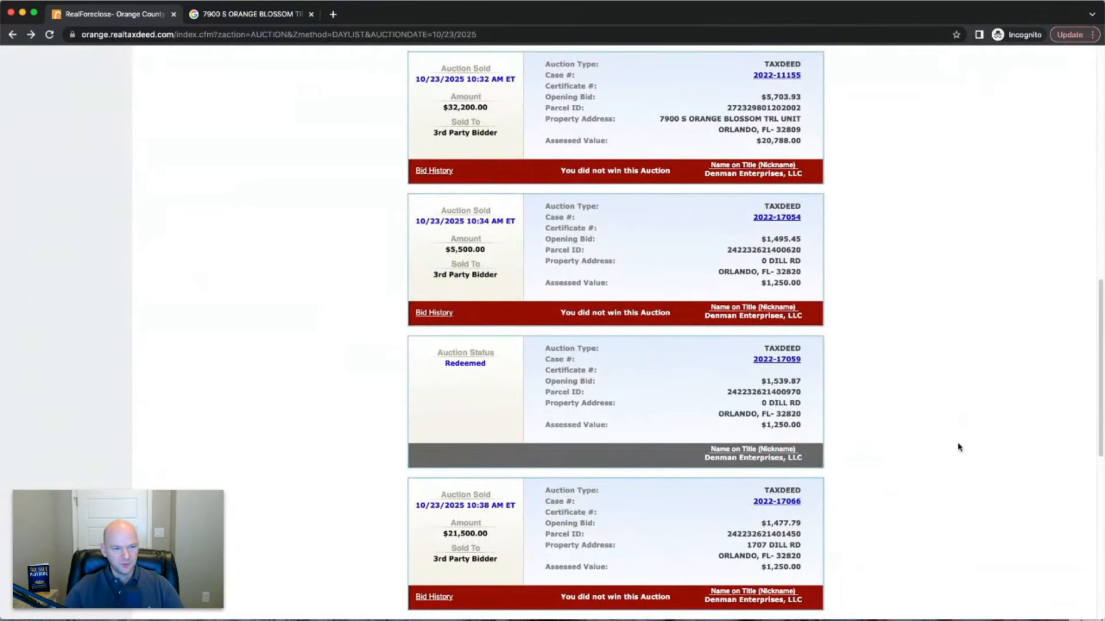
Check the assessed value and city of the Dill Rd sale and open the auction details of case 2022-17054.
left_click_drag(802, 284, 547, 284)
left_click(546, 282)
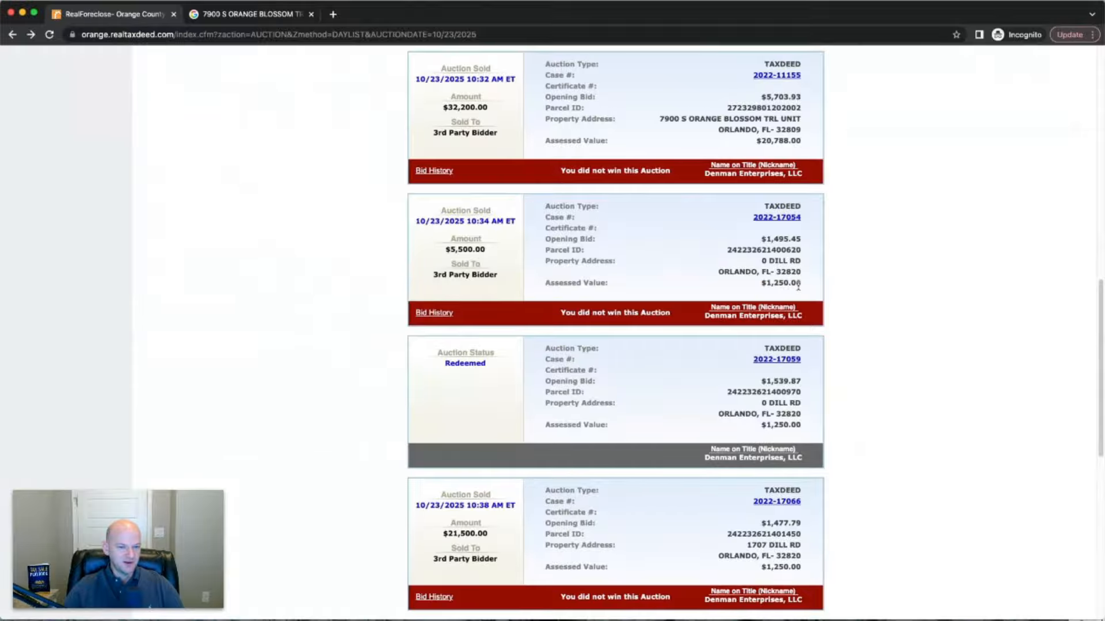
left_click_drag(802, 271, 720, 271)
left_click(725, 269)
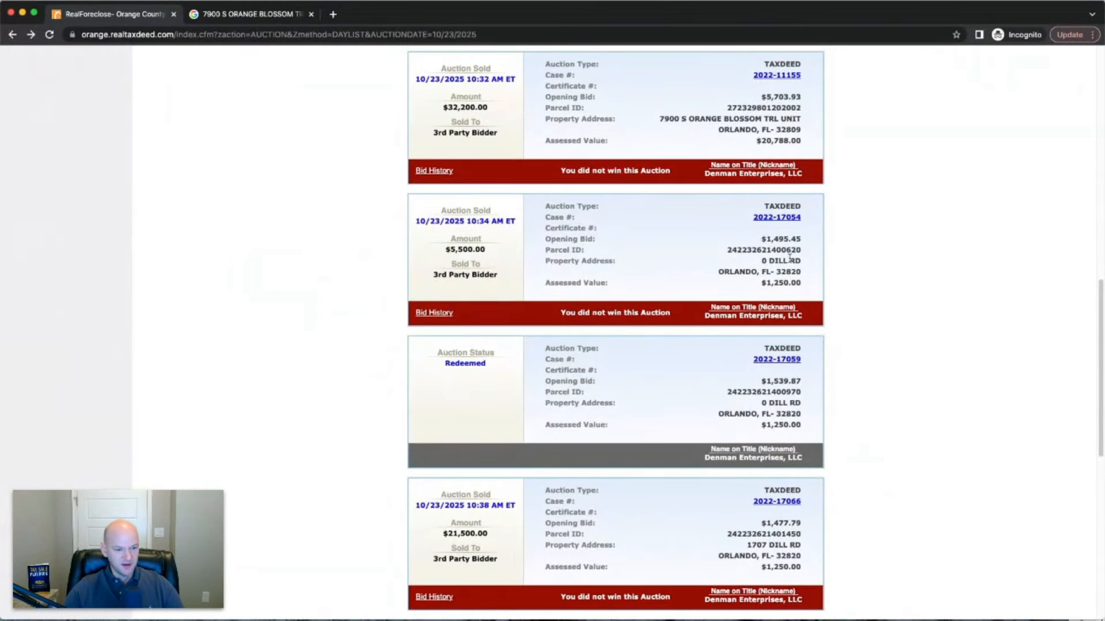
left_click(785, 218)
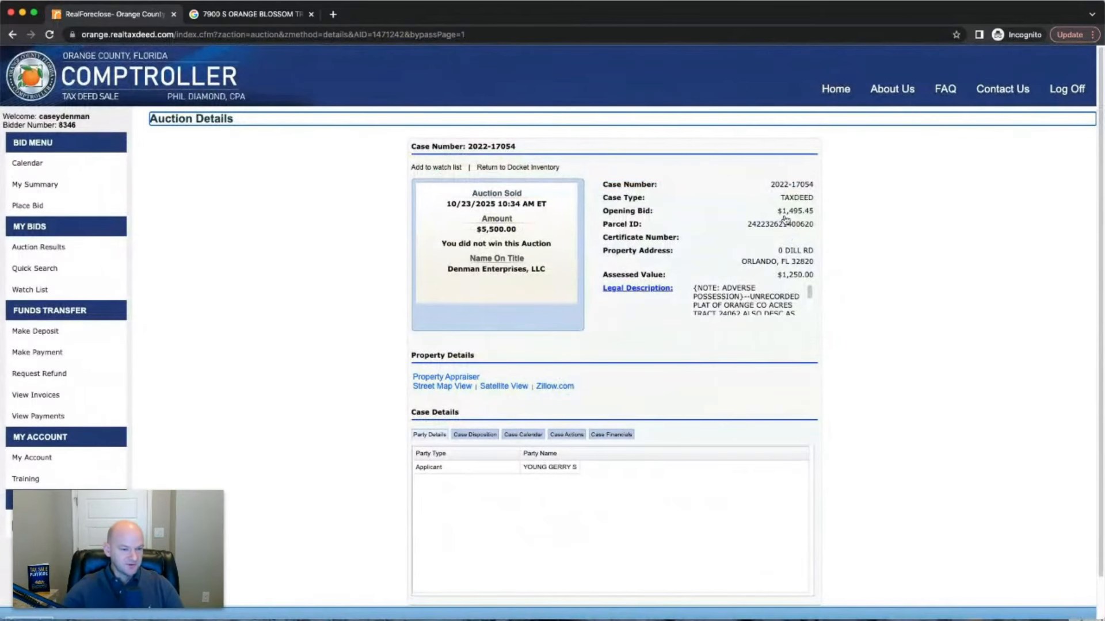
Read the legal description of case 2022-17054 to its end, including the adverse possession note.
left_click_drag(745, 298, 706, 290)
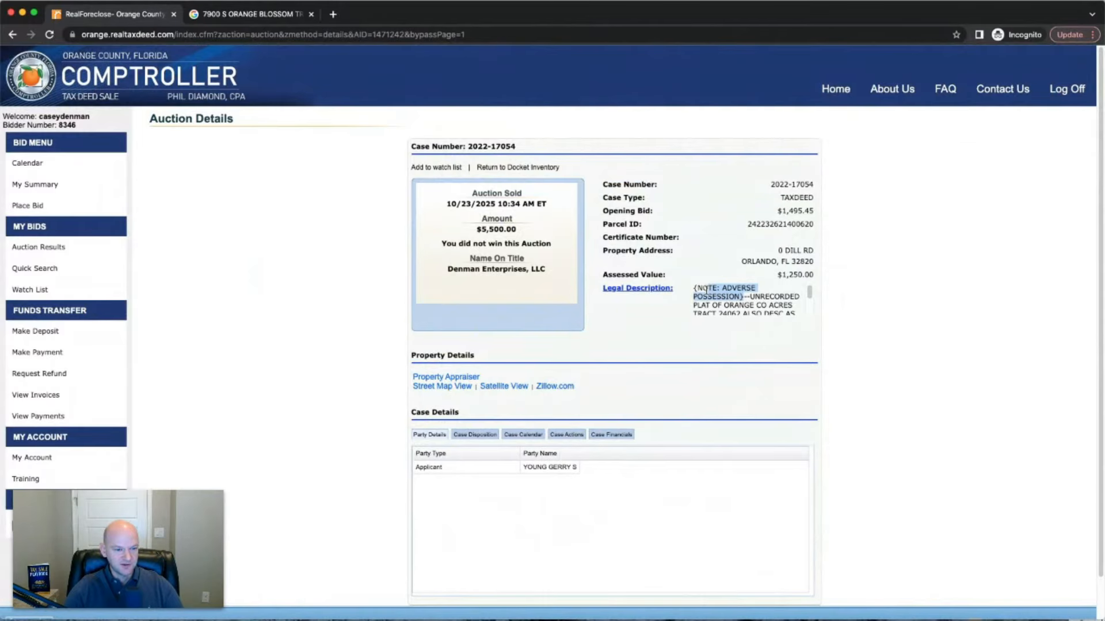
left_click(706, 292)
left_click_drag(810, 293, 811, 311)
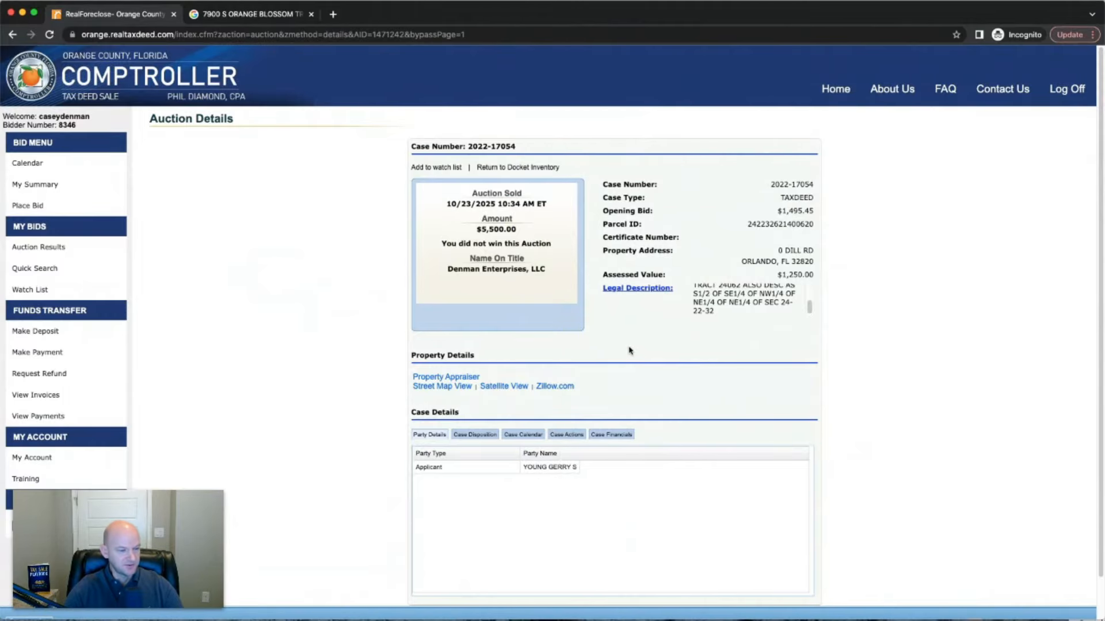
Open the Dill Rd parcel's property appraiser record and review its property use, value history and taxes.
left_click(468, 377)
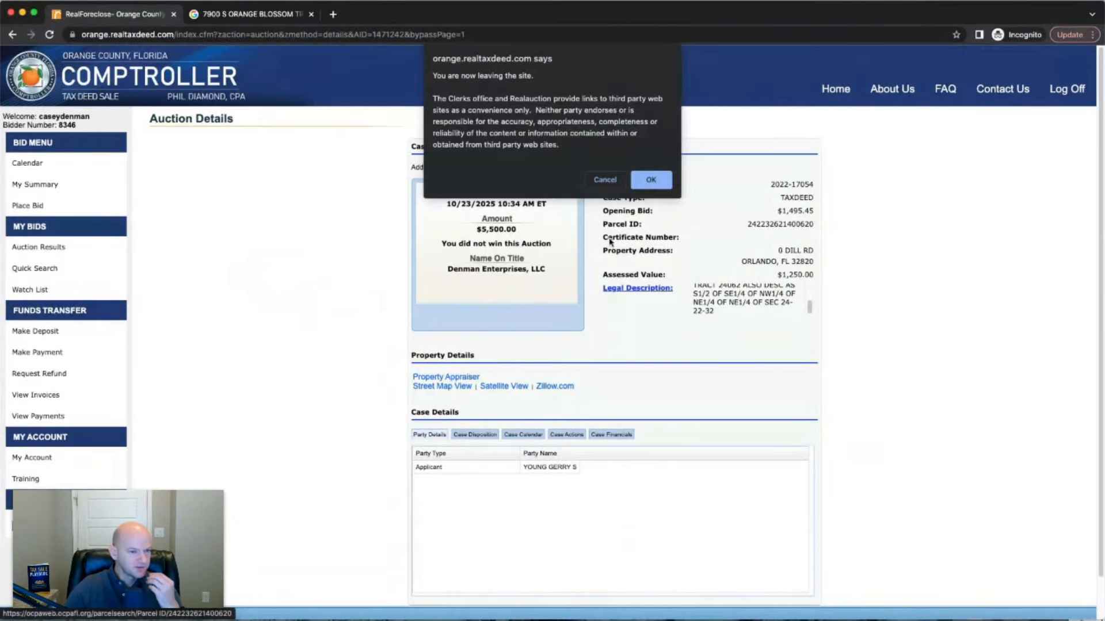
left_click(644, 181)
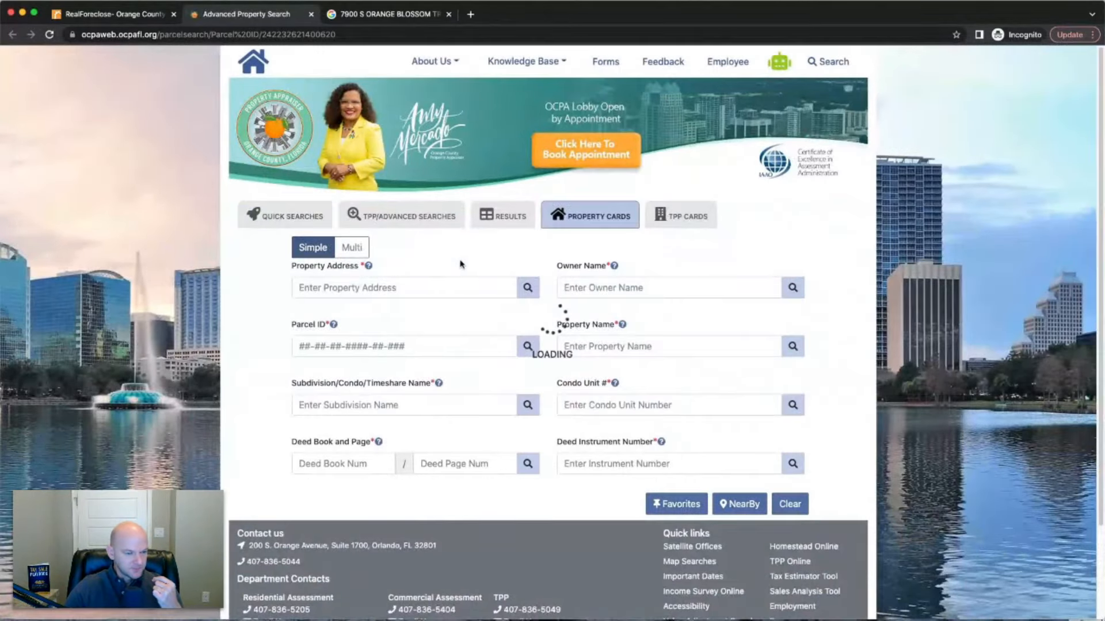
scroll(554, 324, "down", 2)
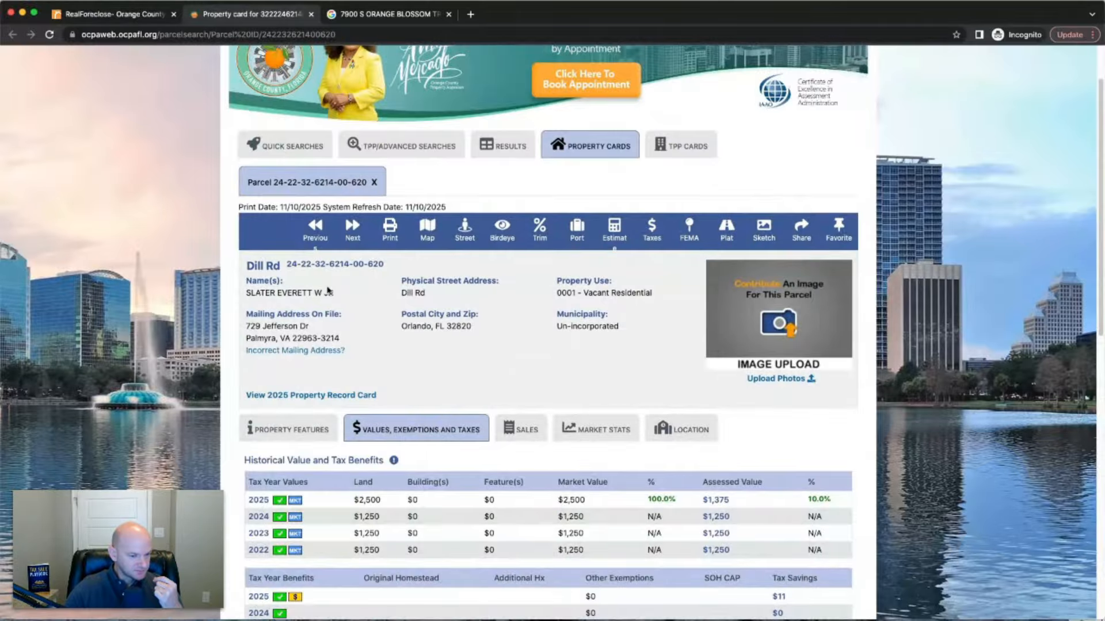
scroll(590, 339, "down", 1)
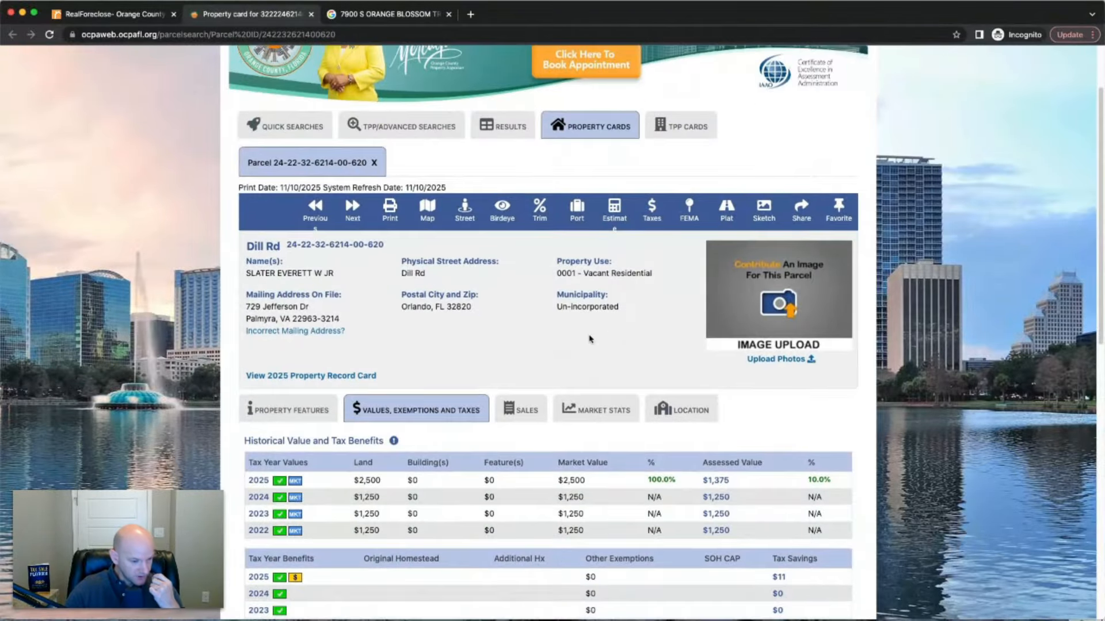
scroll(590, 338, "down", 6)
scroll(604, 329, "down", 2)
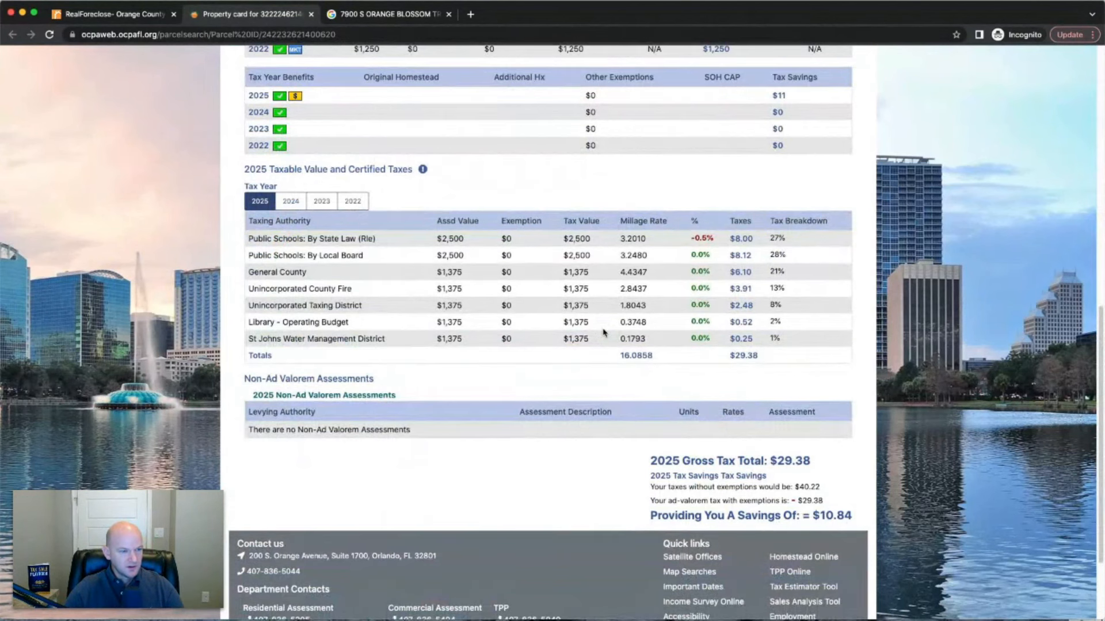
Switch to the parcel's sales records and return to its values, exemptions and taxes.
scroll(605, 333, "up", 3)
left_click(515, 329)
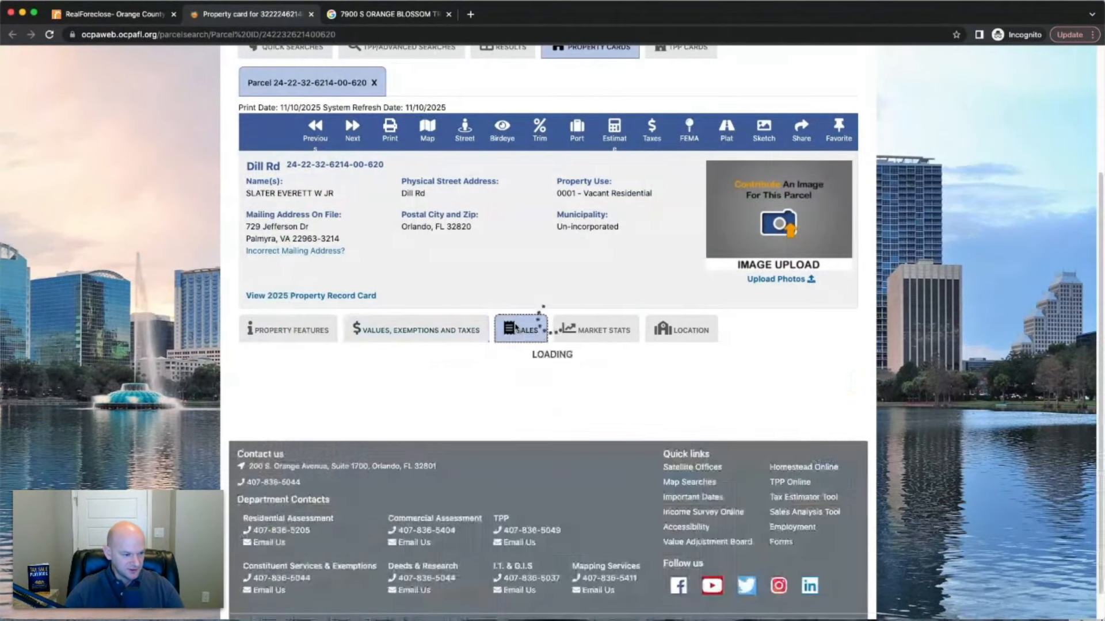
left_click(406, 338)
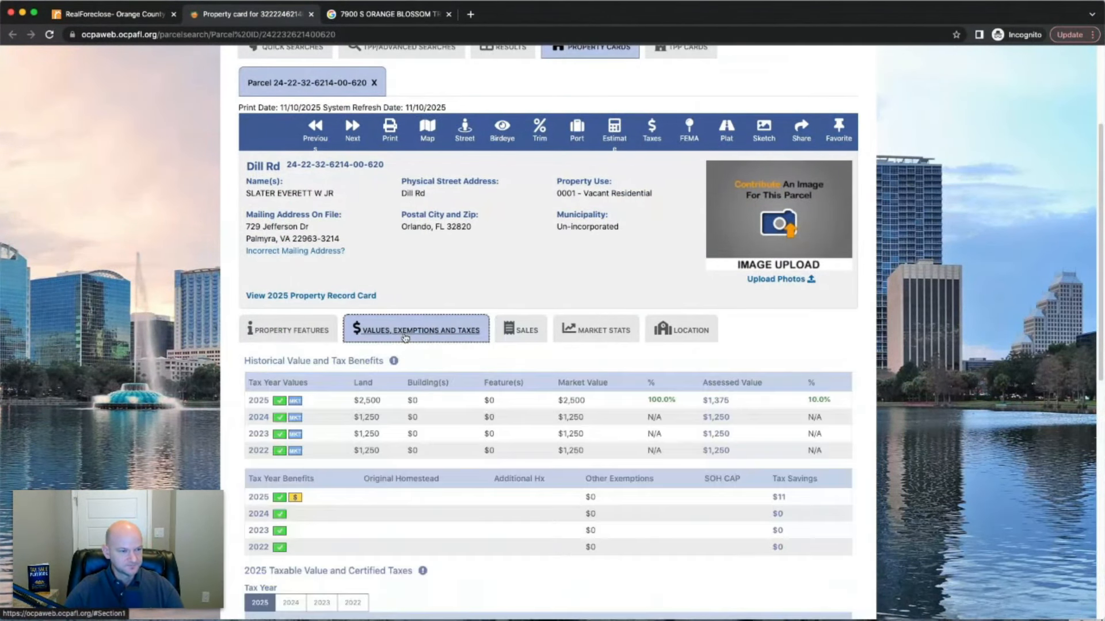
scroll(409, 345, "up", 3)
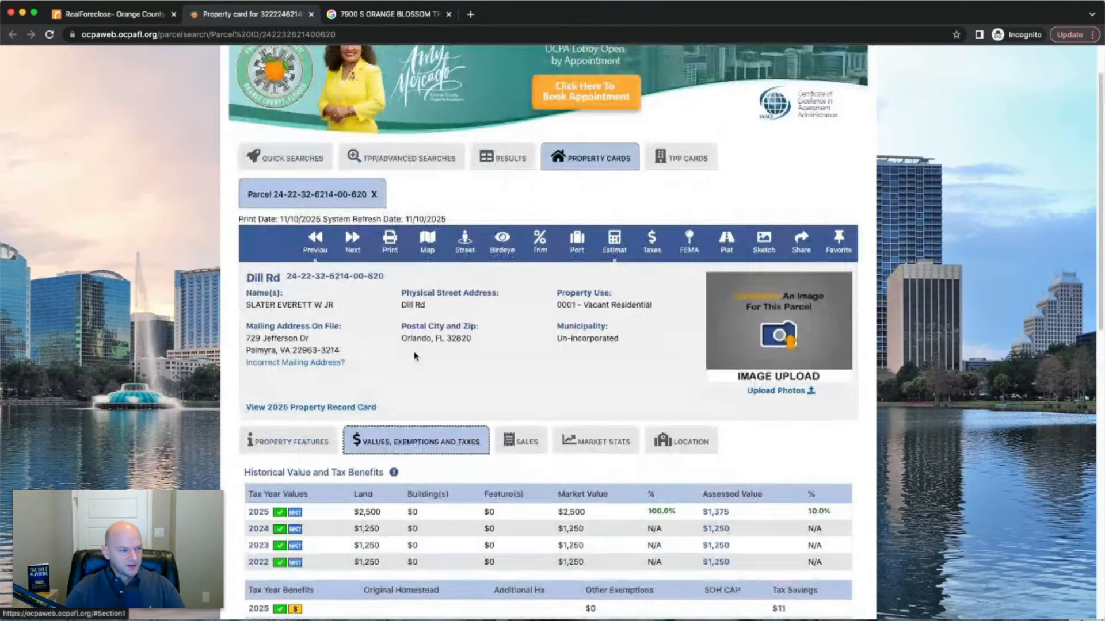
Open the parcel on the appraiser's map and show it on the Aerial 2025 imagery, with the base map options closed.
left_click(427, 246)
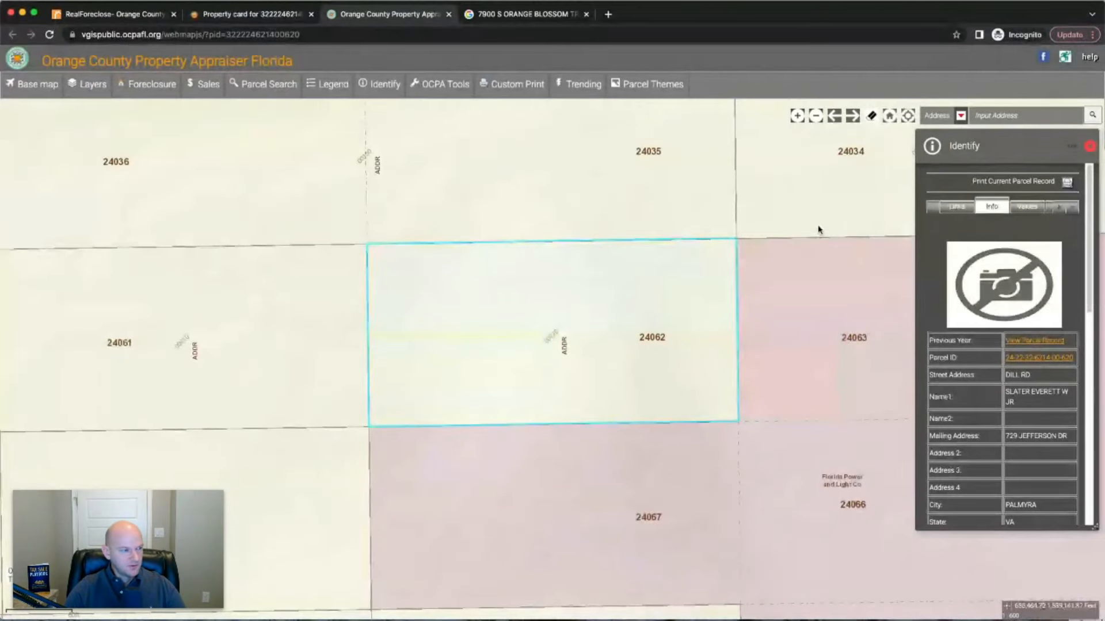
left_click(33, 84)
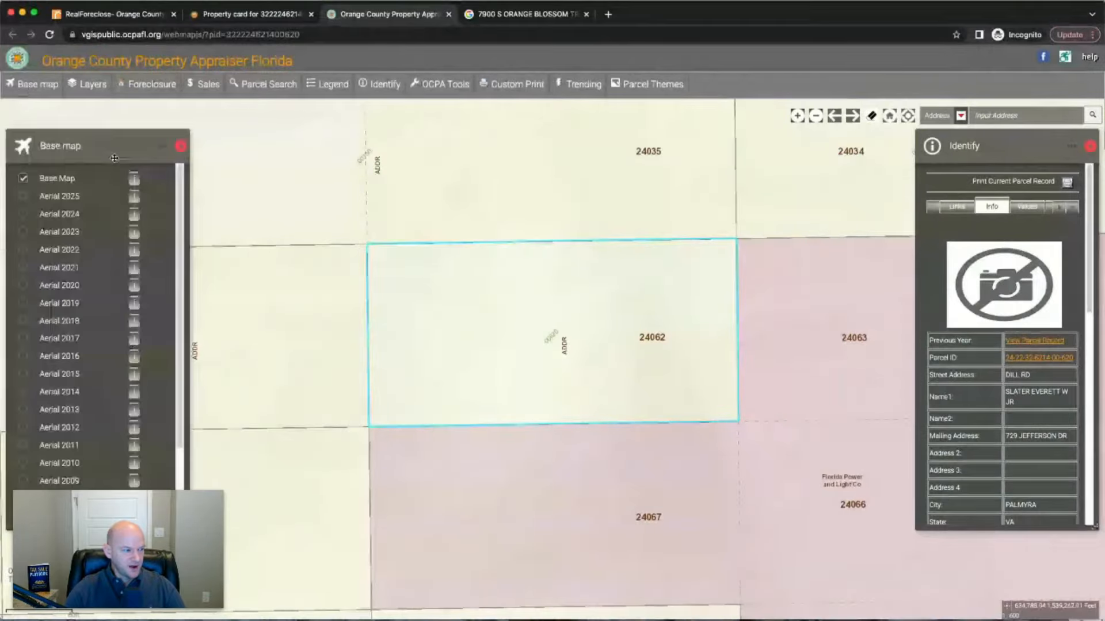
left_click(23, 196)
left_click(23, 178)
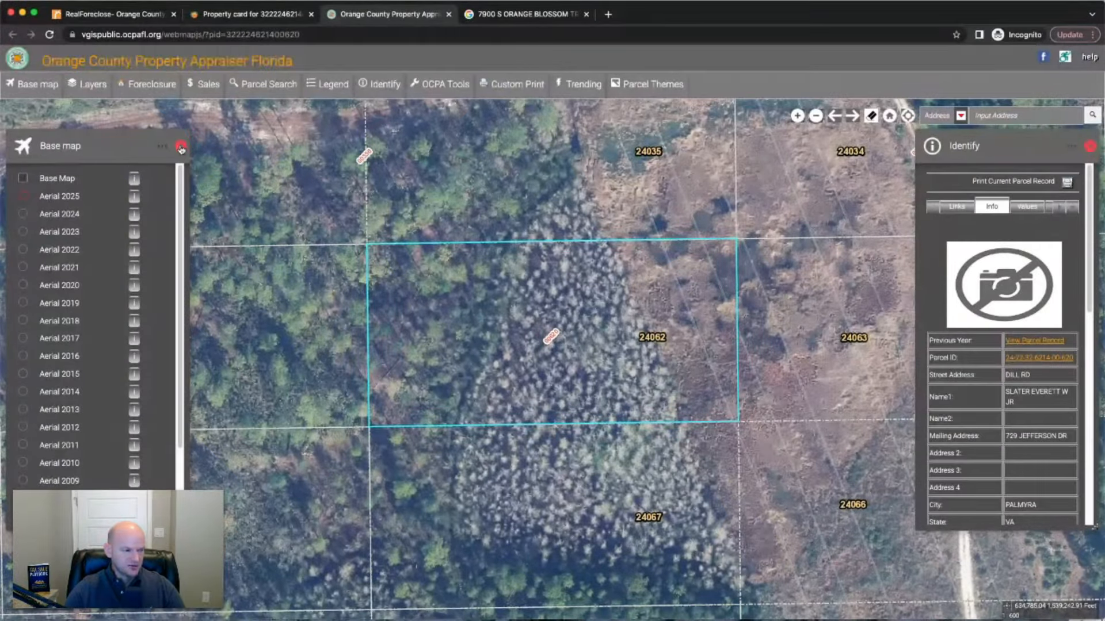
left_click(181, 148)
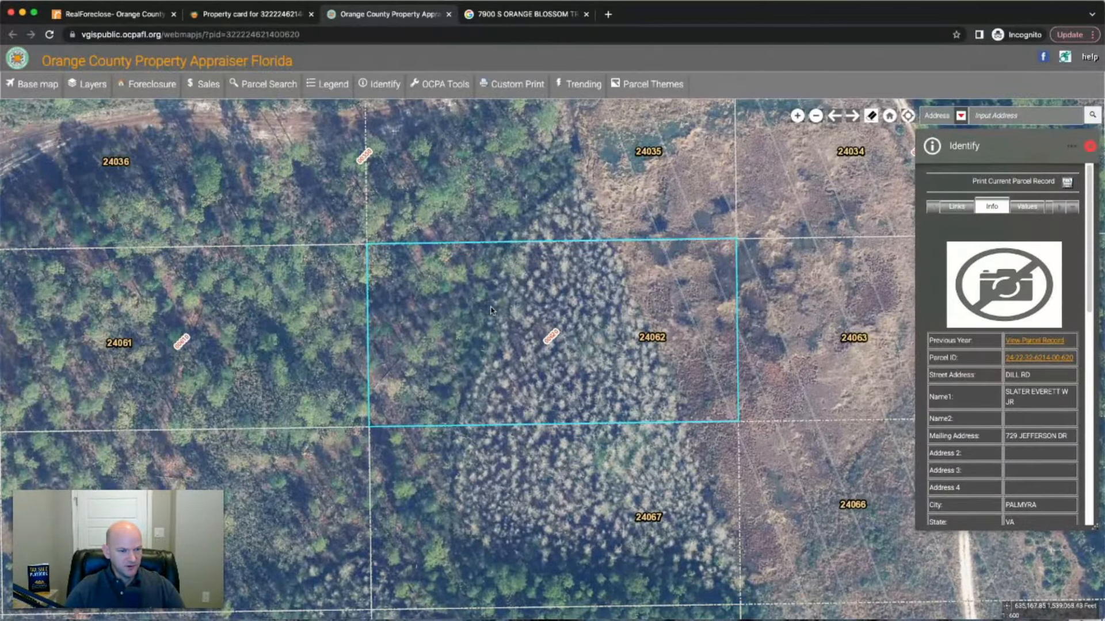
Examine the parcel's surroundings, nearby road access and neighbouring lots on the aerial map, and look over the available map layers.
left_click_drag(838, 279, 619, 291)
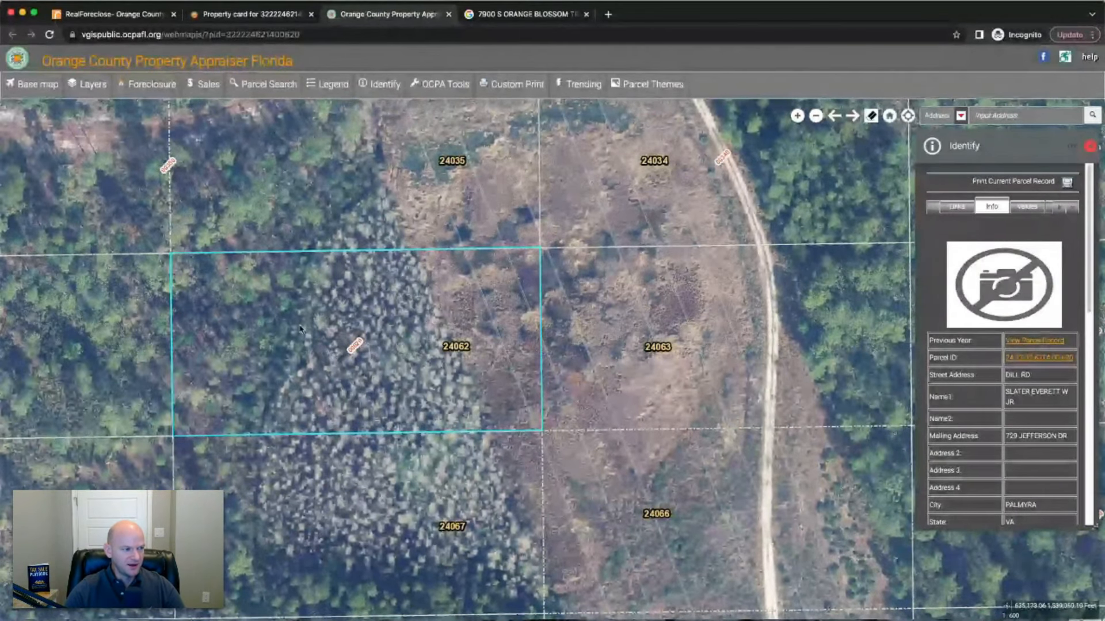
left_click_drag(132, 181, 224, 180)
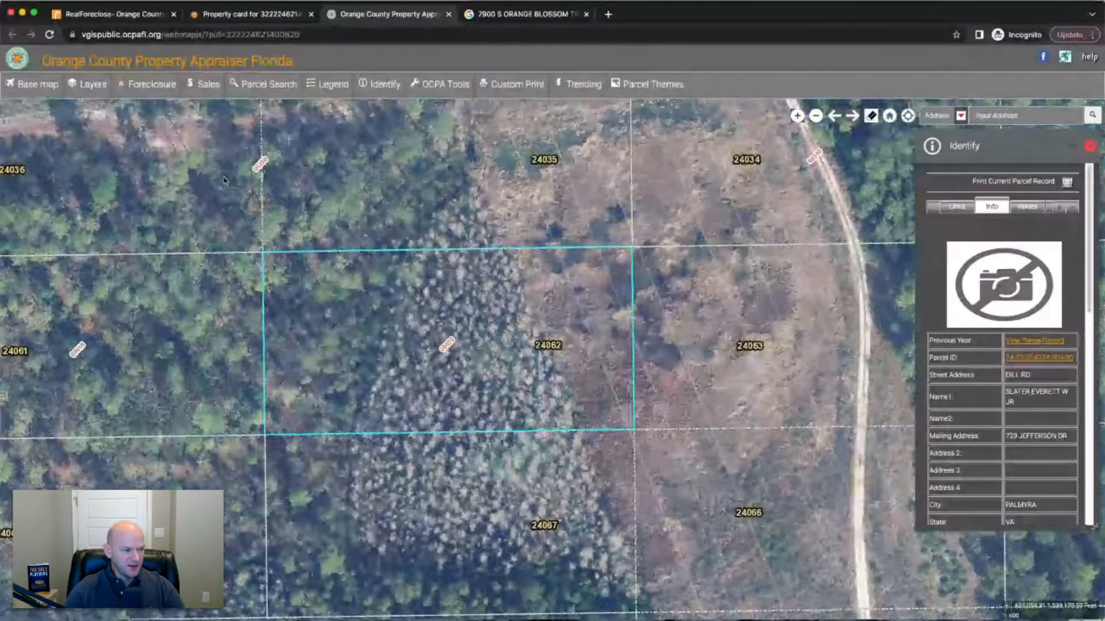
left_click(87, 84)
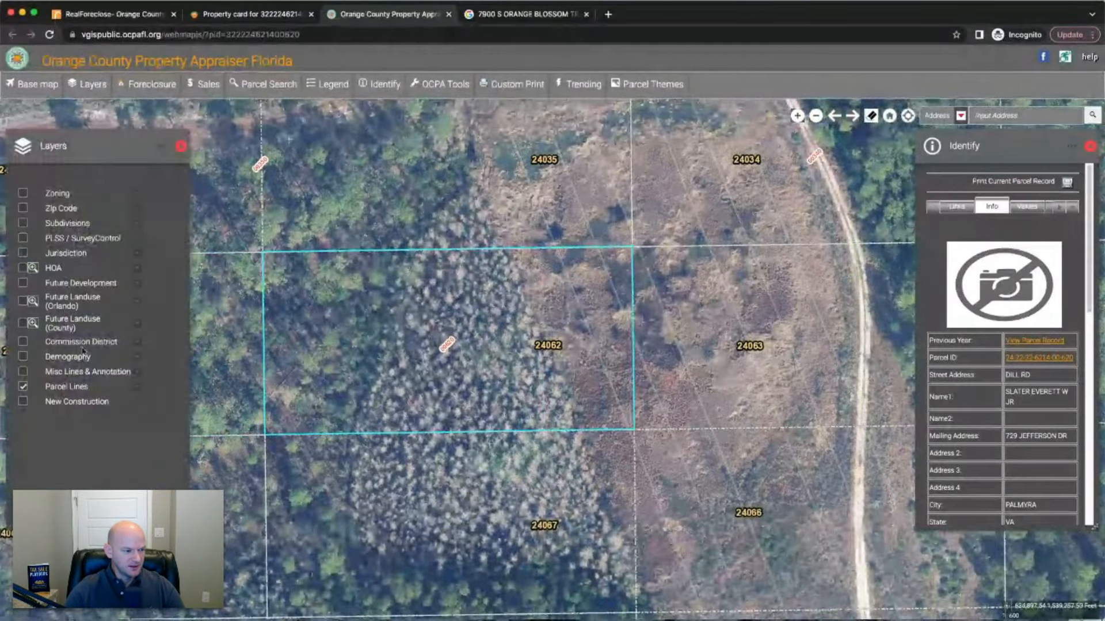
left_click(180, 147)
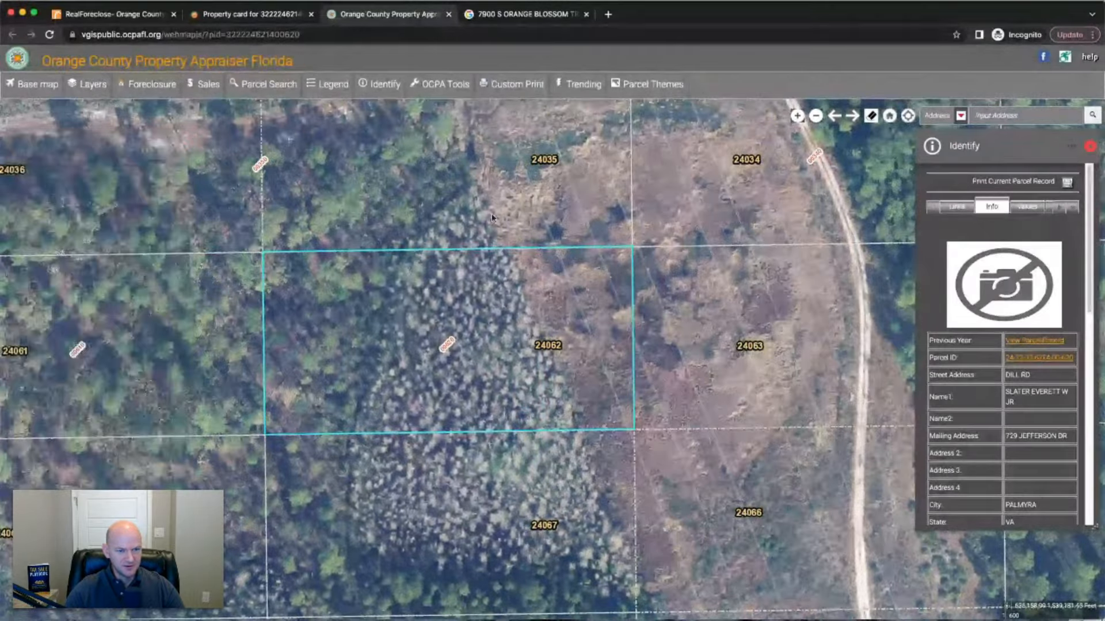
left_click(817, 117)
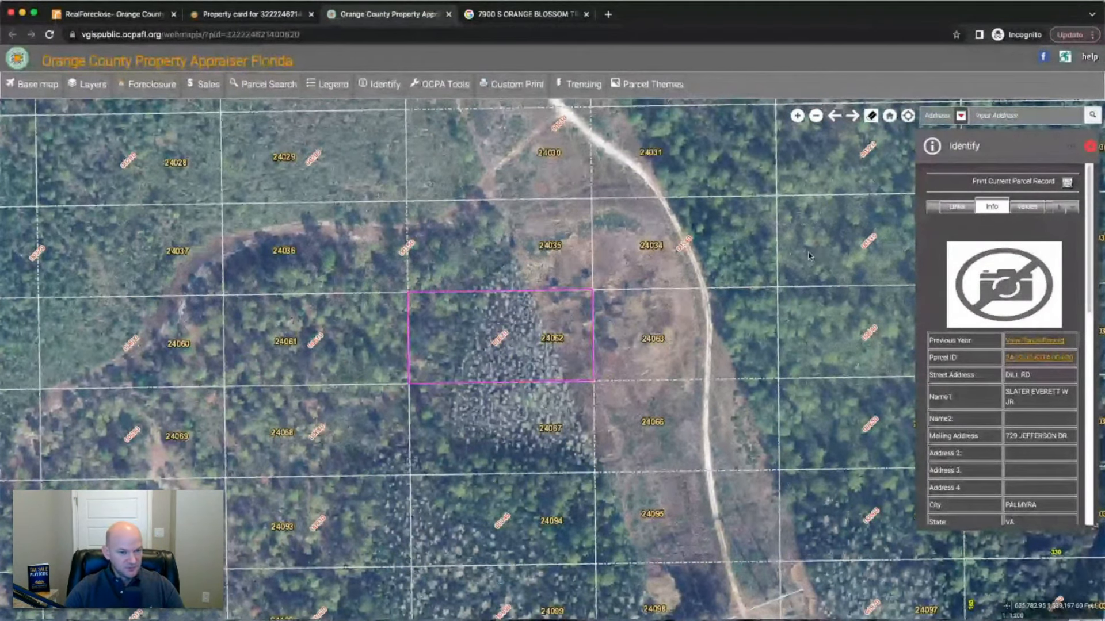
left_click(817, 117)
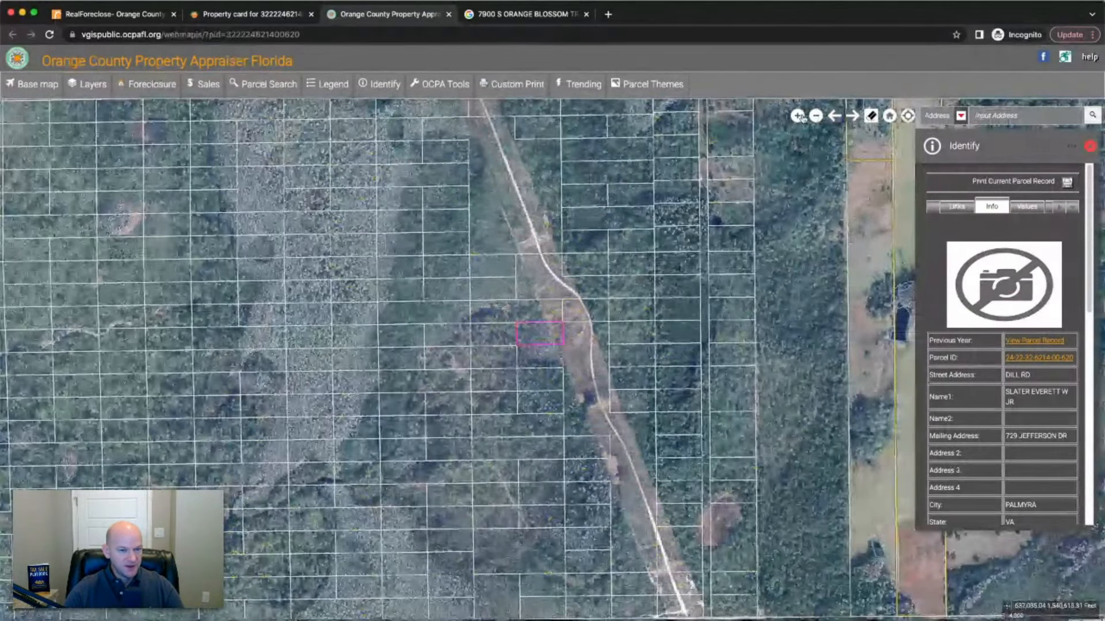
Return to the auction details of case 2022-17054 and examine its assessed value.
left_click(266, 14)
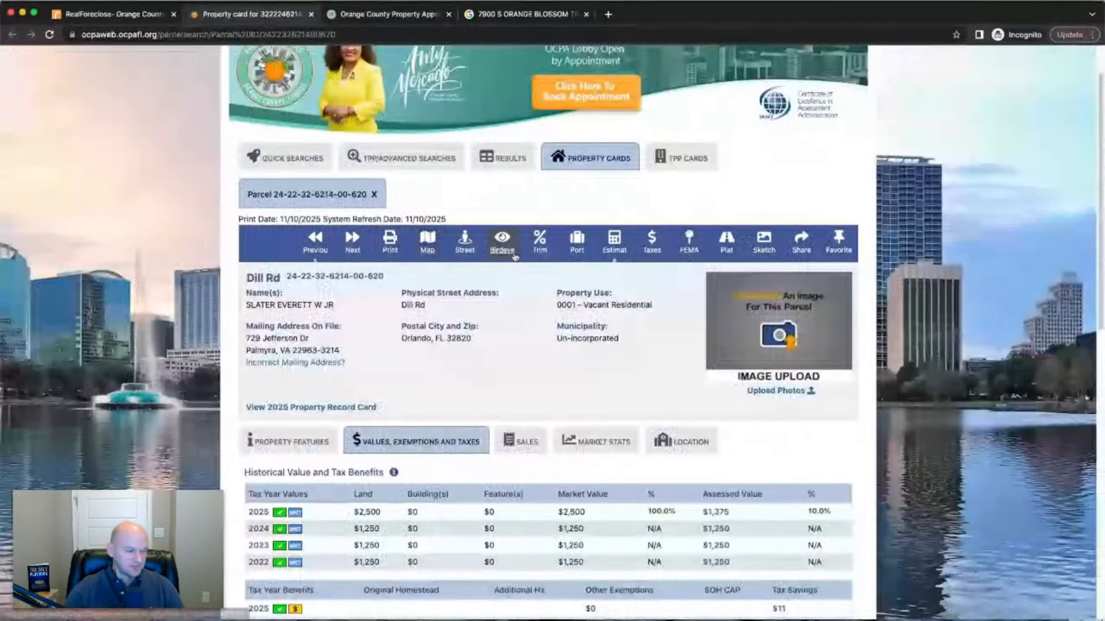
left_click(139, 16)
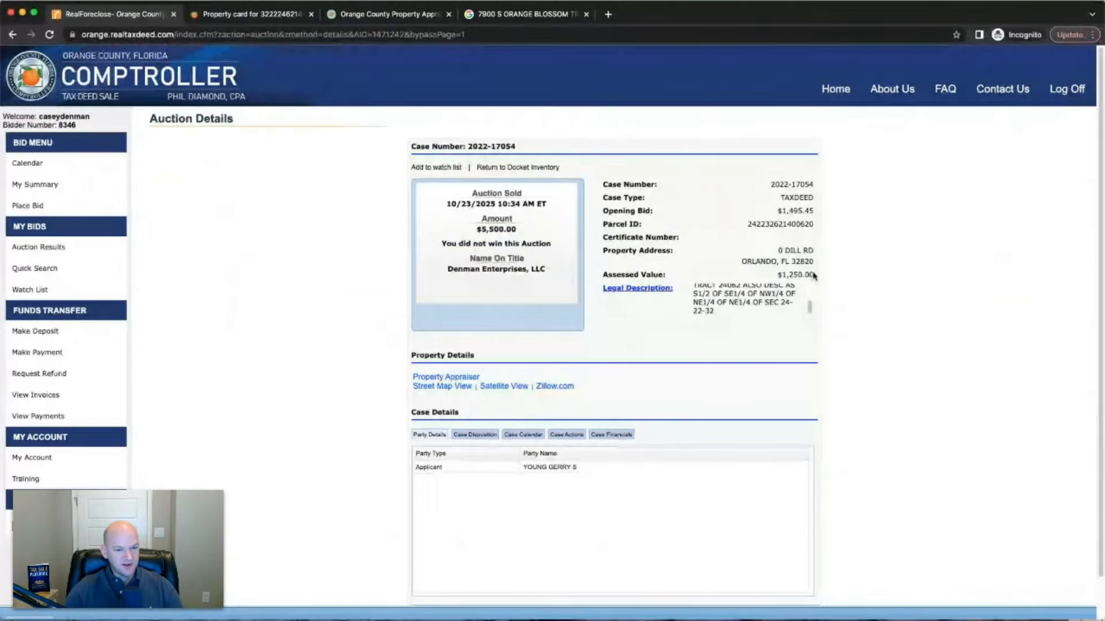
left_click_drag(813, 273, 778, 276)
left_click(778, 276)
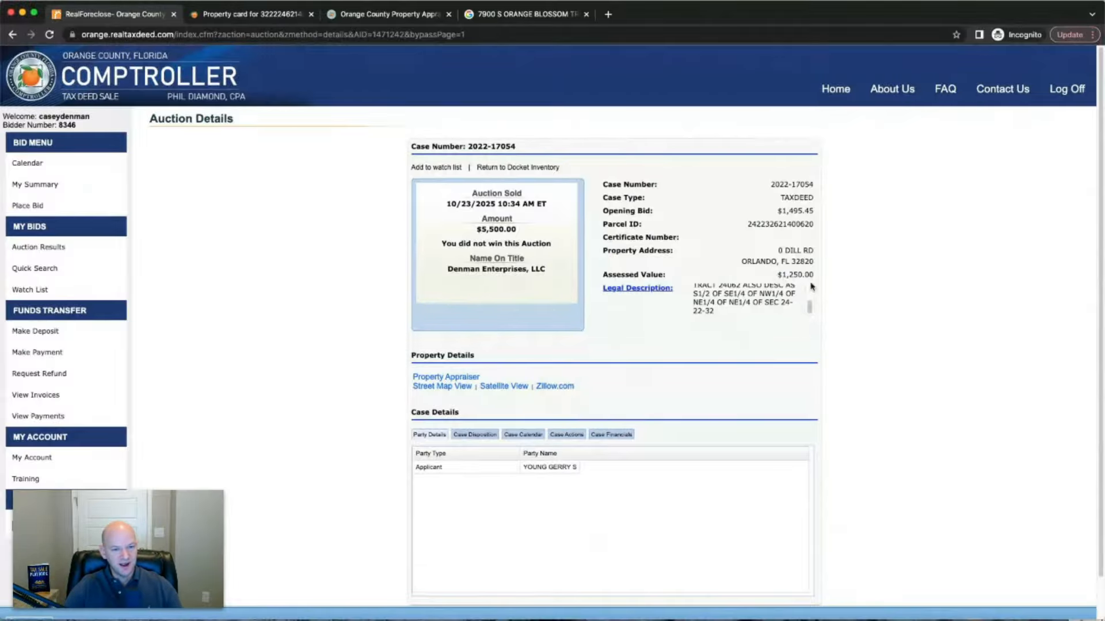
left_click_drag(813, 275, 778, 277)
left_click(778, 276)
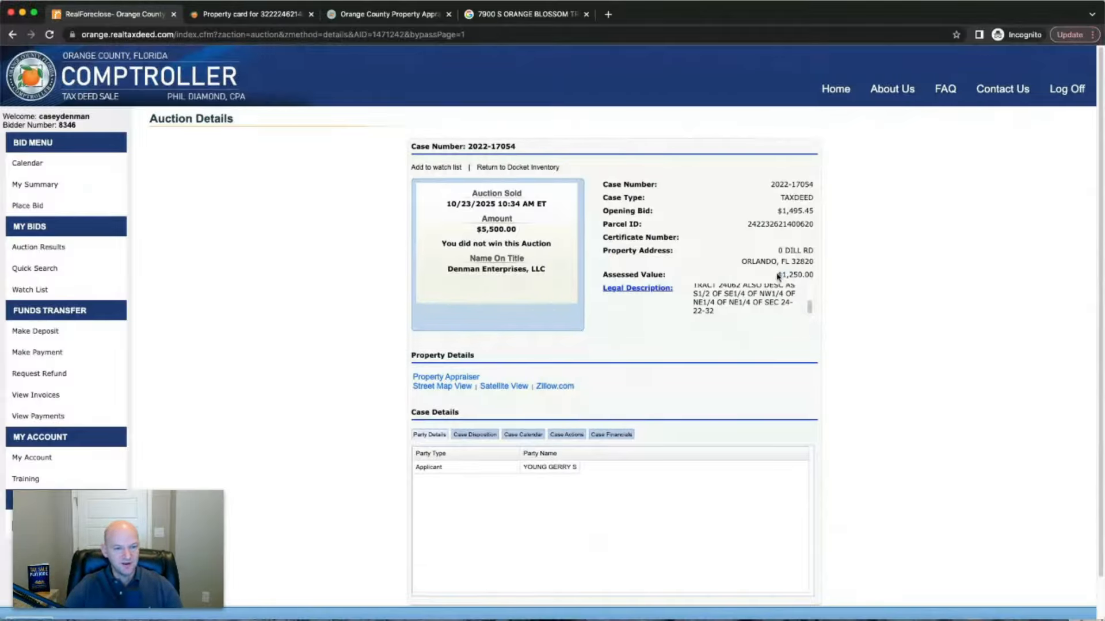
left_click_drag(822, 275, 645, 275)
left_click(644, 275)
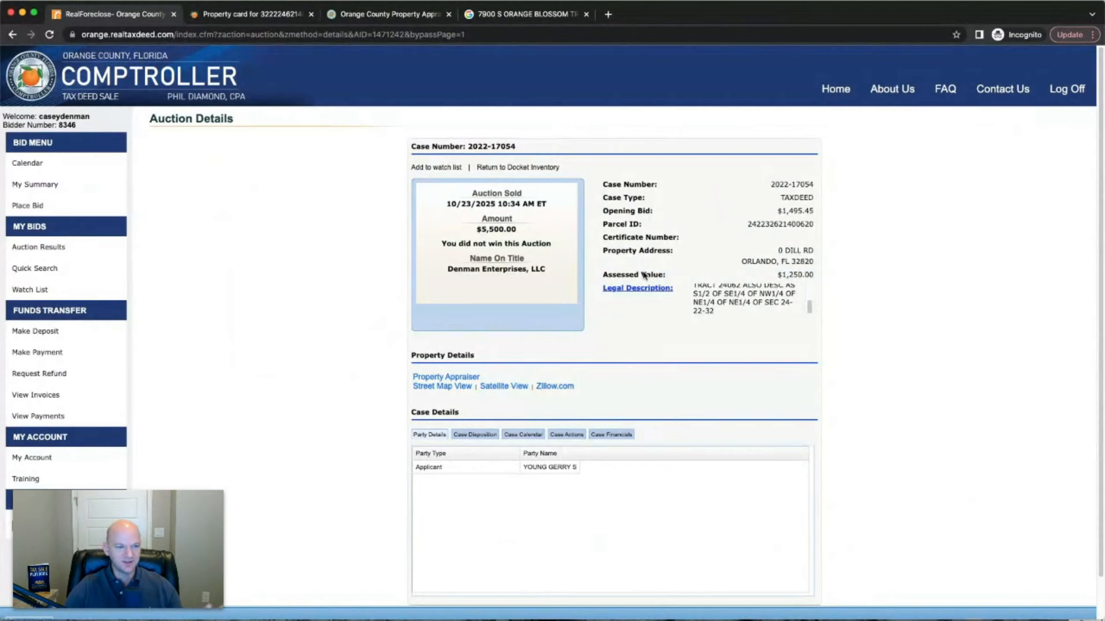
left_click_drag(816, 277, 599, 278)
left_click(805, 278)
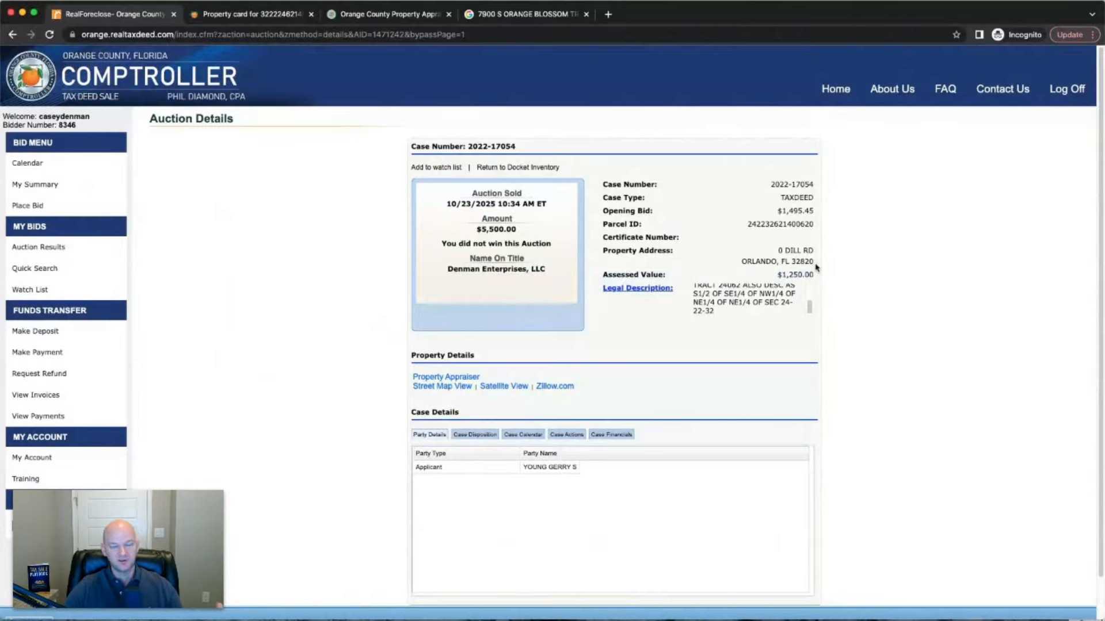
left_click_drag(821, 276, 762, 279)
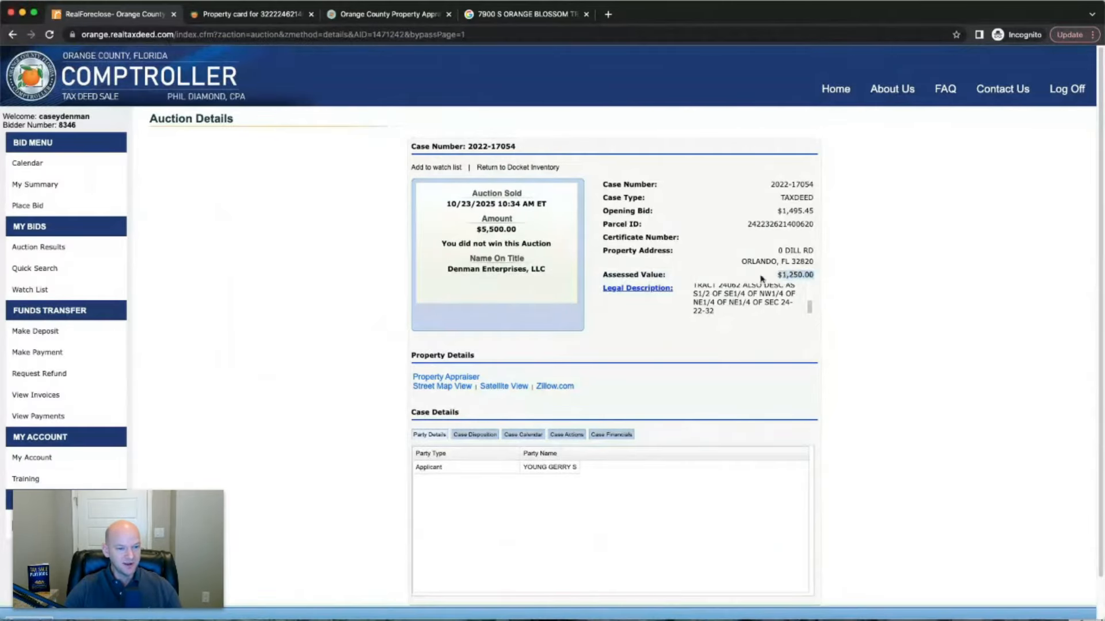
left_click(761, 279)
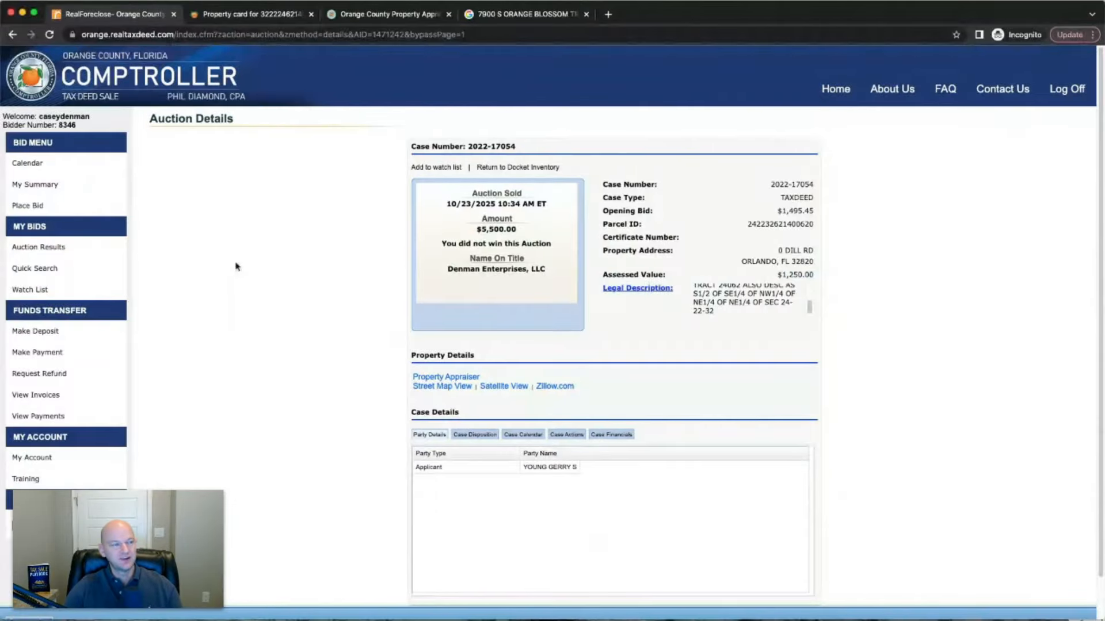
Go back to the October 23, 2025 auction list and look over the sales around case 2022-17054.
left_click(12, 34)
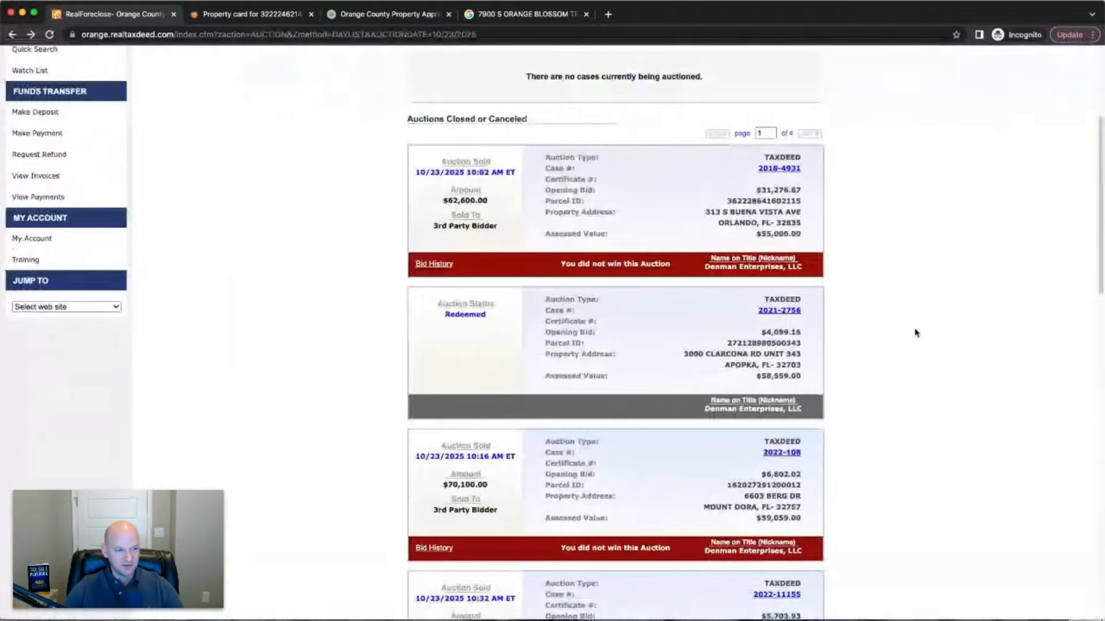
scroll(916, 333, "down", 10)
scroll(916, 333, "up", 4)
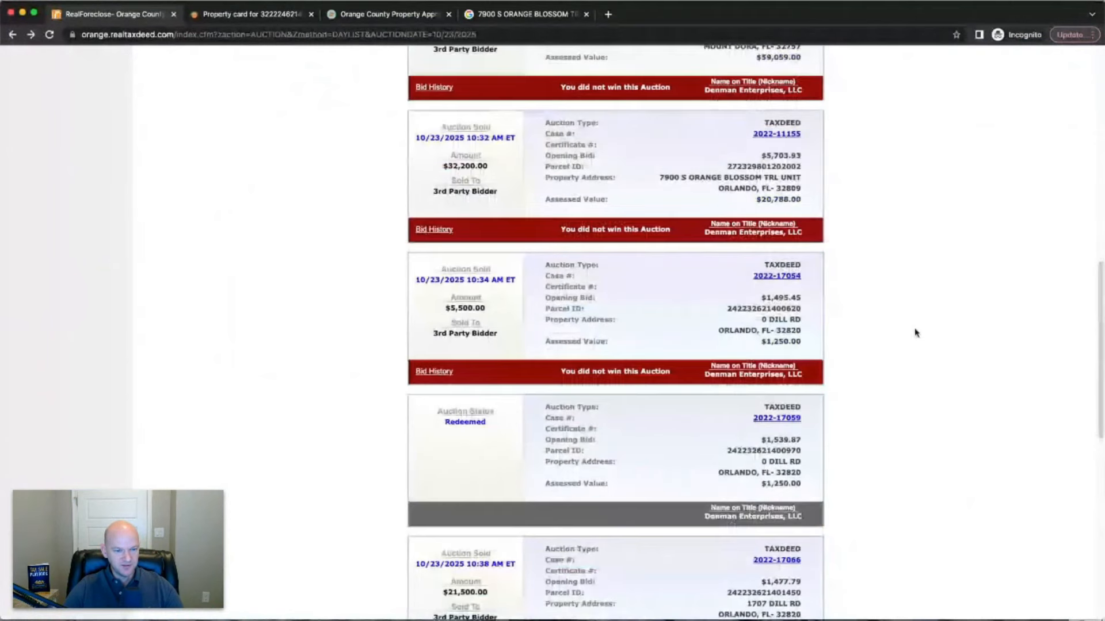
Search Google for the property address of case 2022-17066 from the auction list.
scroll(915, 332, "down", 5)
left_click_drag(828, 345, 748, 340)
left_click(799, 349)
right_click(750, 340)
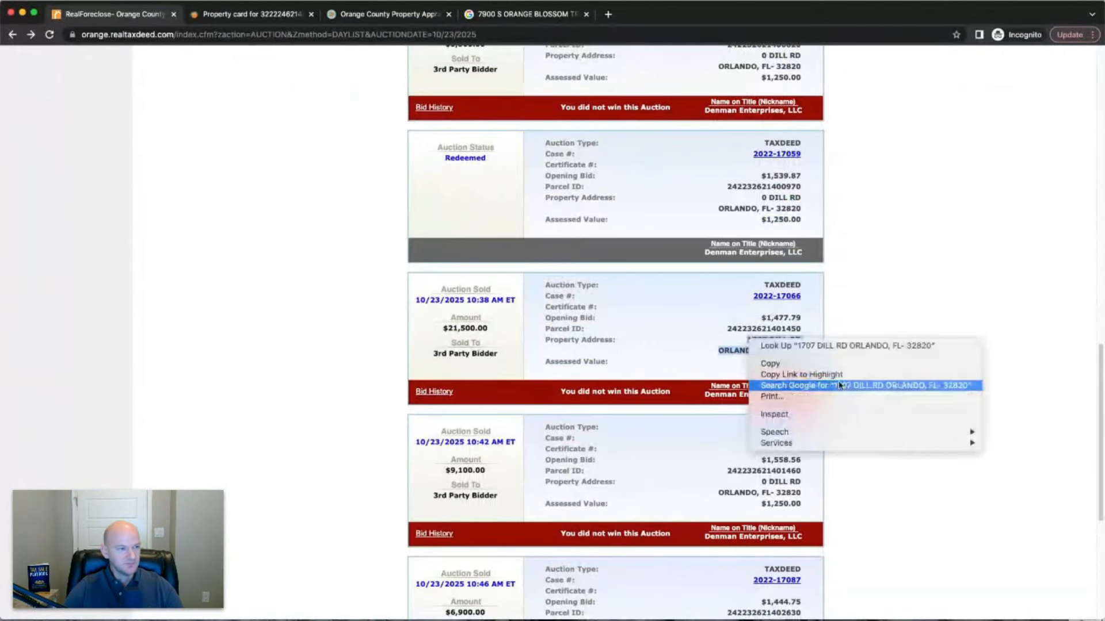
left_click(840, 386)
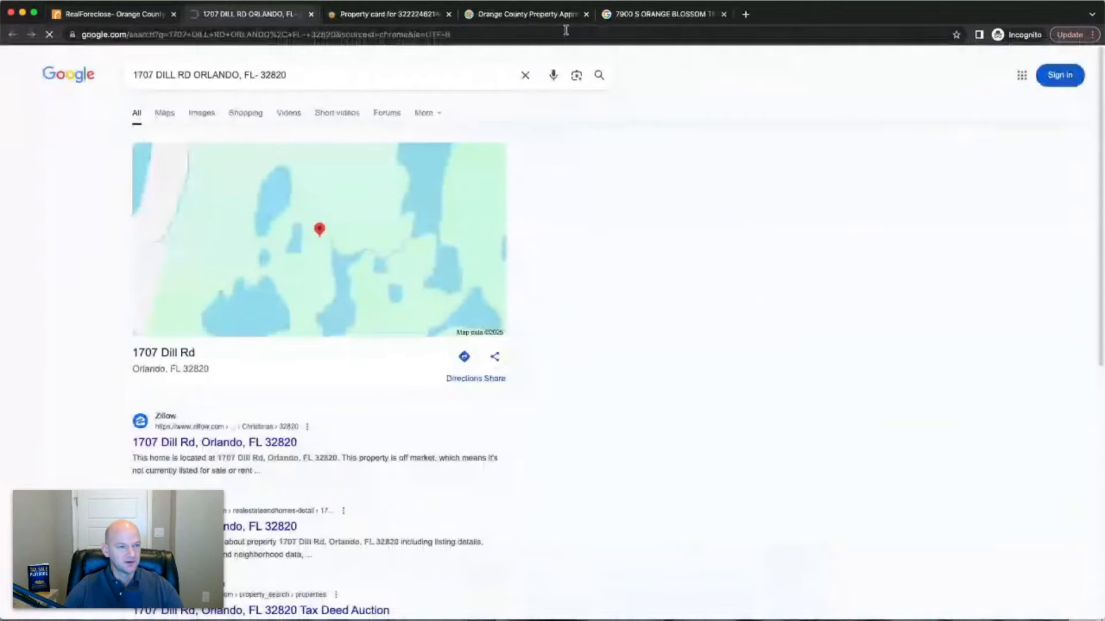
Close the previous property's leftover research tabs and open the searched address in Google Maps.
left_click(586, 14)
left_click(586, 14)
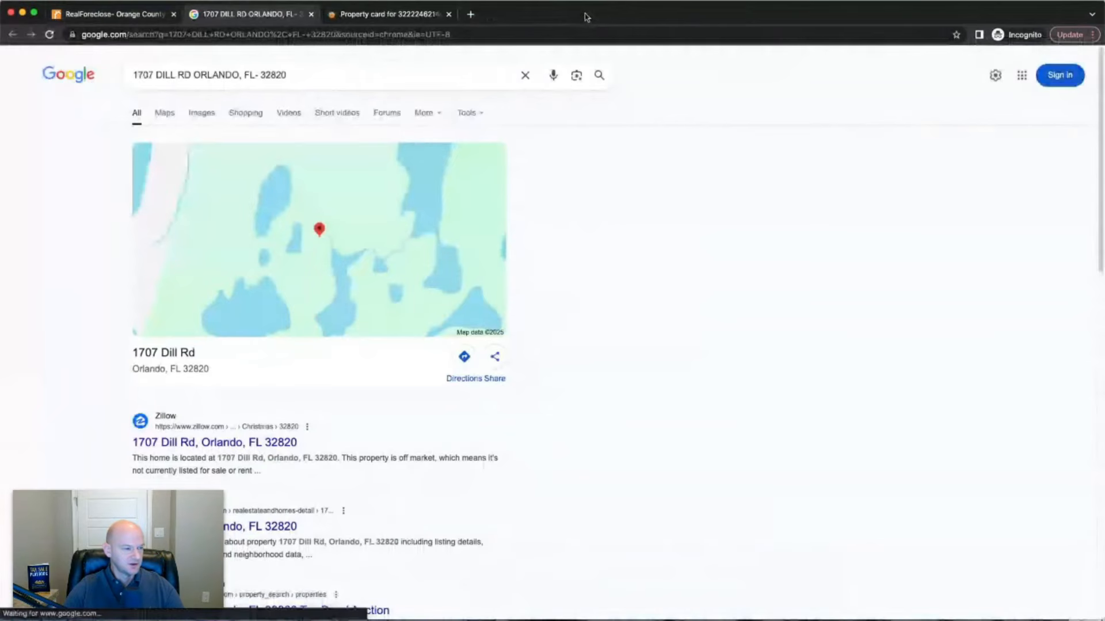
left_click(366, 227)
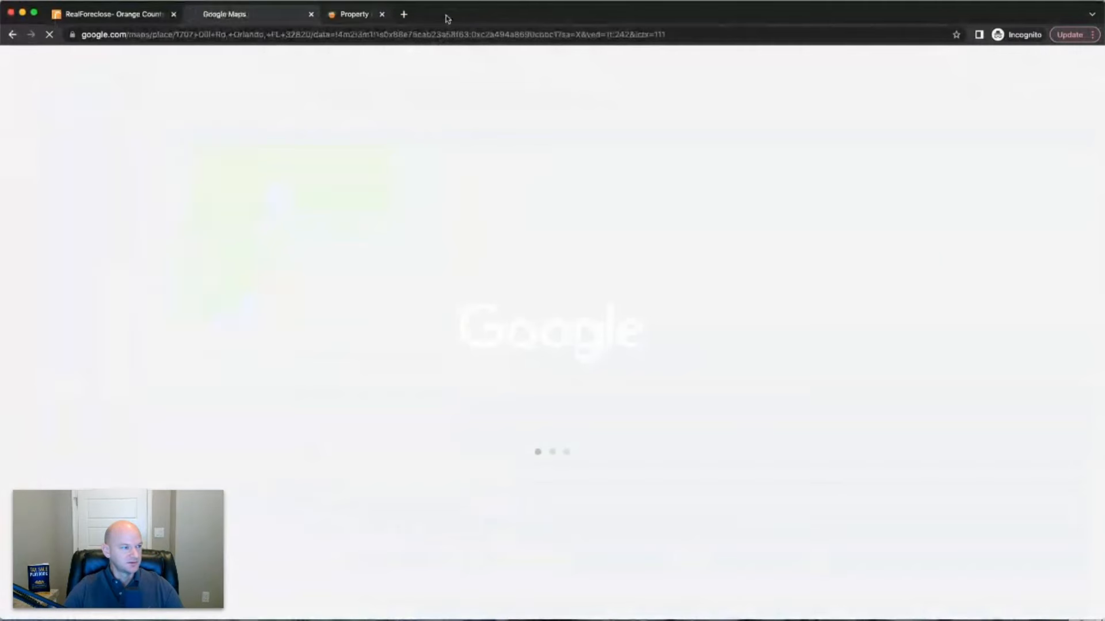
Open the property appraiser record from the details of case 2022-17066 and examine its historical values and certified taxes.
left_click(112, 14)
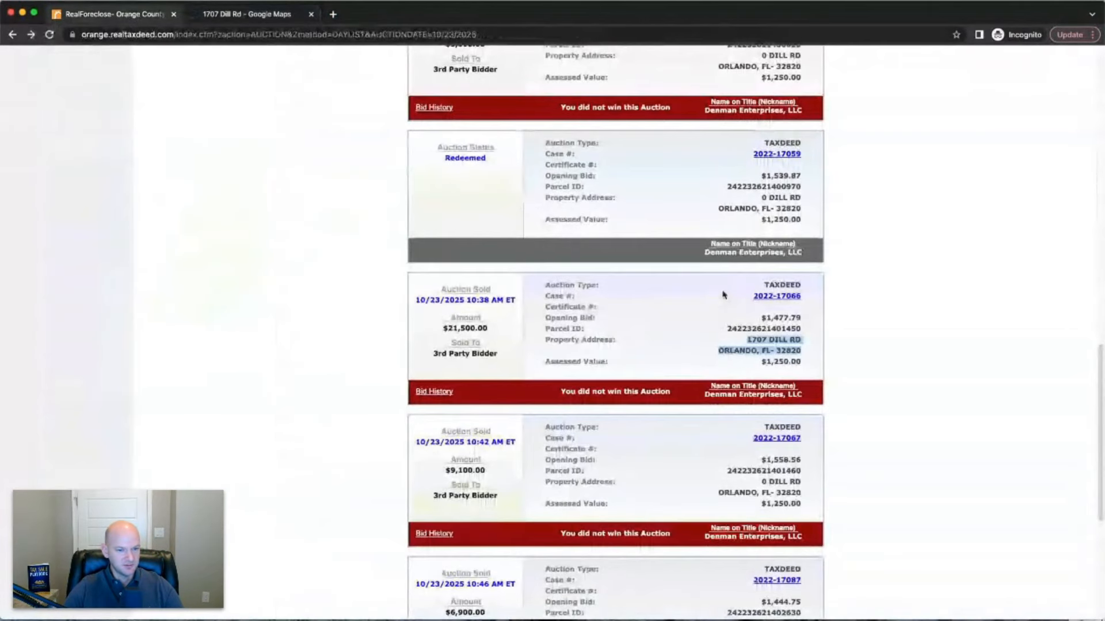
left_click(786, 297)
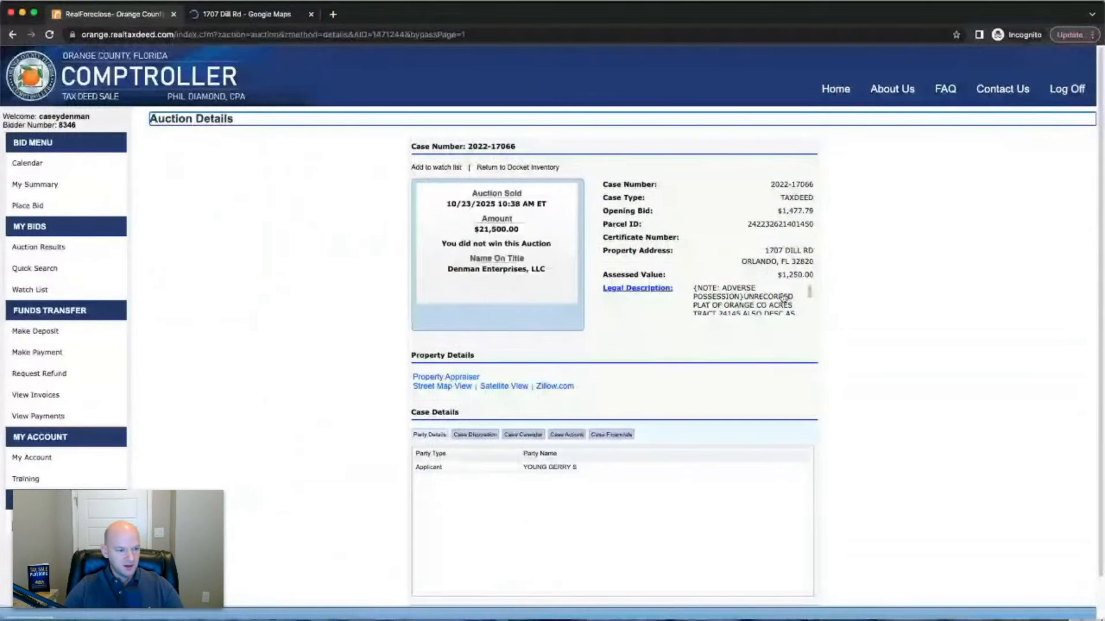
left_click(446, 378)
left_click(655, 180)
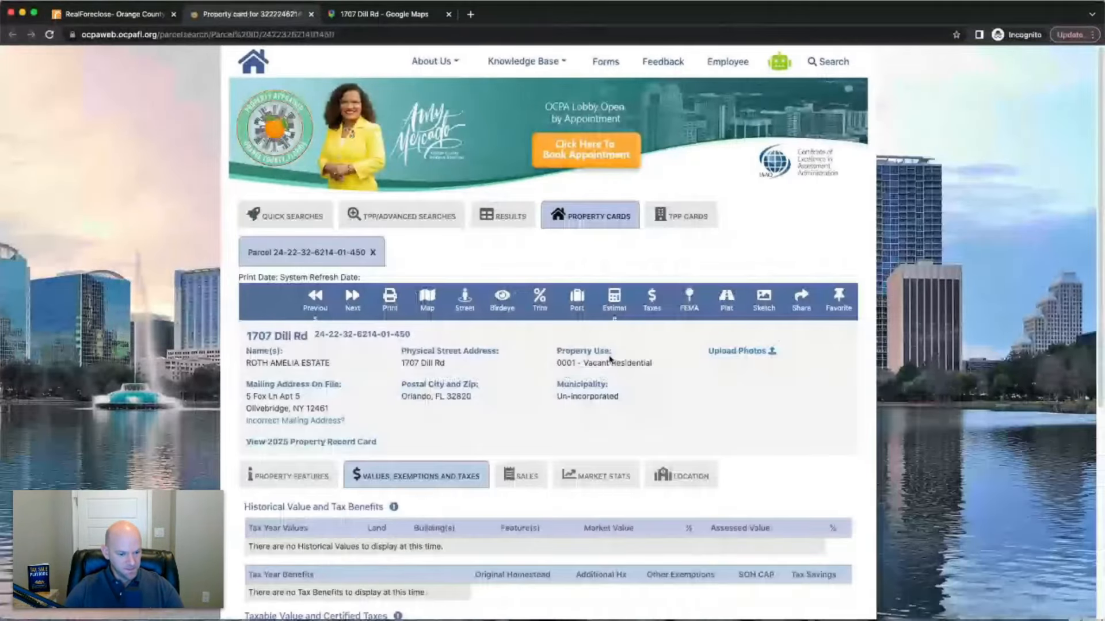
scroll(511, 392, "down", 2)
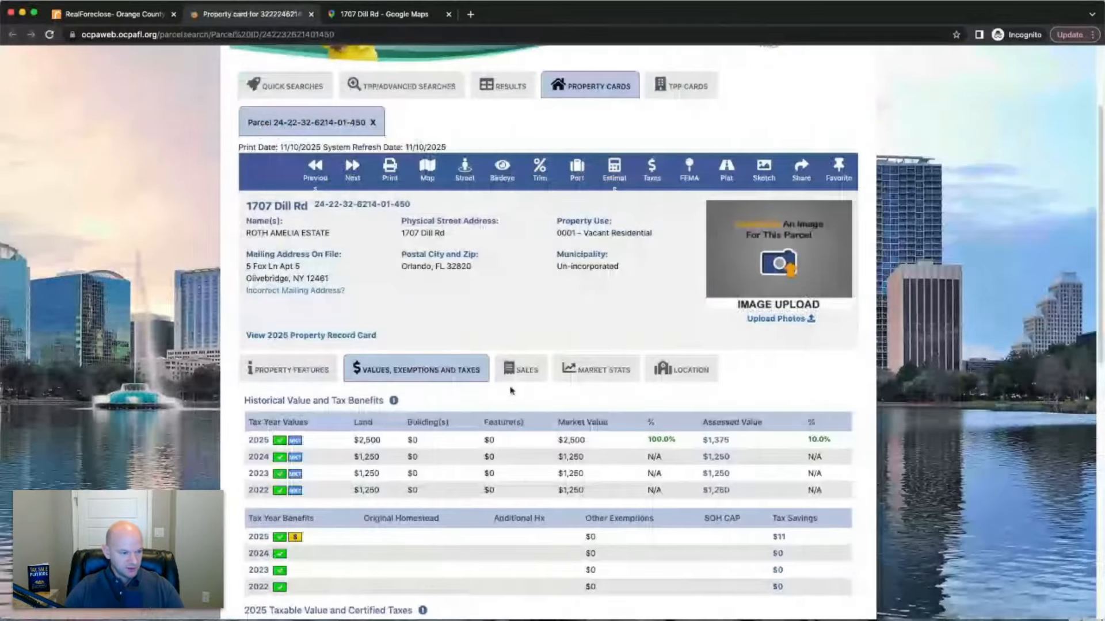
scroll(391, 491, "down", 3)
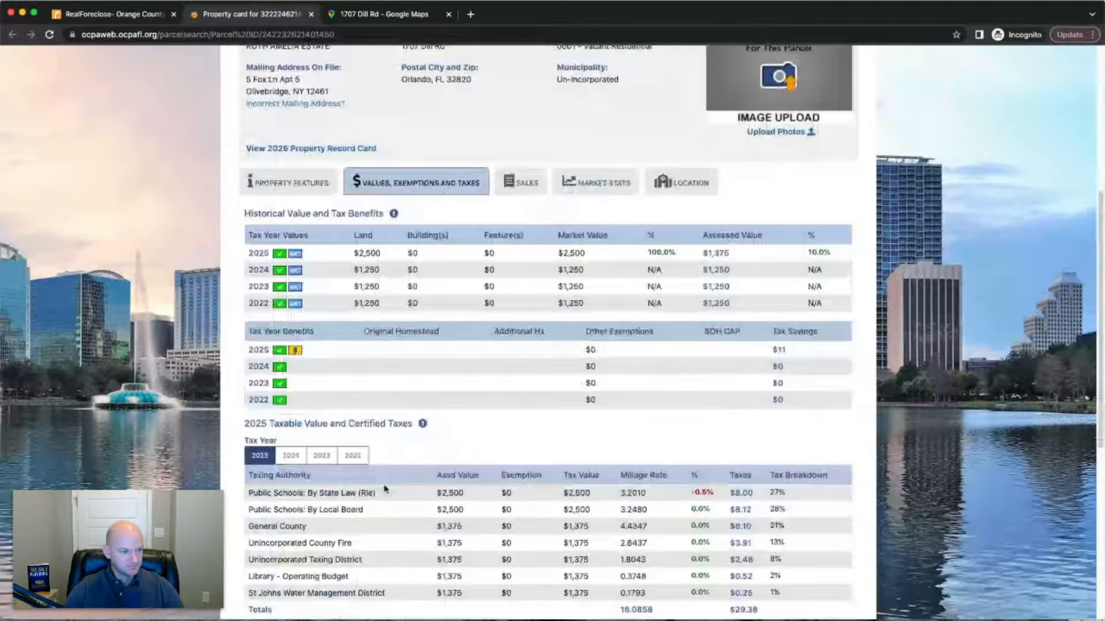
scroll(385, 490, "up", 3)
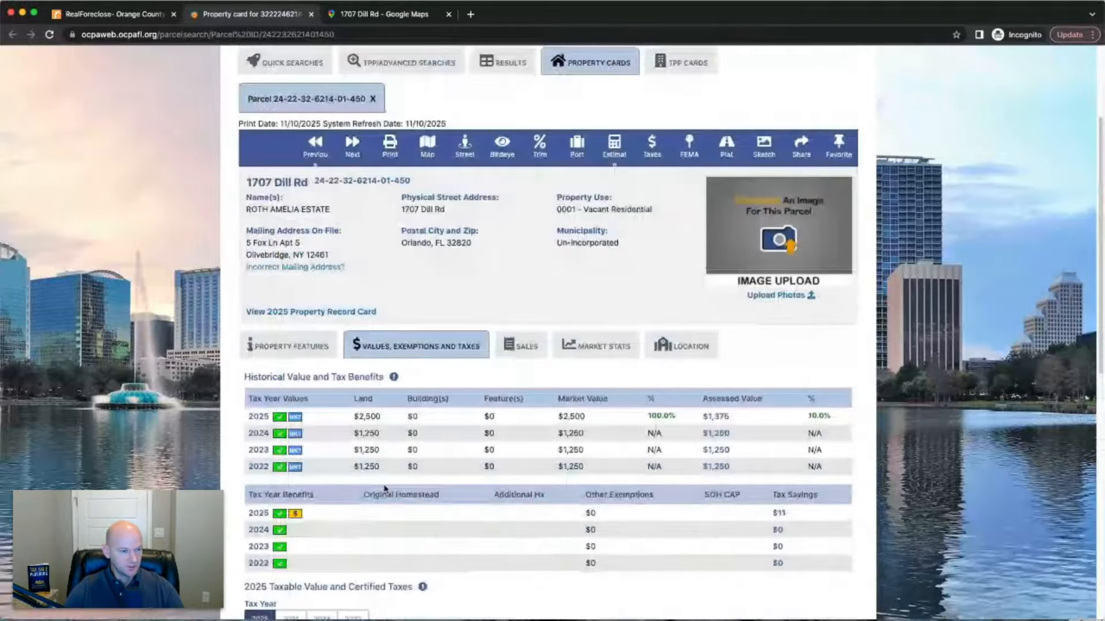
Examine the parcel's sales history and the similar sales within the last year.
left_click(534, 347)
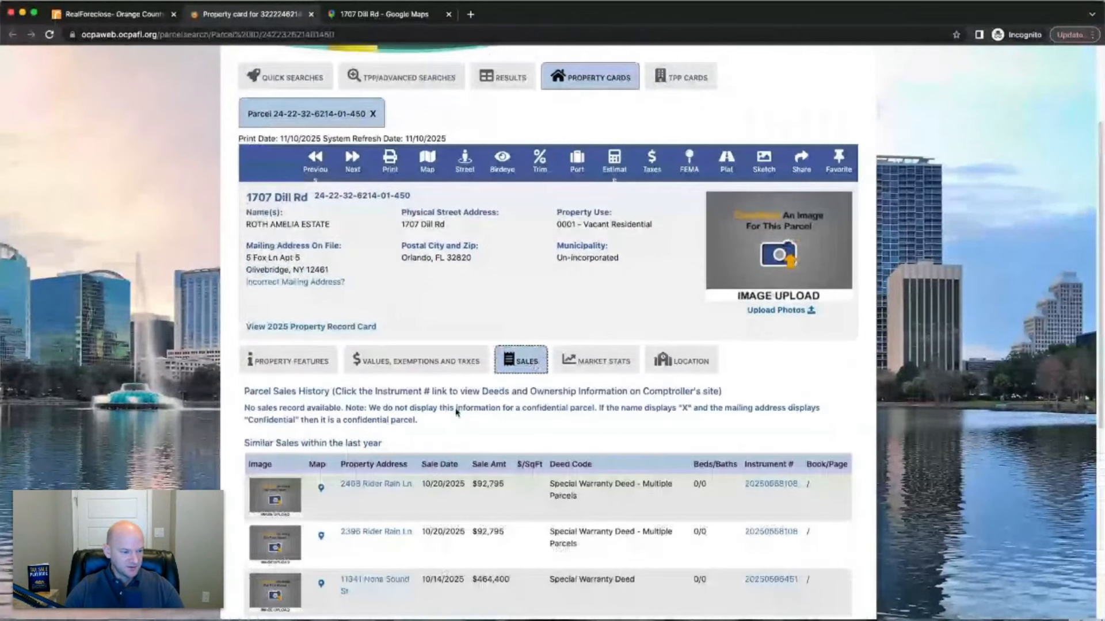
scroll(456, 412, "down", 2)
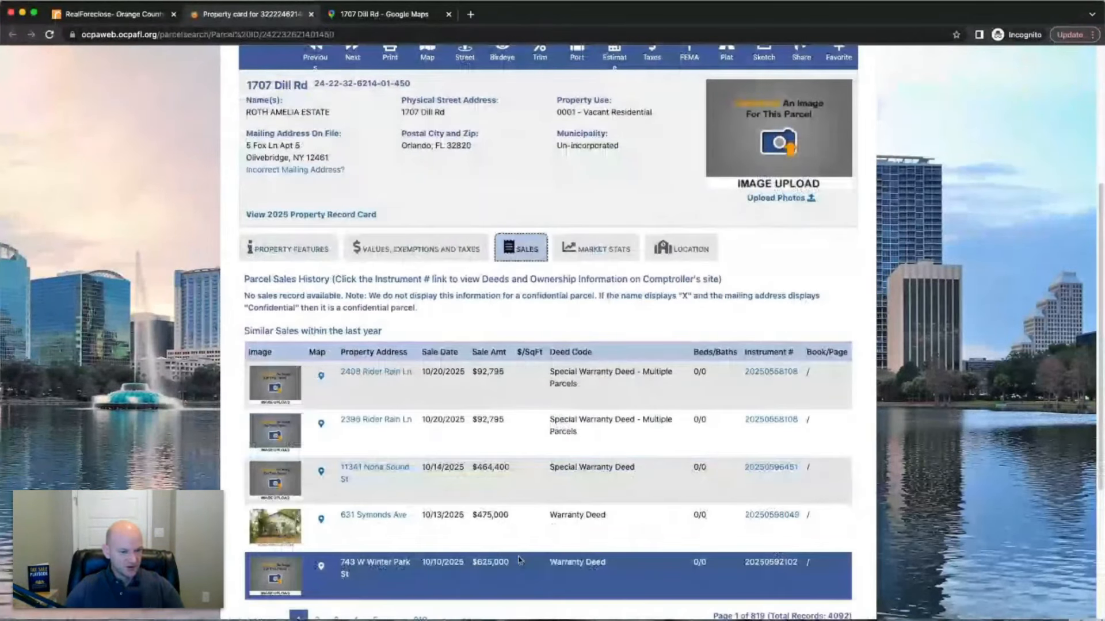
scroll(519, 559, "up", 3)
Open the case 2022-17066 parcel on the appraiser's map with Aerial 2025 imagery, and close the base map options.
left_click(432, 223)
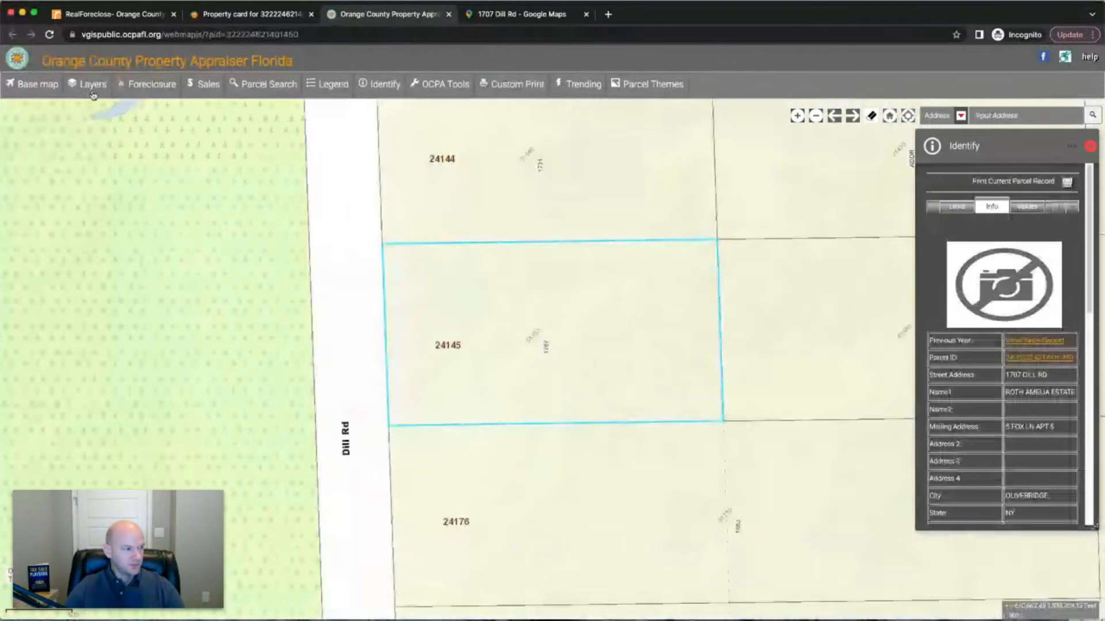
left_click(33, 84)
left_click(24, 199)
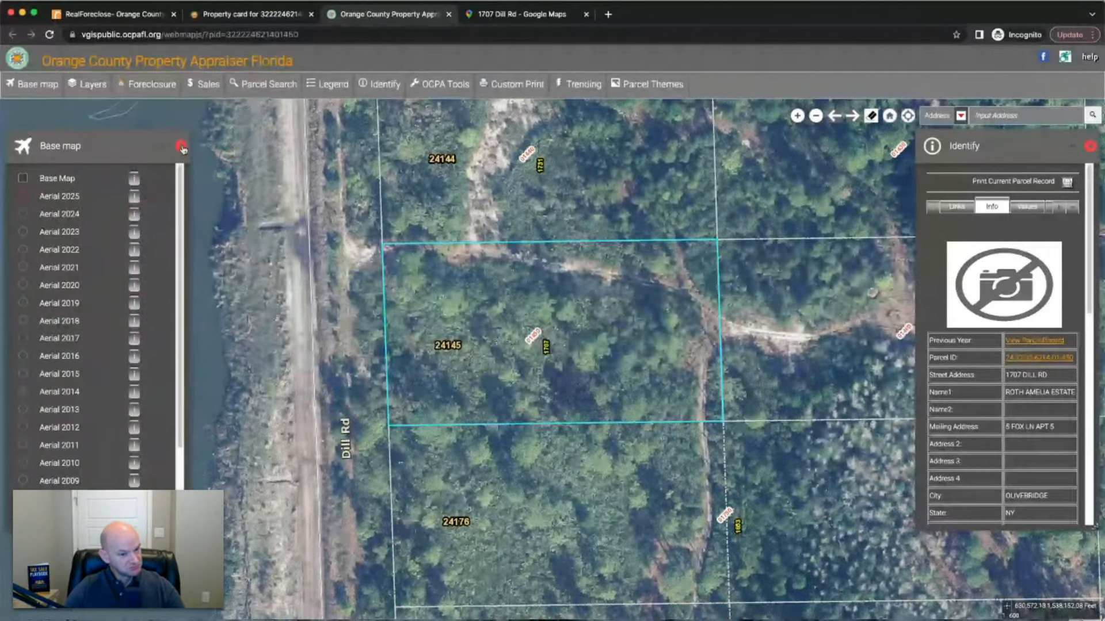
left_click(182, 148)
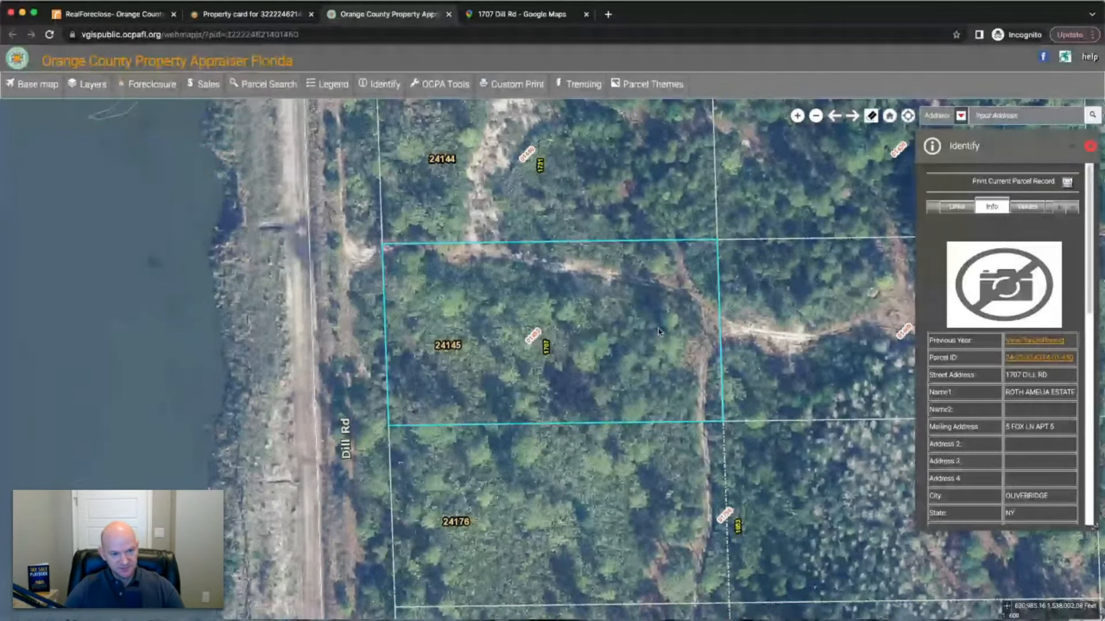
Examine the trails crossing the highlighted parcel, its frontage on Dill Rd and the lots directly around it.
left_click_drag(713, 383, 651, 231)
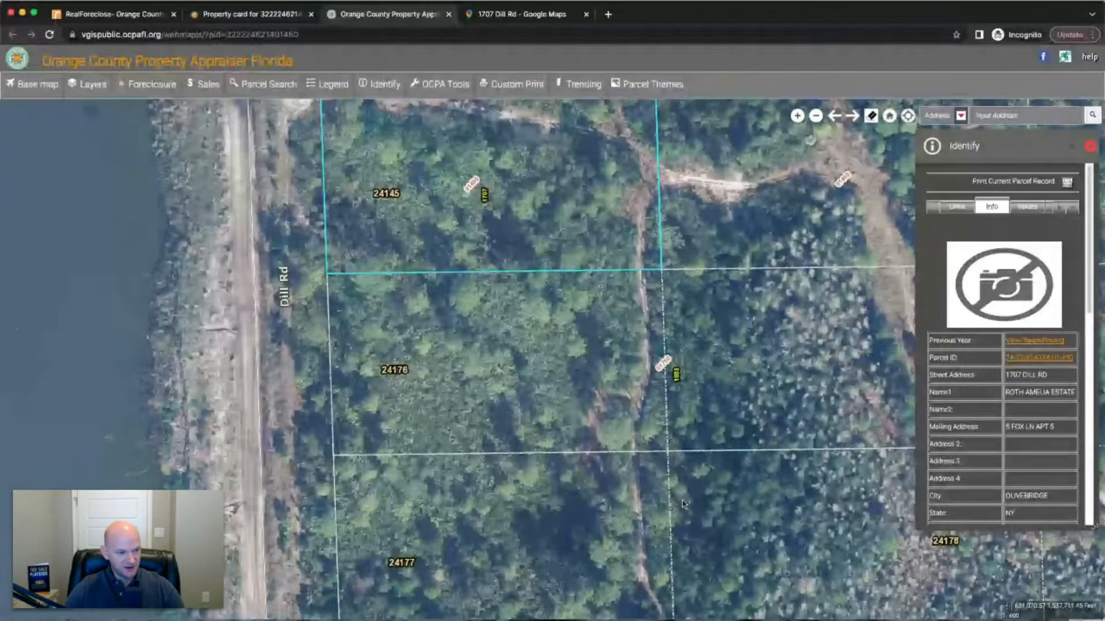
left_click_drag(714, 200, 694, 298)
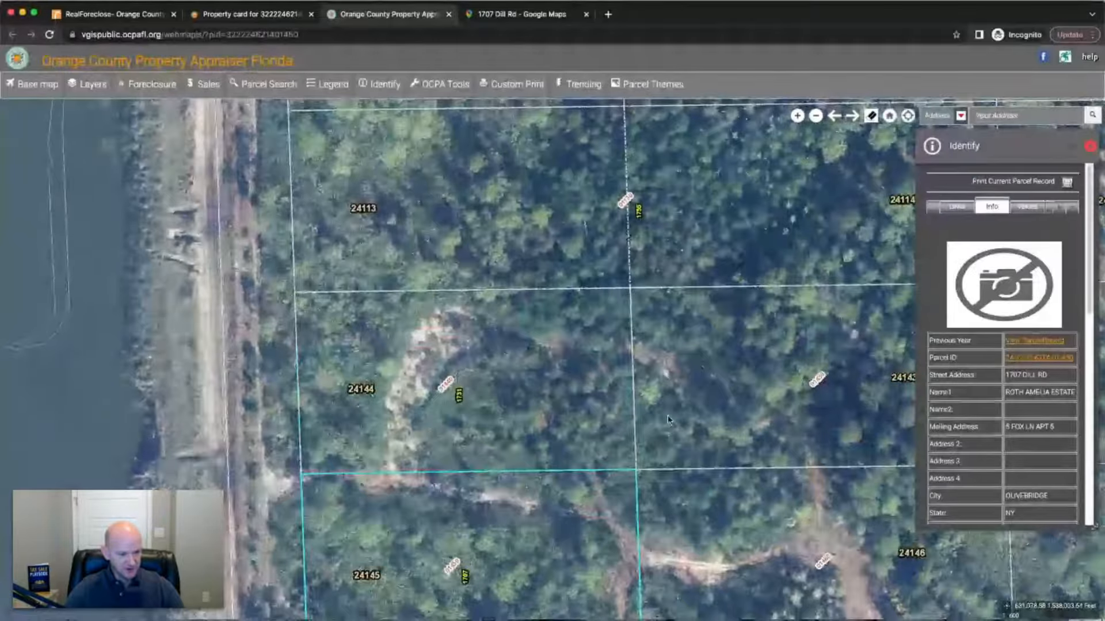
left_click_drag(725, 377, 702, 419)
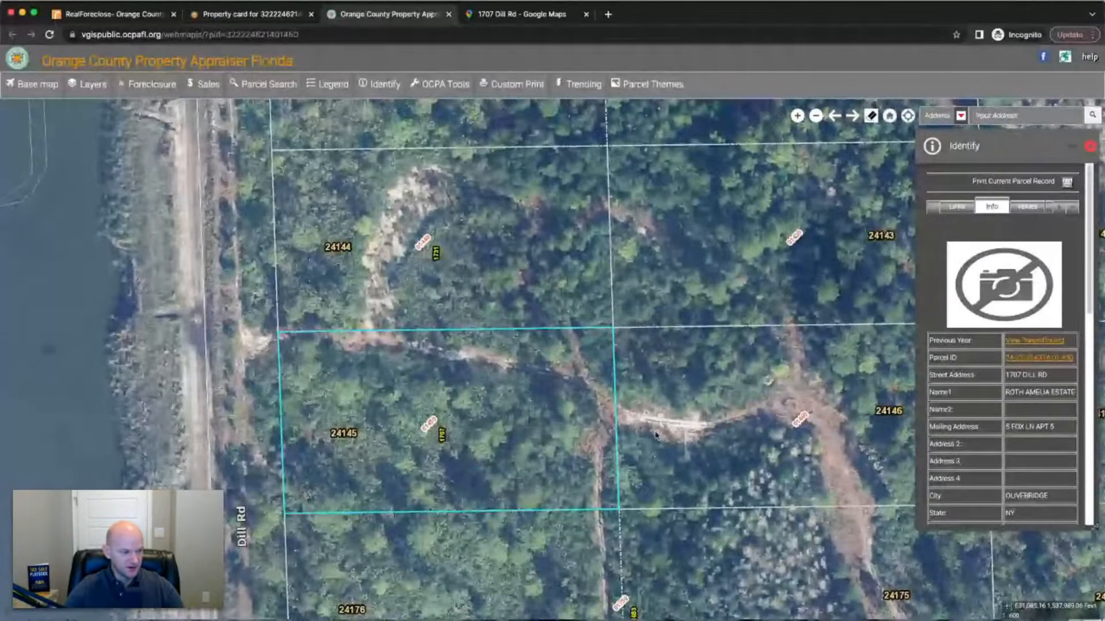
left_click_drag(420, 575, 419, 373)
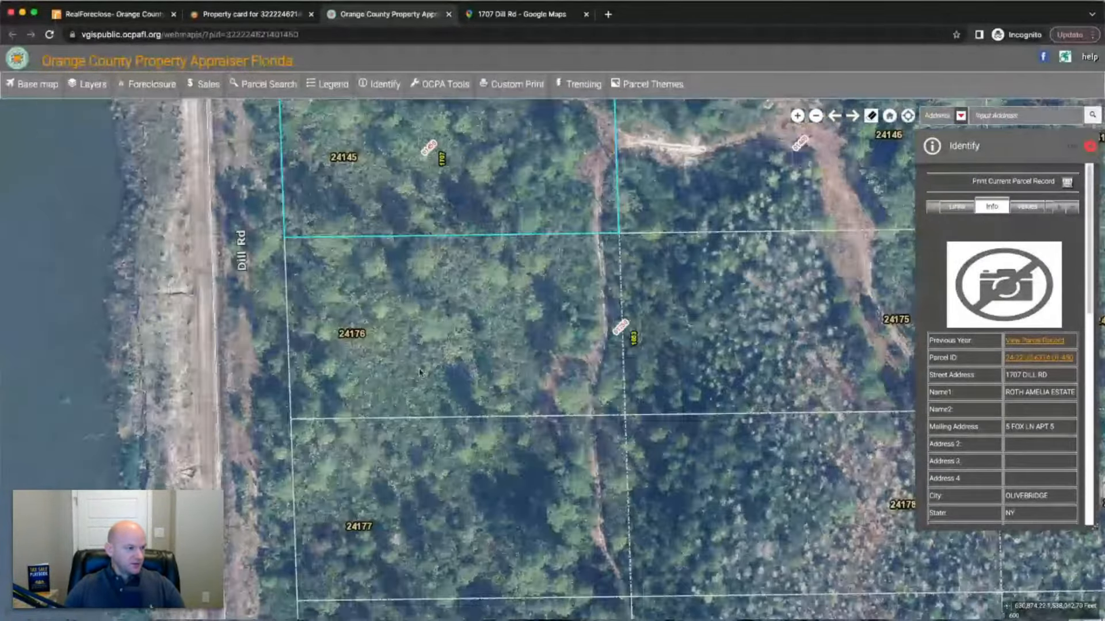
left_click_drag(214, 168, 215, 444)
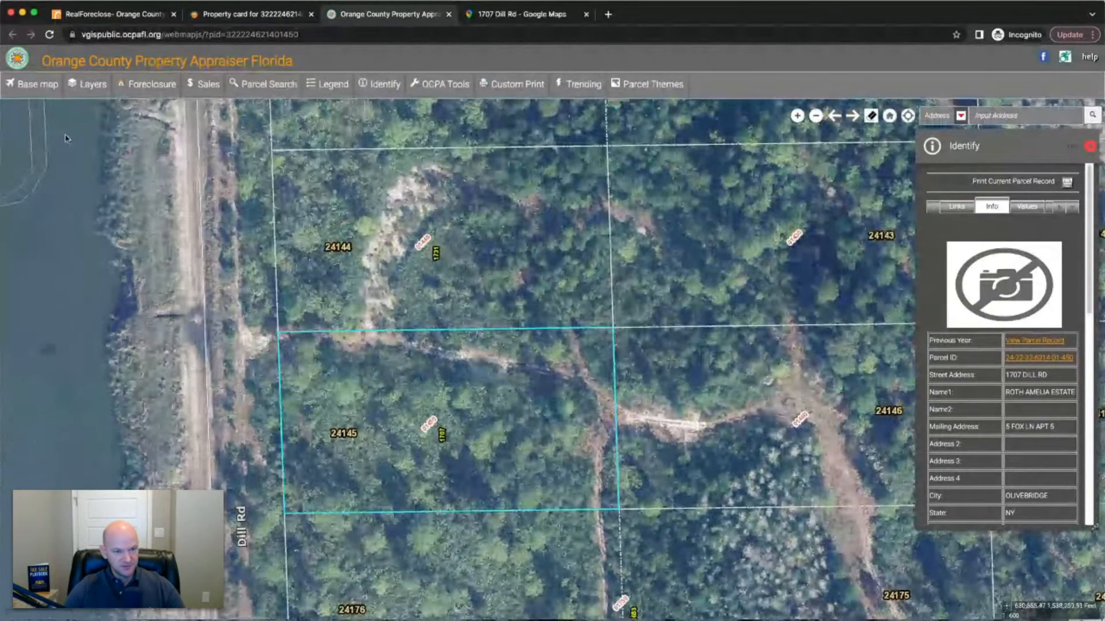
Examine the wider area around the parcel, including the lakes, the surrounding grid of lots and the nearest developed streets.
left_click(815, 117)
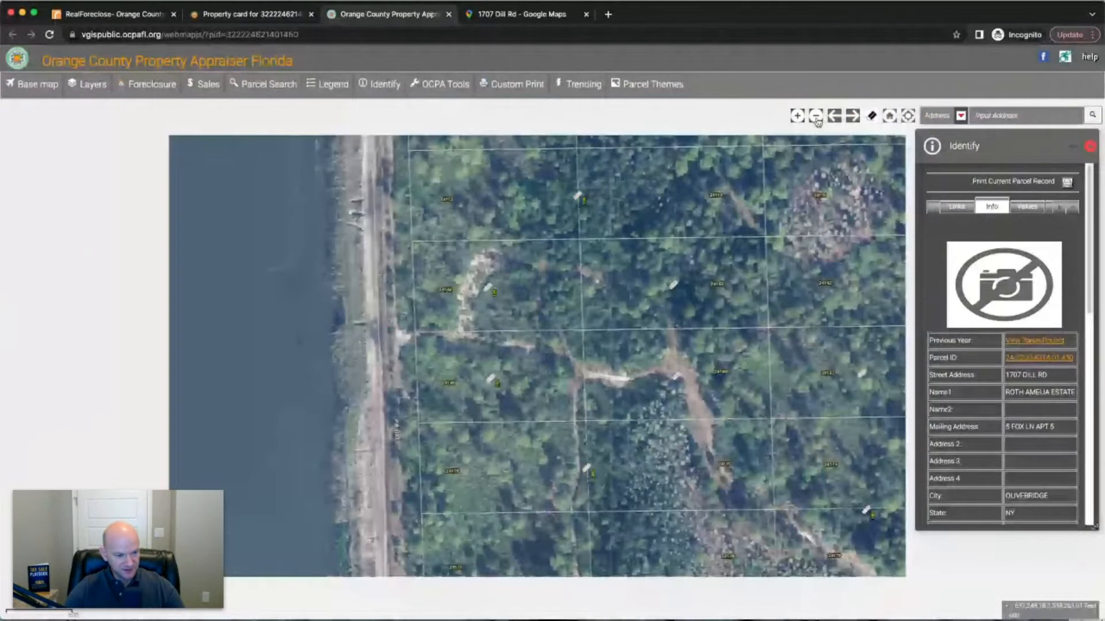
left_click(816, 117)
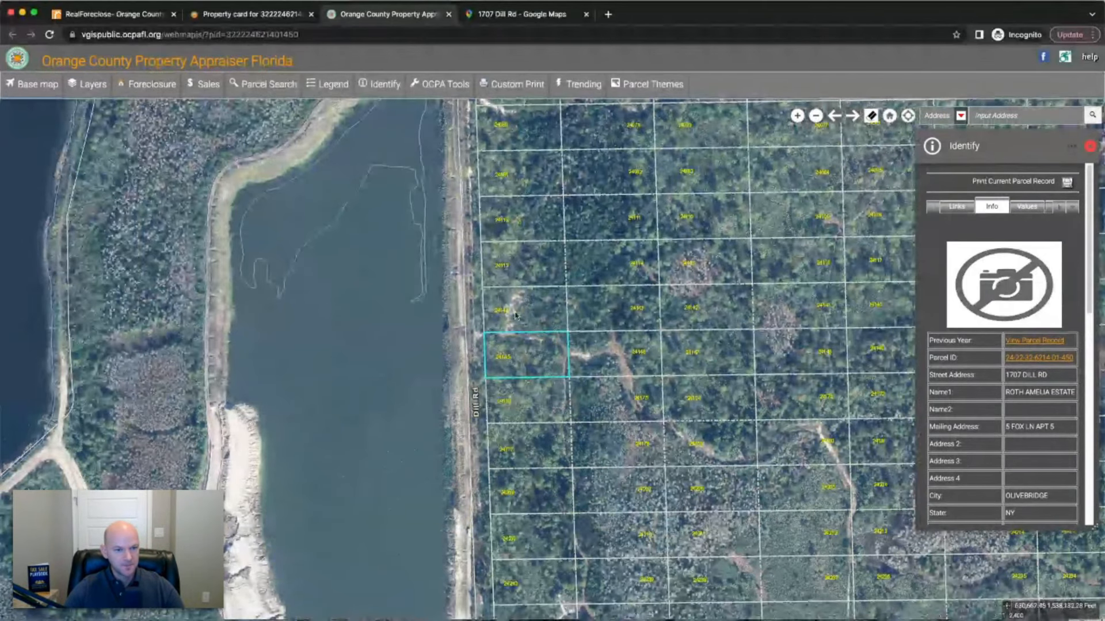
left_click(816, 115)
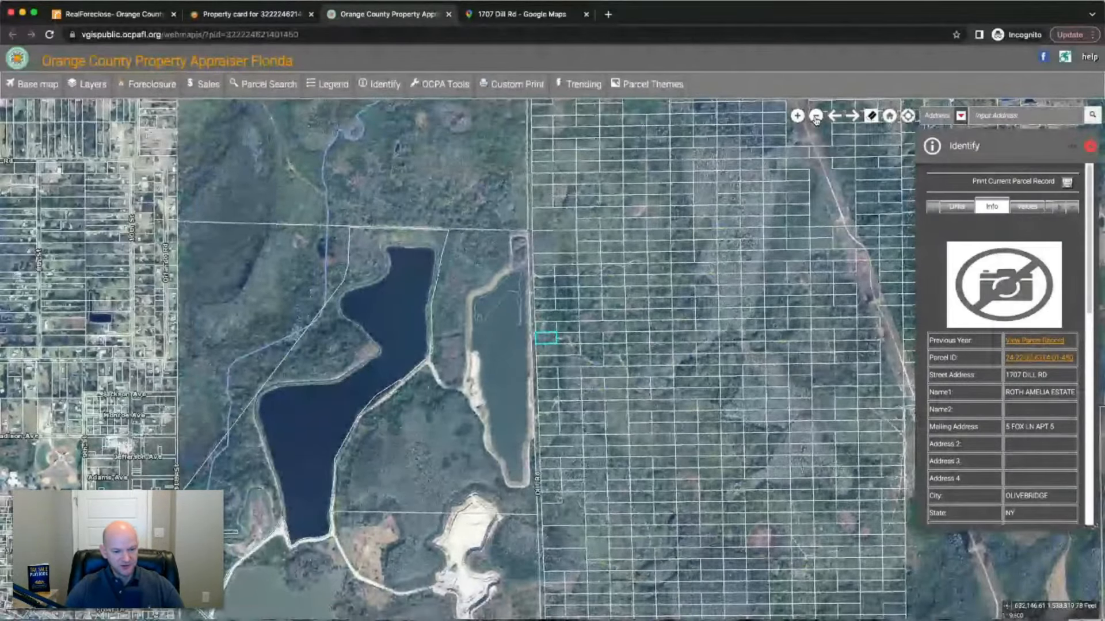
left_click_drag(697, 427, 639, 368)
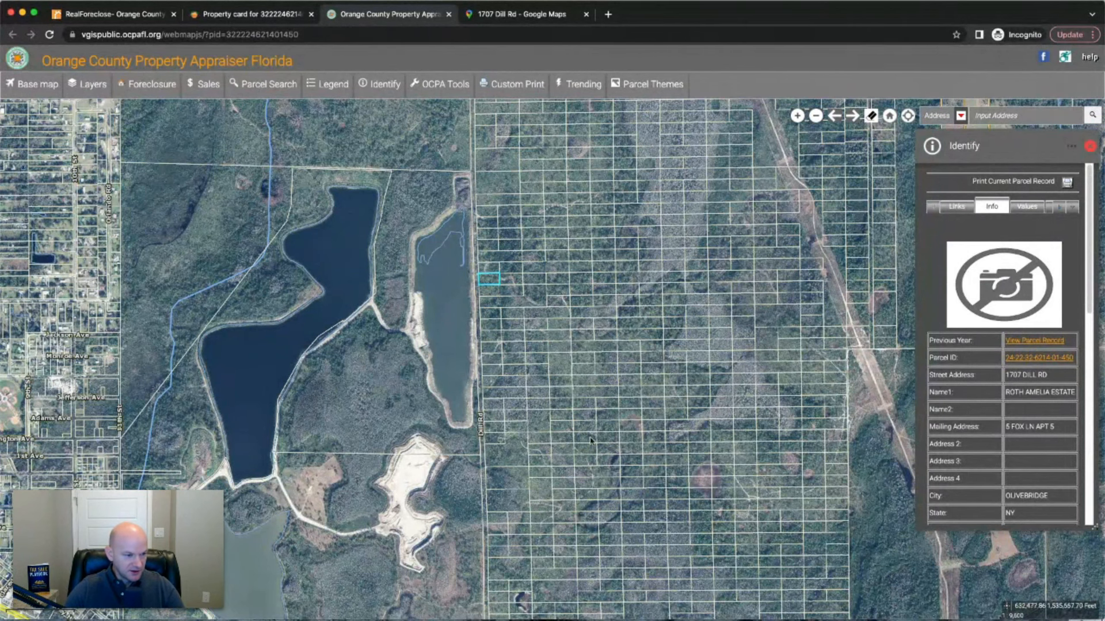
left_click_drag(497, 272, 526, 298)
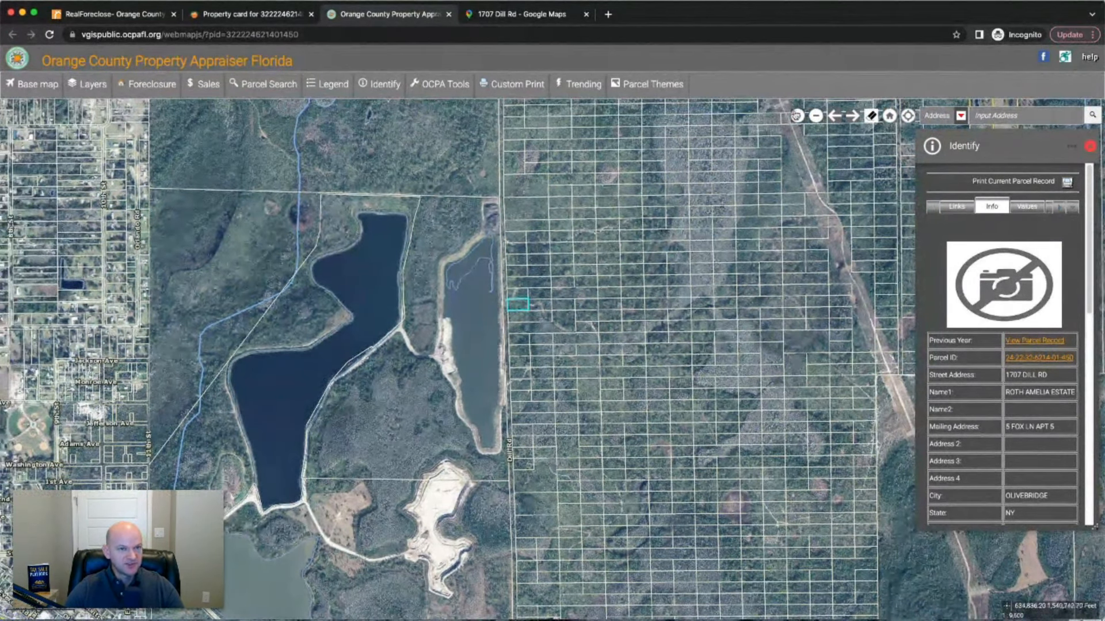
left_click(797, 115)
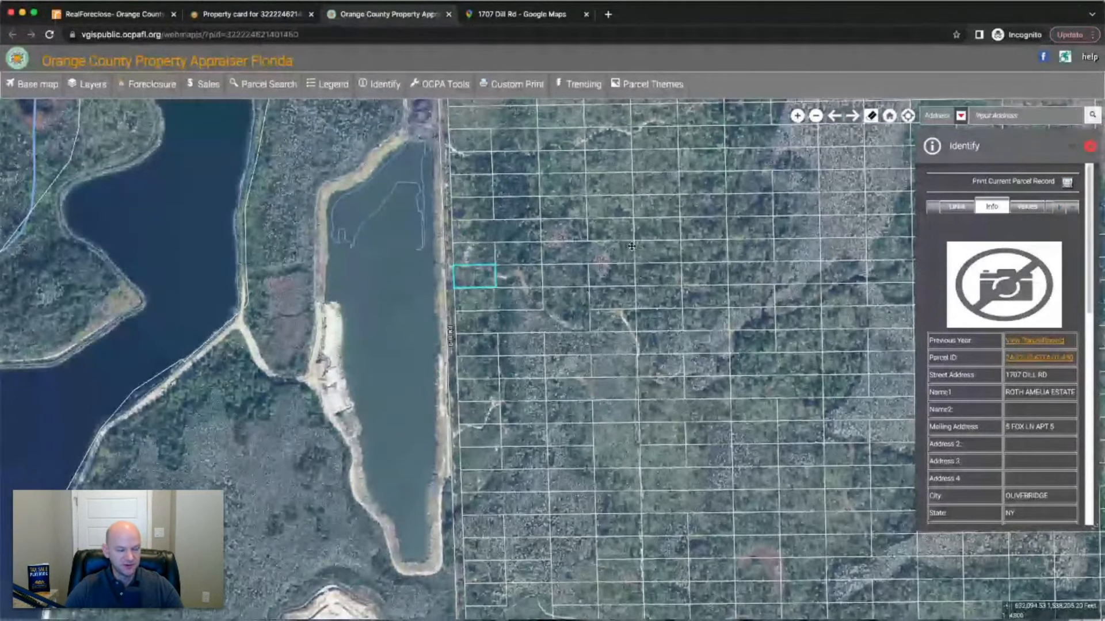
left_click_drag(631, 246, 518, 221)
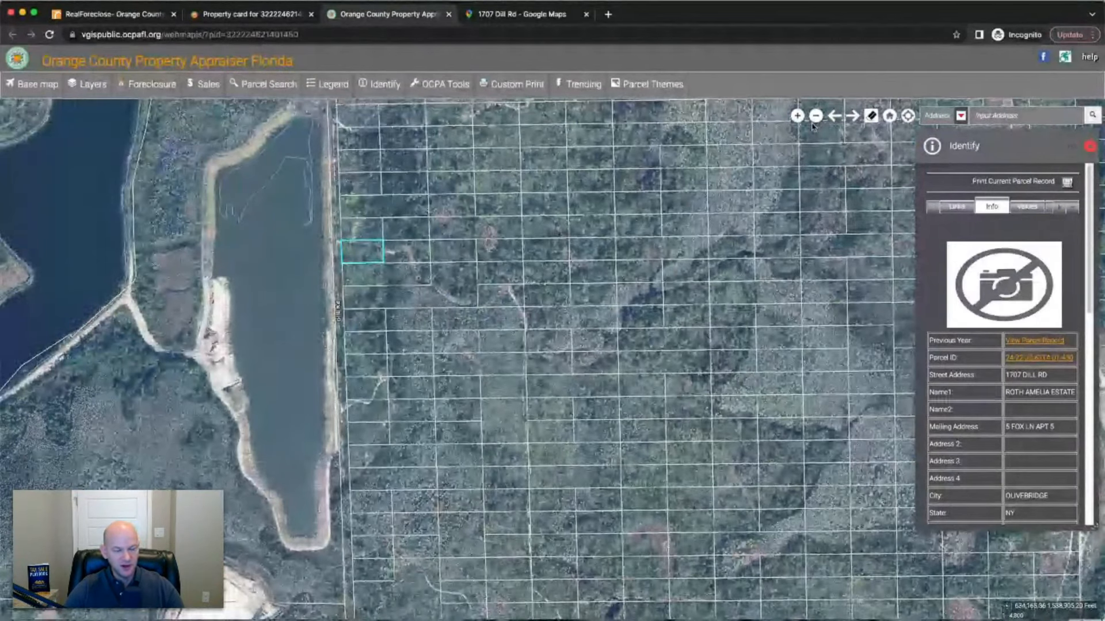
left_click(815, 118)
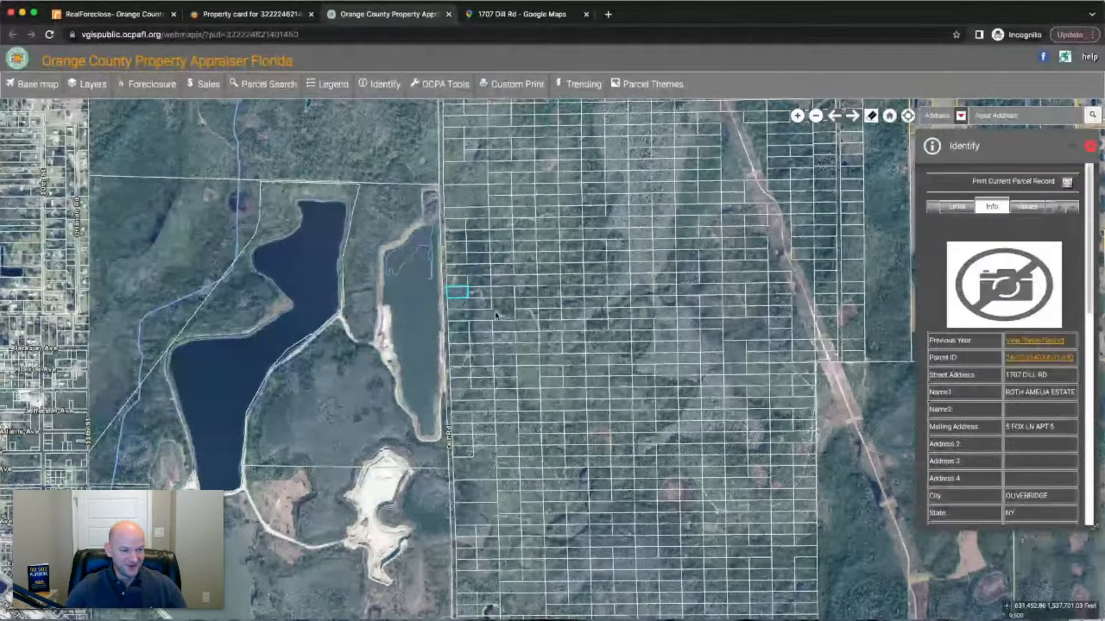
scroll(498, 311, "down", 3)
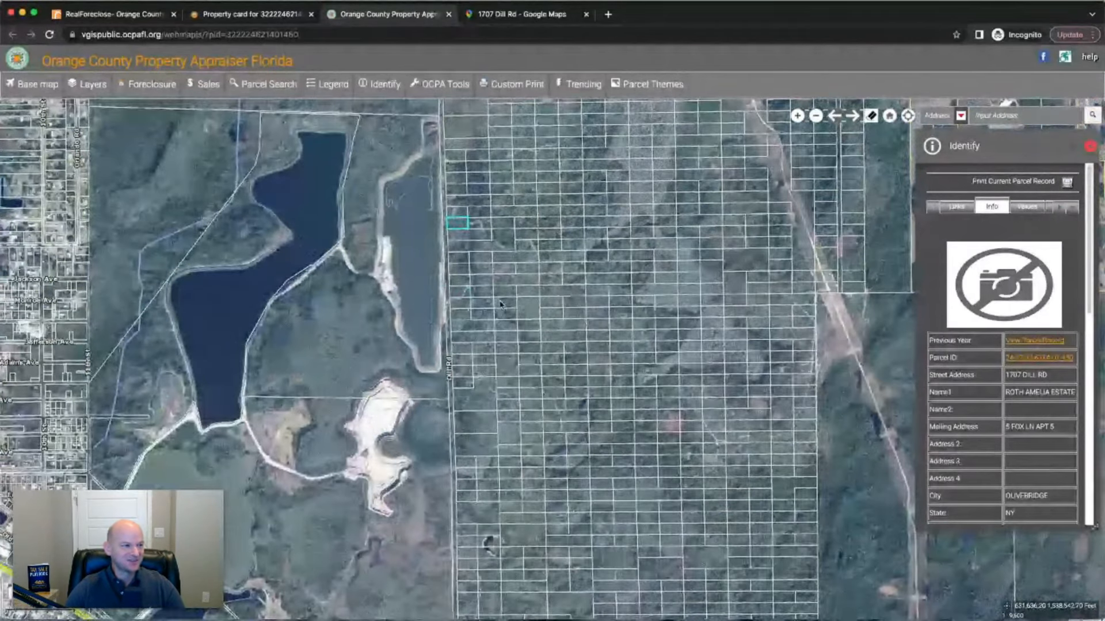
Close the map and property record tabs, return to the October 23, 2025 auction list and look over the last sales on page 1.
left_click(145, 15)
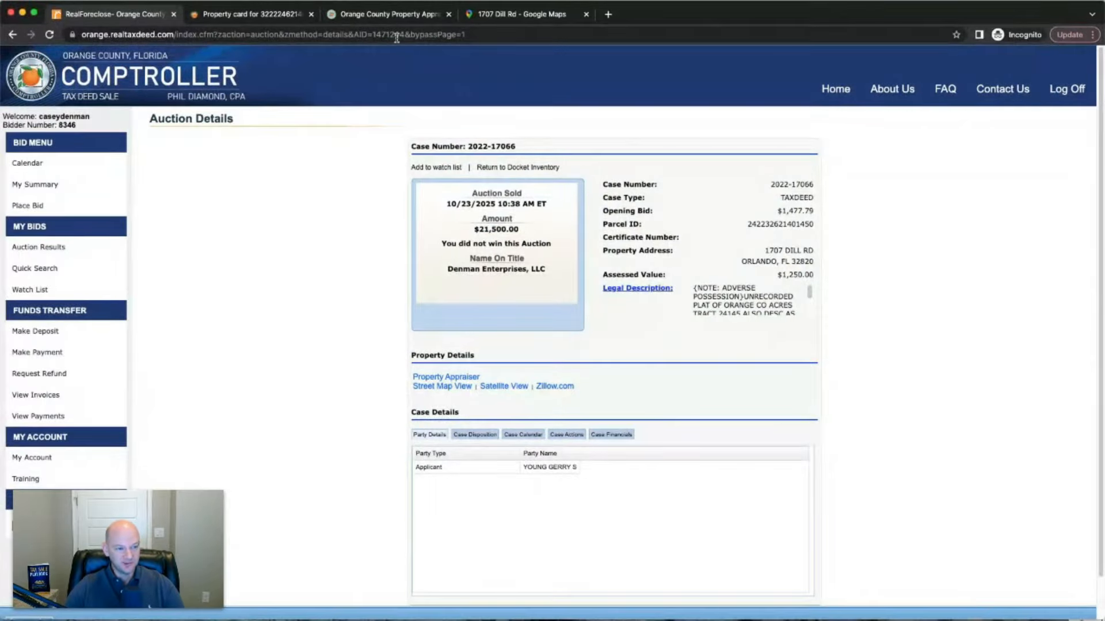
left_click(449, 14)
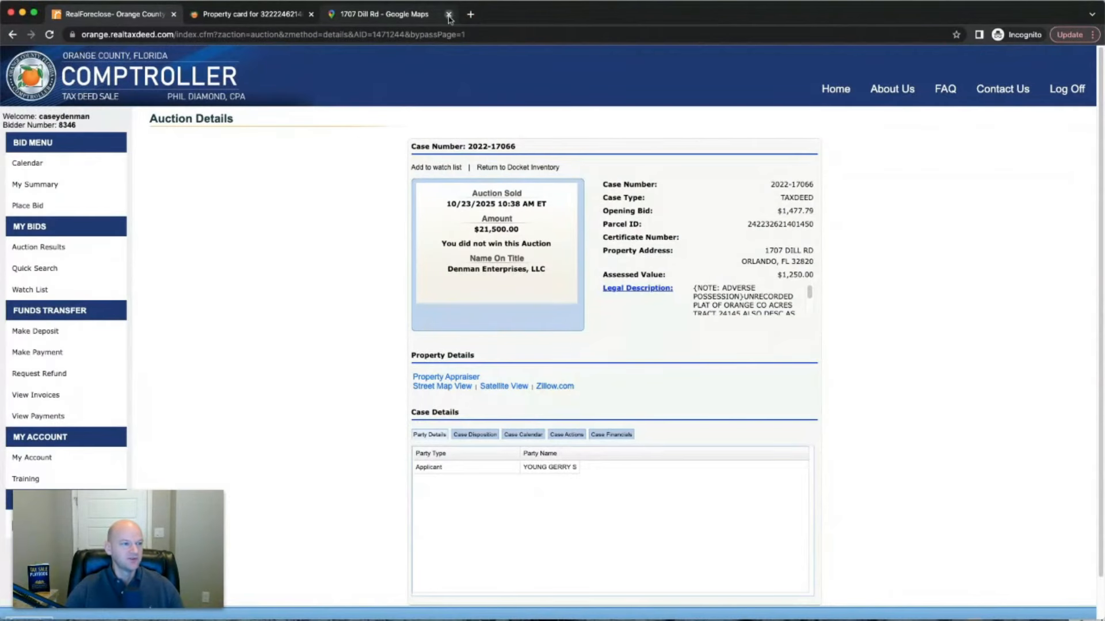
left_click(448, 14)
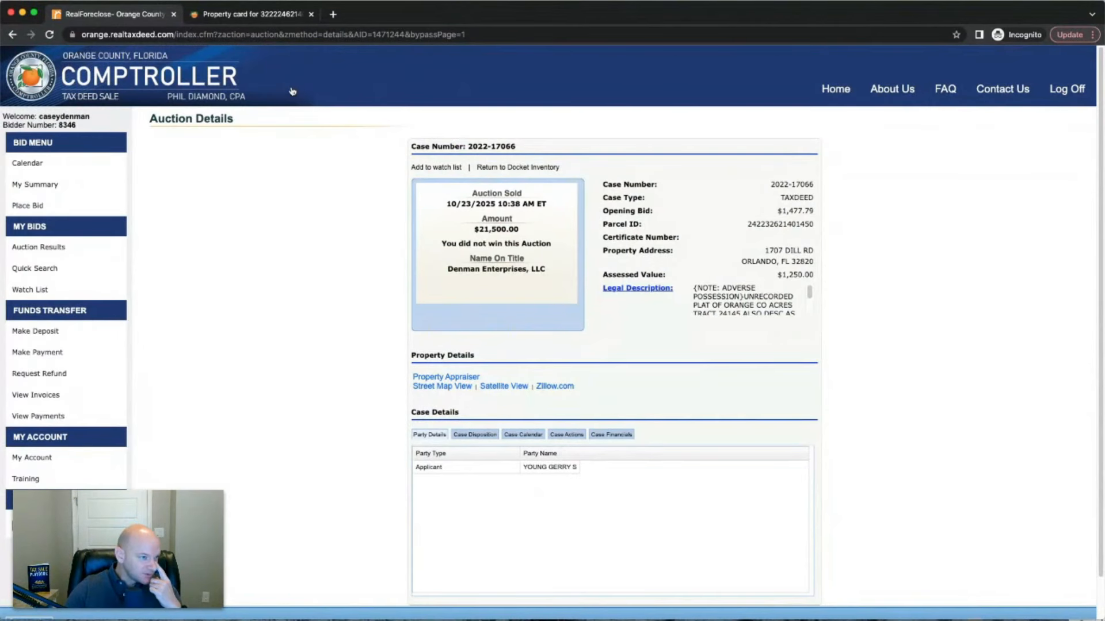
left_click(309, 17)
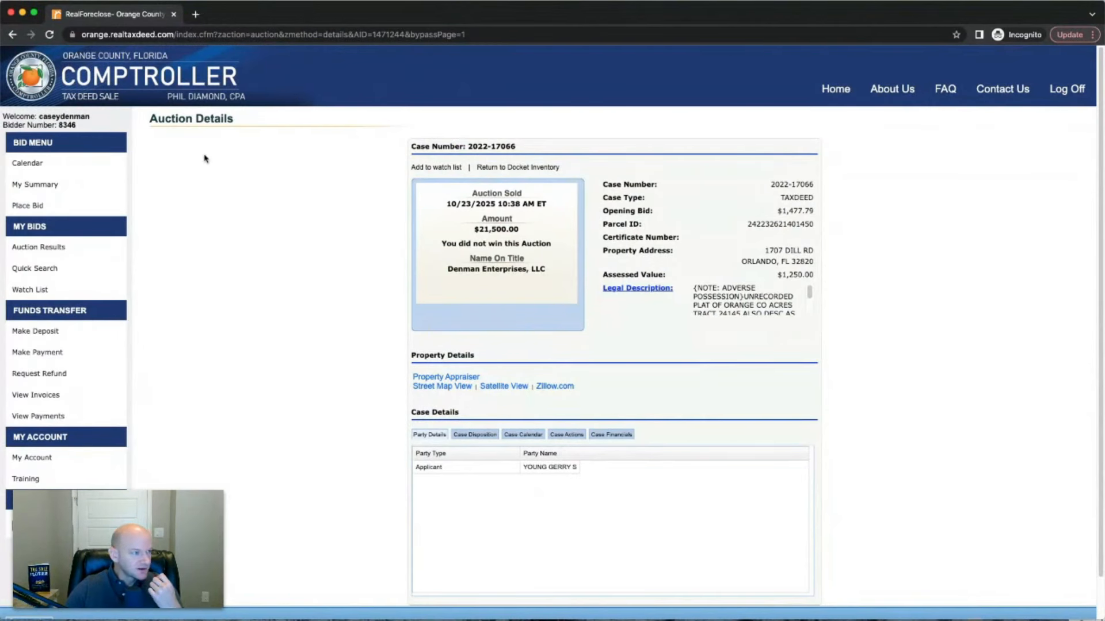
left_click(13, 36)
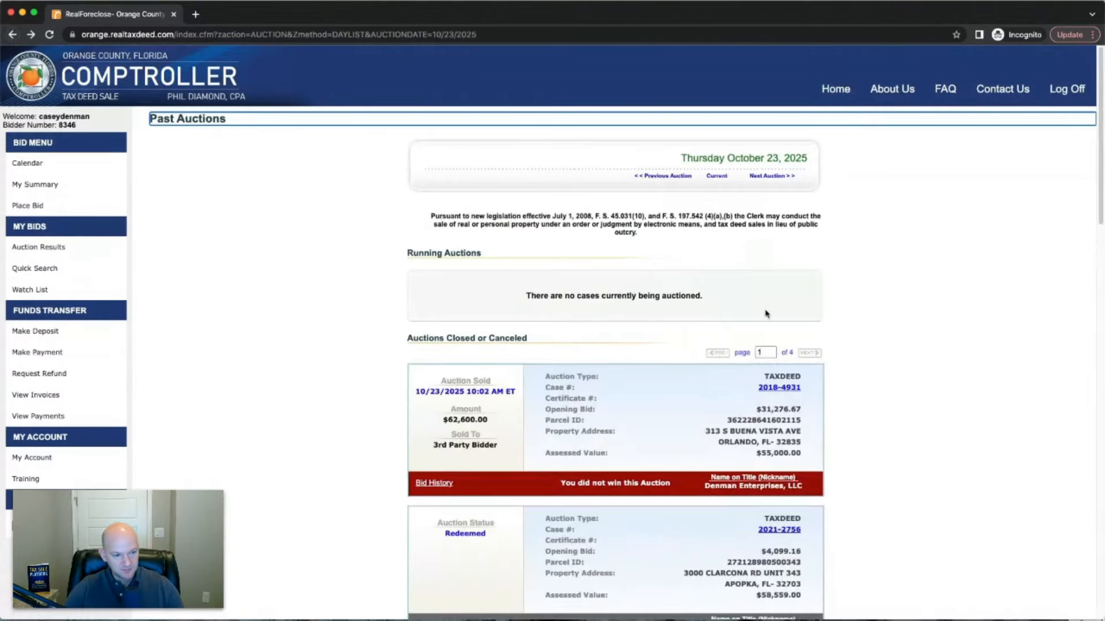
scroll(766, 313, "down", 3)
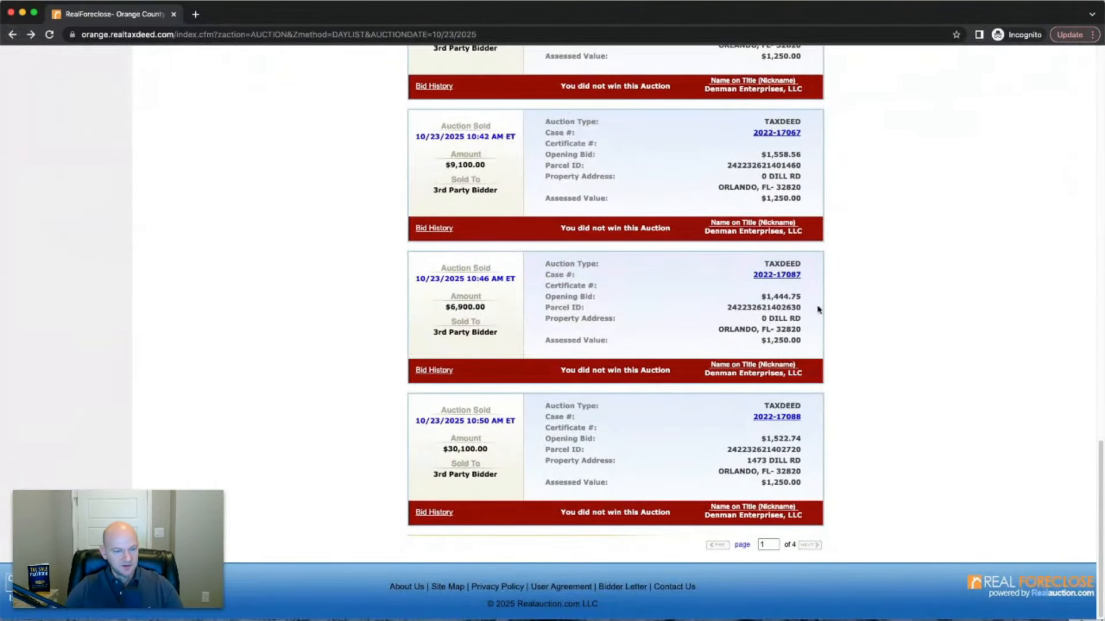
Open the property appraiser record for auction case 2022-17087 and review its value history and 2025 taxes.
left_click(780, 276)
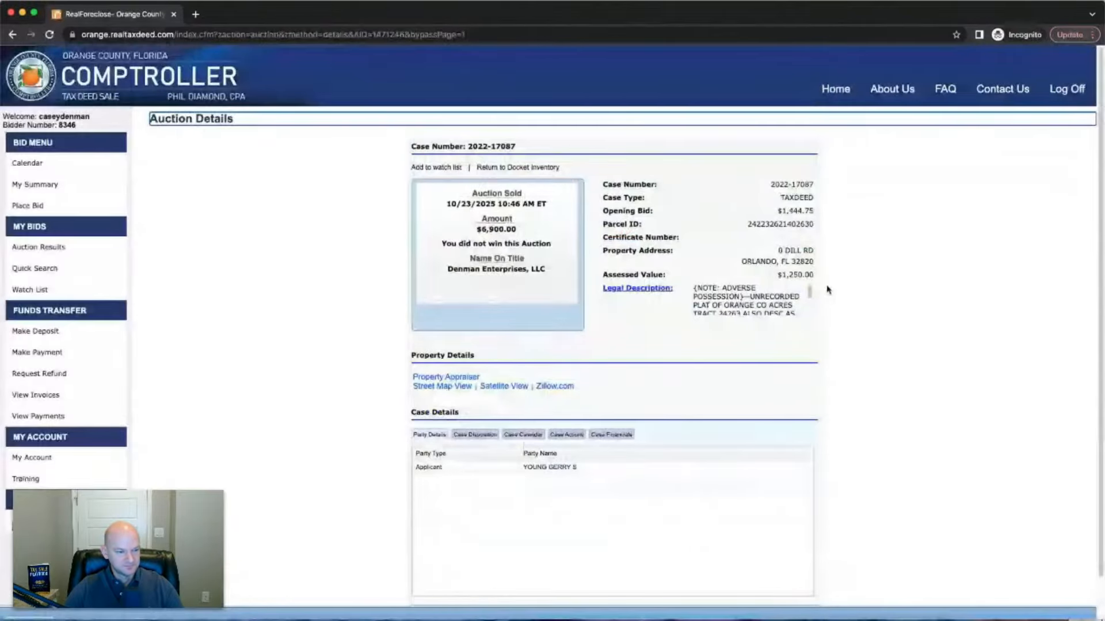
left_click(453, 386)
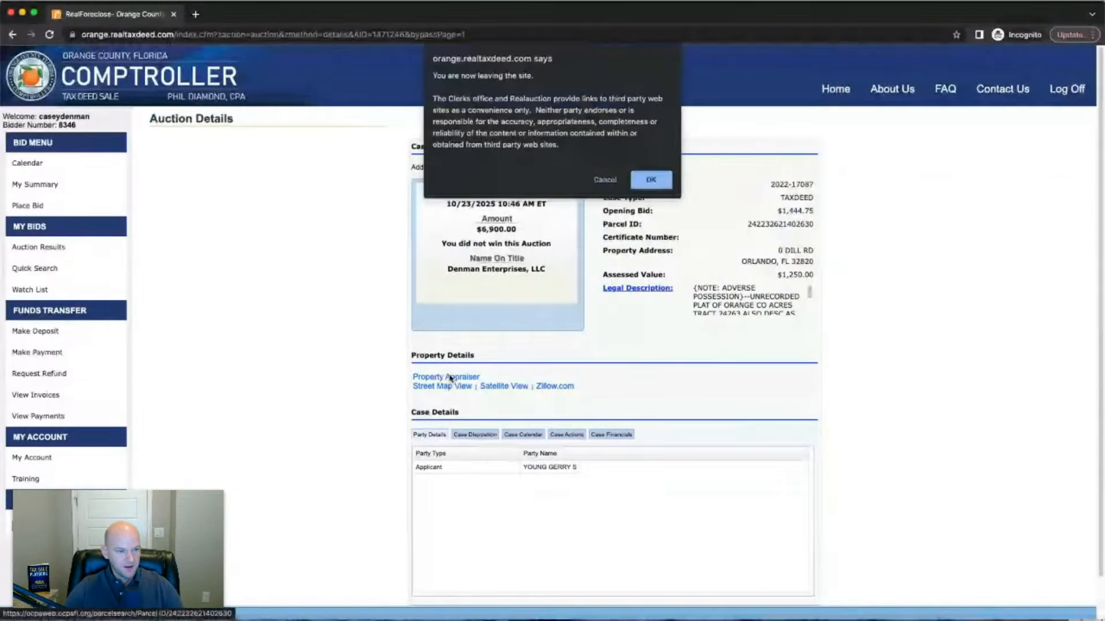
left_click(653, 176)
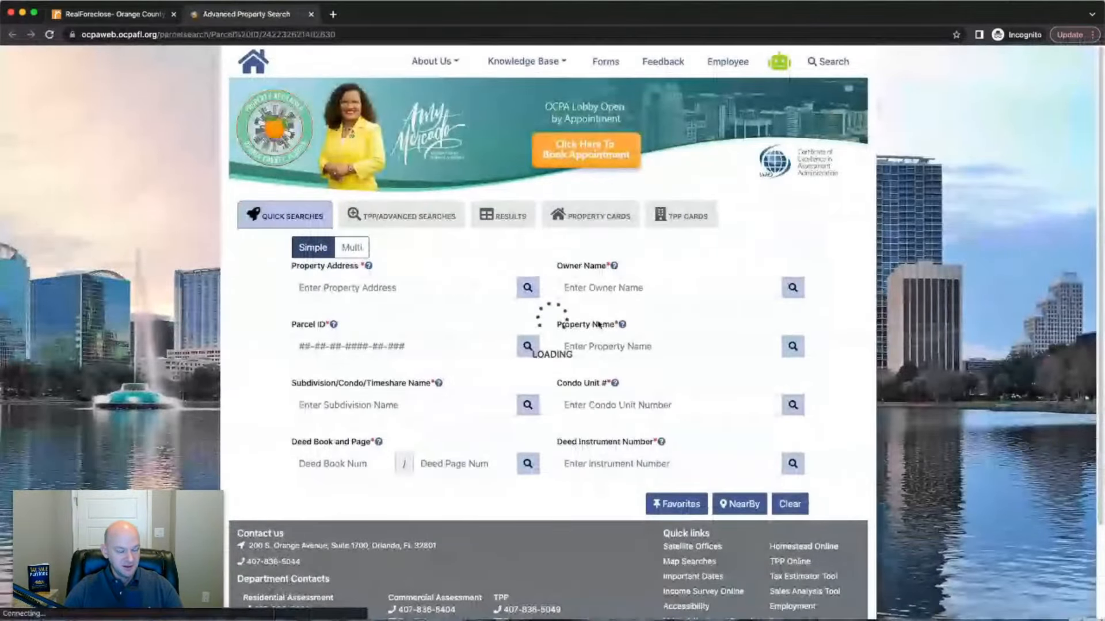
scroll(580, 362, "down", 3)
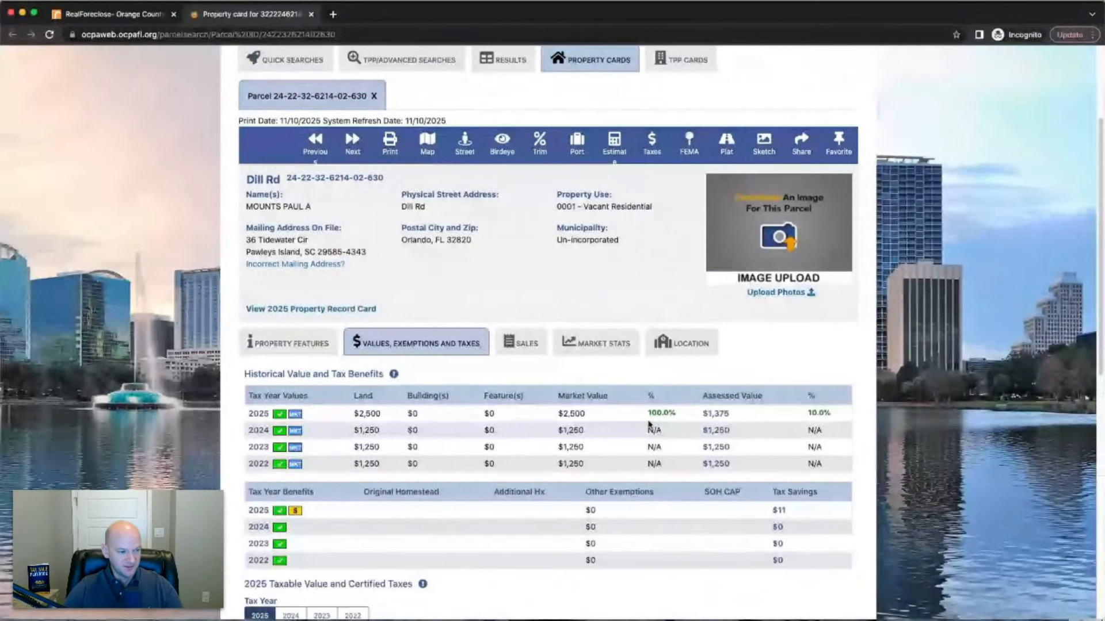
scroll(650, 424, "down", 5)
scroll(649, 424, "down", 4)
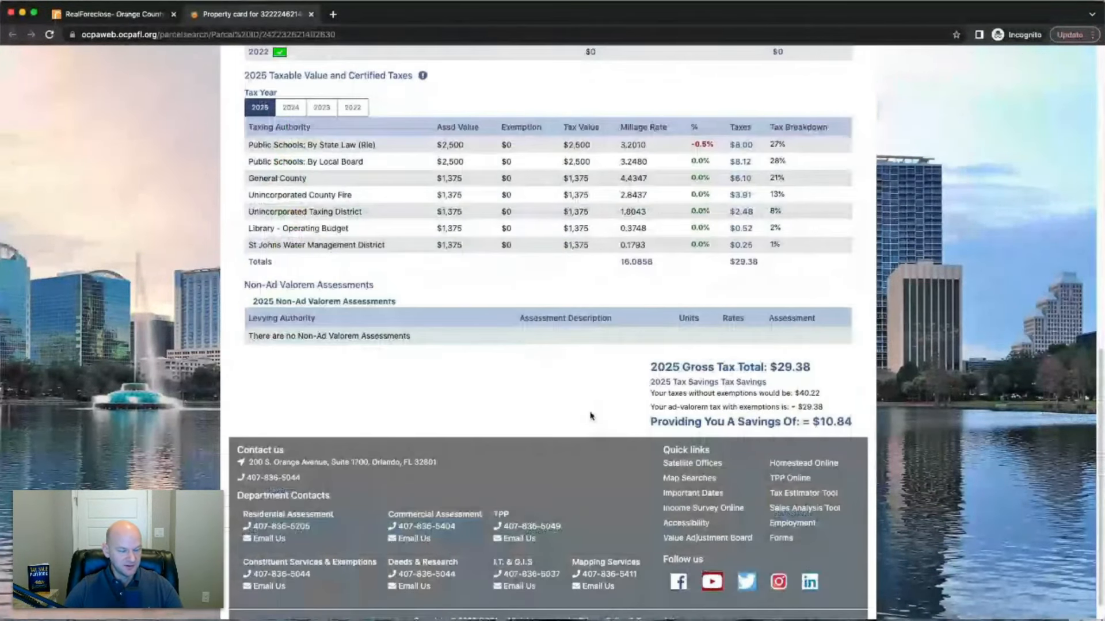
scroll(590, 415, "up", 8)
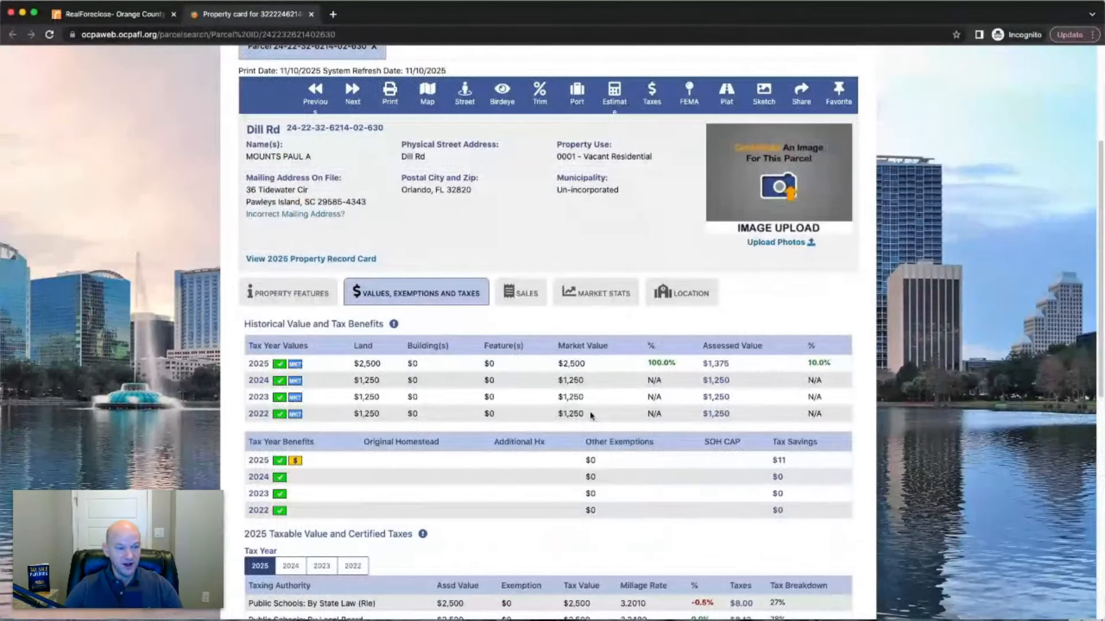
Open the case 2022-17087 parcel on the appraiser's map with Aerial 2025 imagery, and close the base map options.
left_click(428, 93)
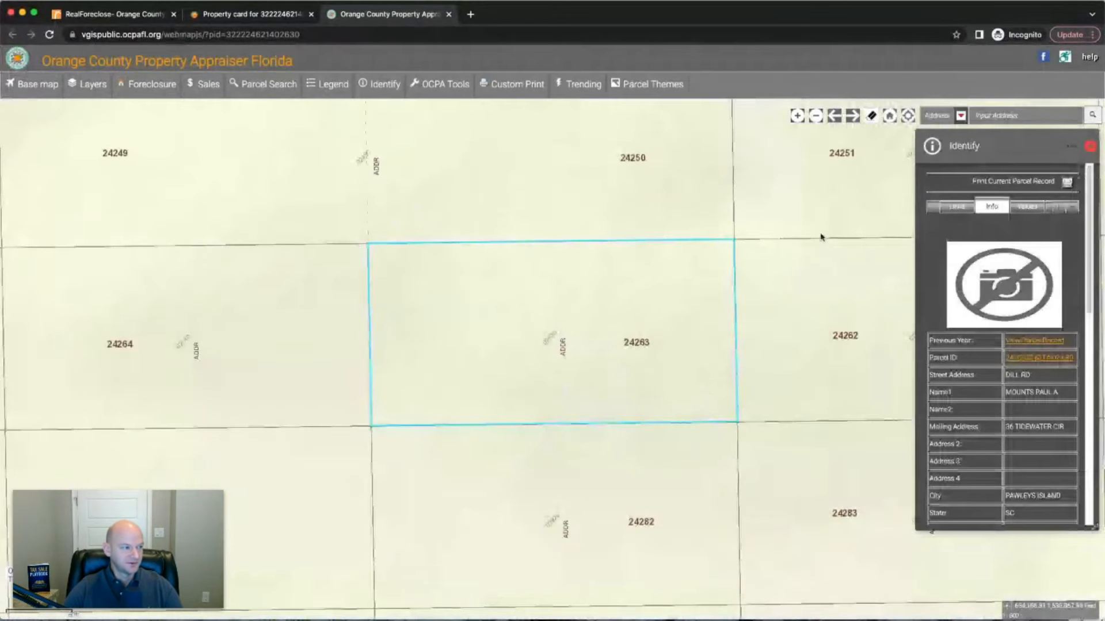
left_click(34, 84)
left_click(25, 196)
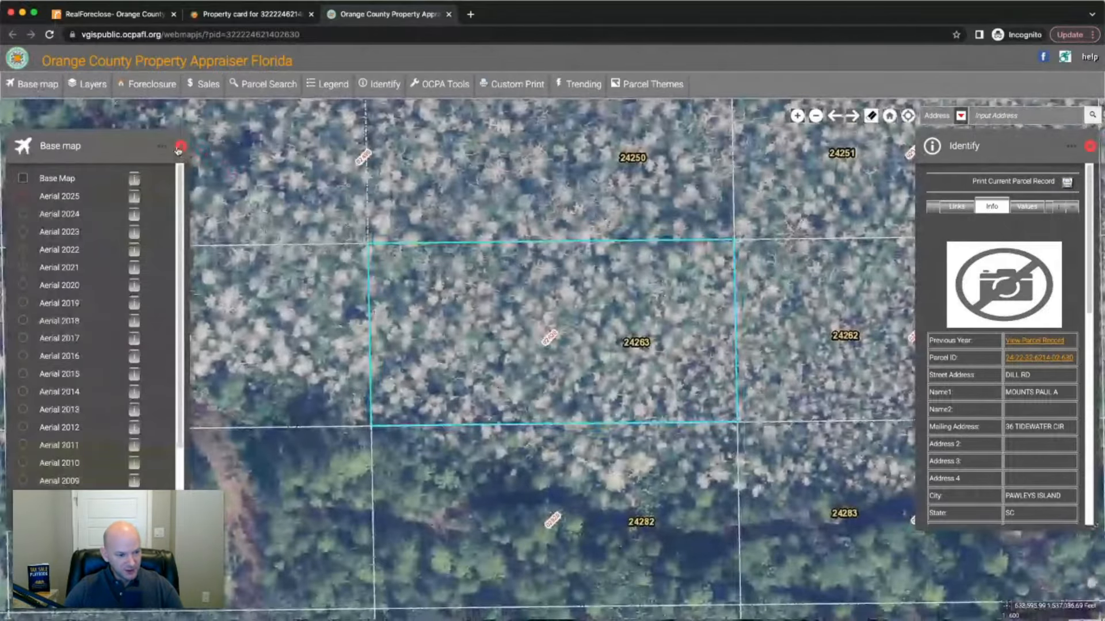
left_click(180, 147)
Examine the highlighted parcel's tree cover, the lots directly around it and the nearby trails for possible access.
left_click_drag(700, 547, 700, 341)
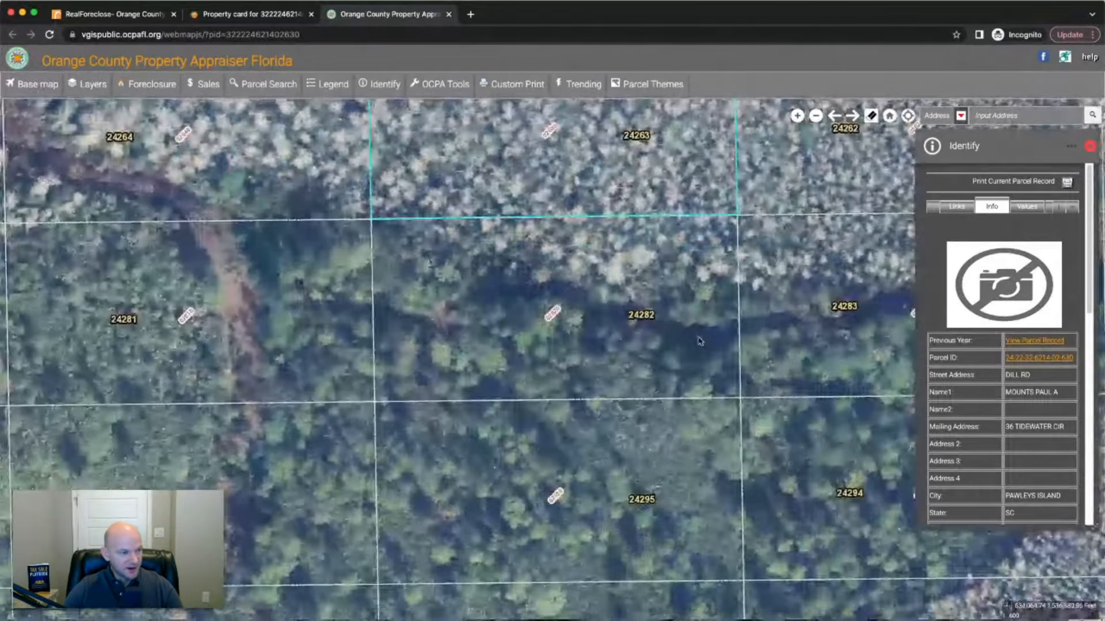
left_click_drag(536, 248, 541, 382)
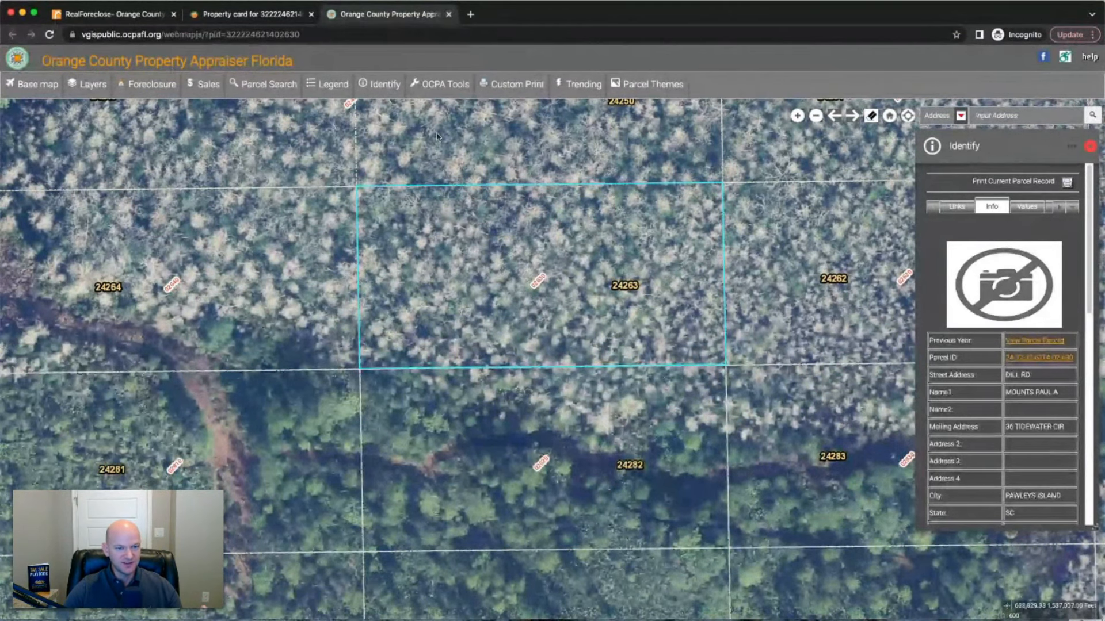
left_click(817, 117)
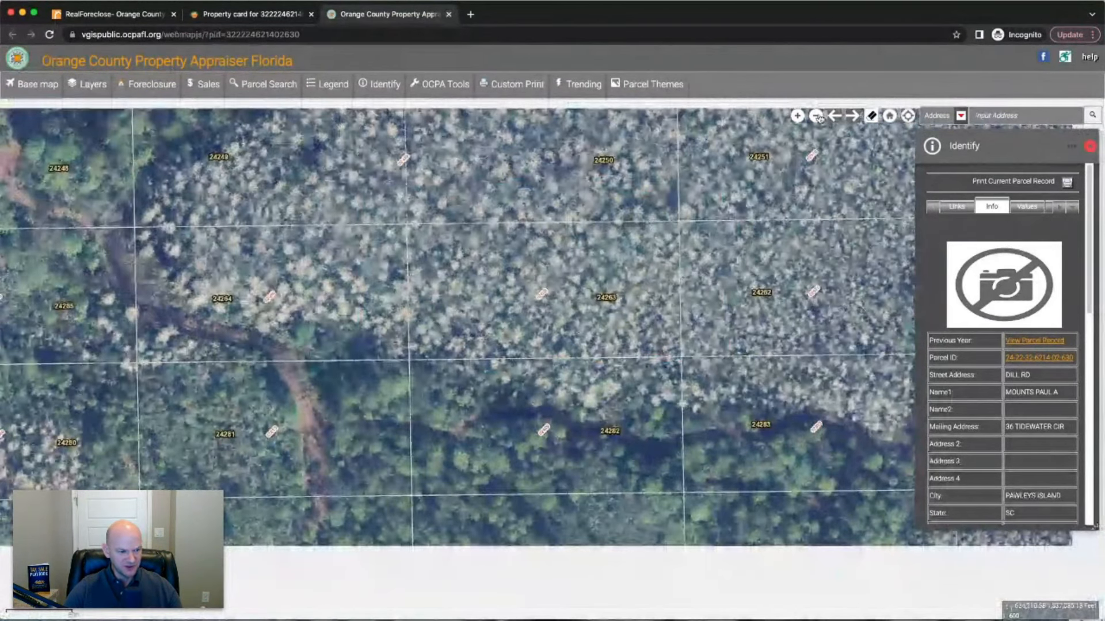
left_click(816, 116)
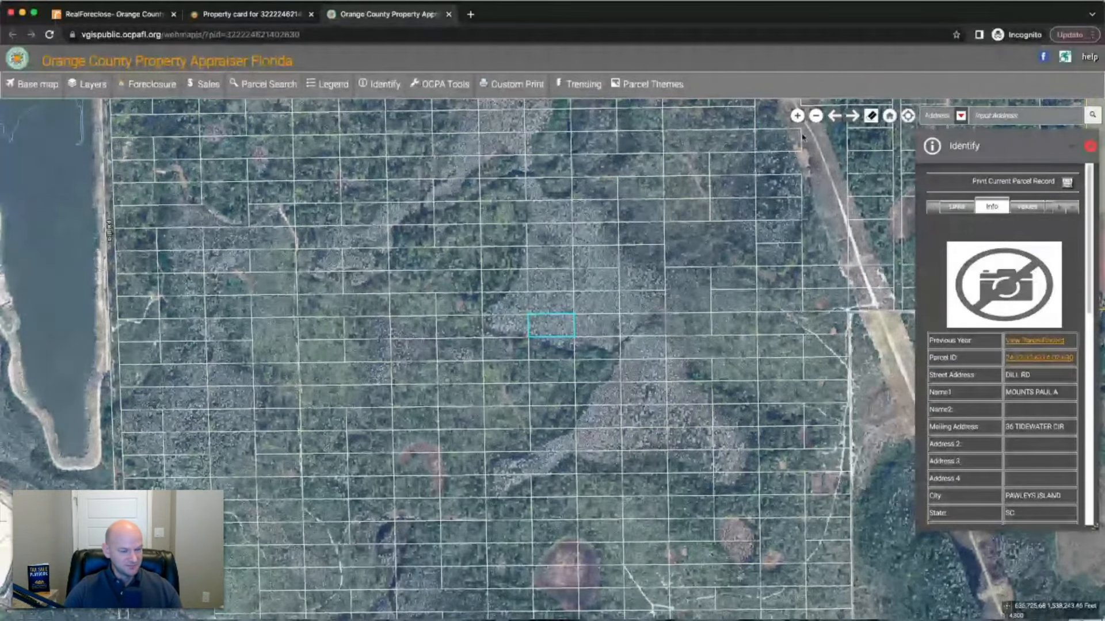
Examine the parcel's location within the lot grid, relative to the nearest main roads, communities and the county boundaries.
left_click(816, 116)
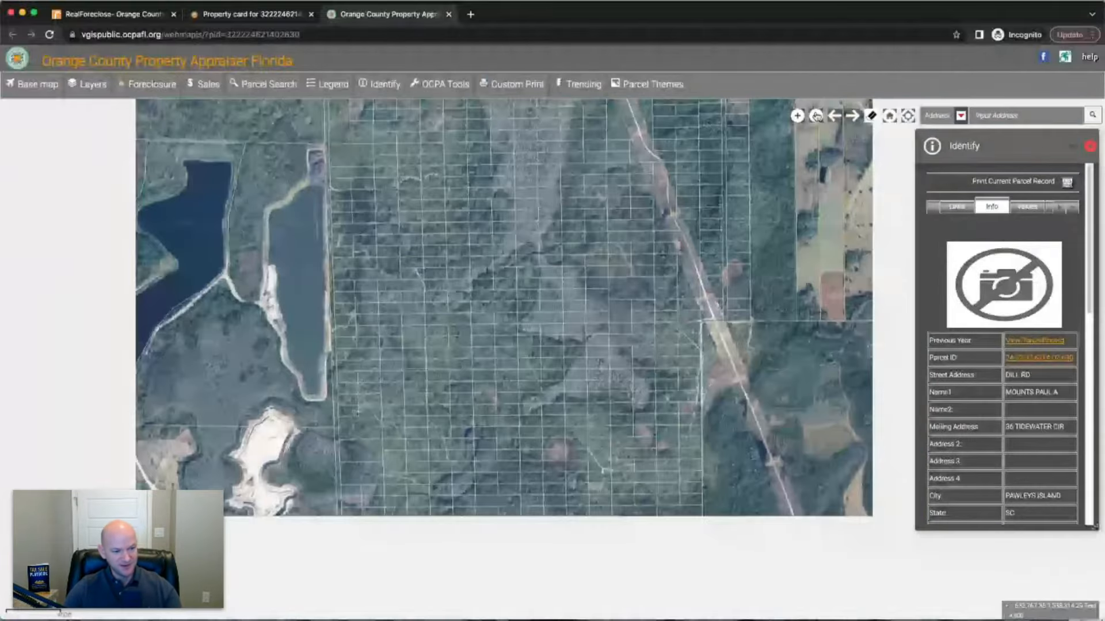
left_click(816, 116)
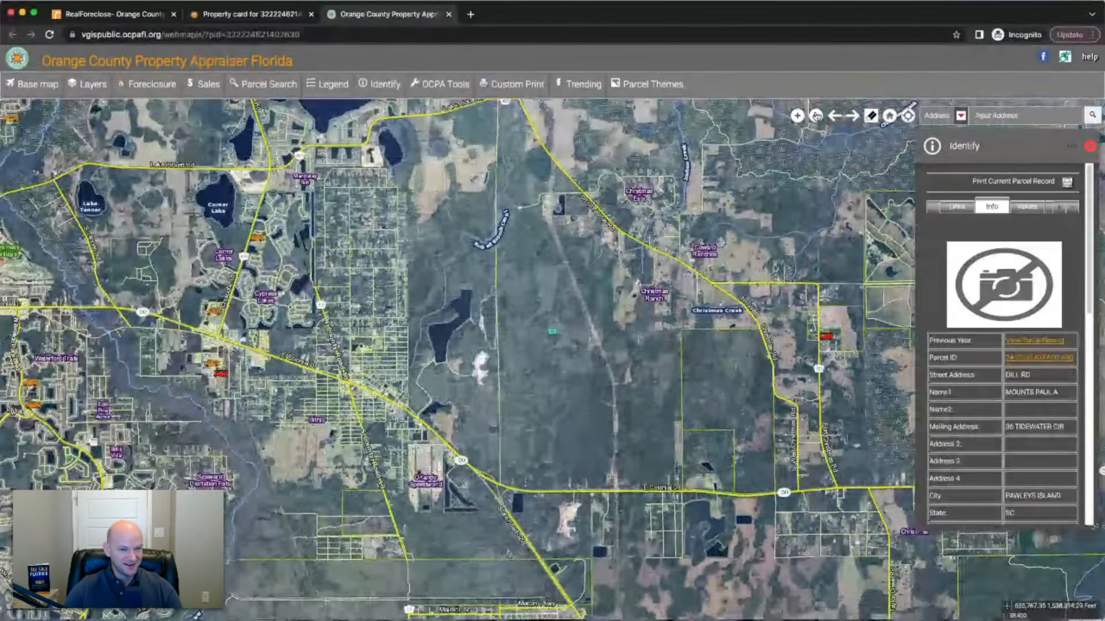
left_click(816, 116)
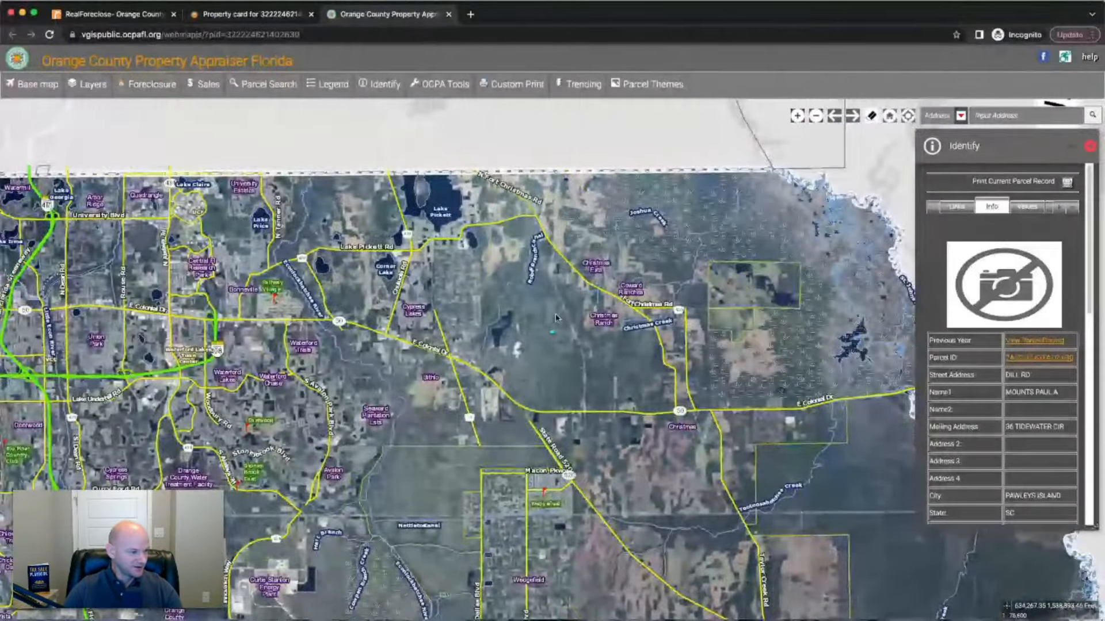
left_click(798, 116)
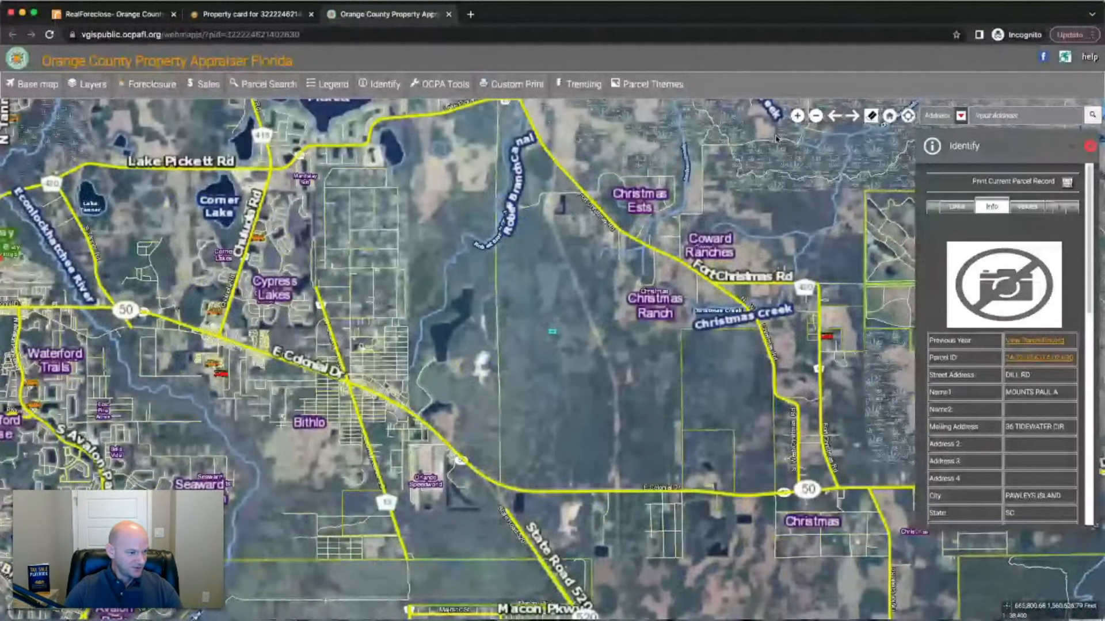
left_click(816, 116)
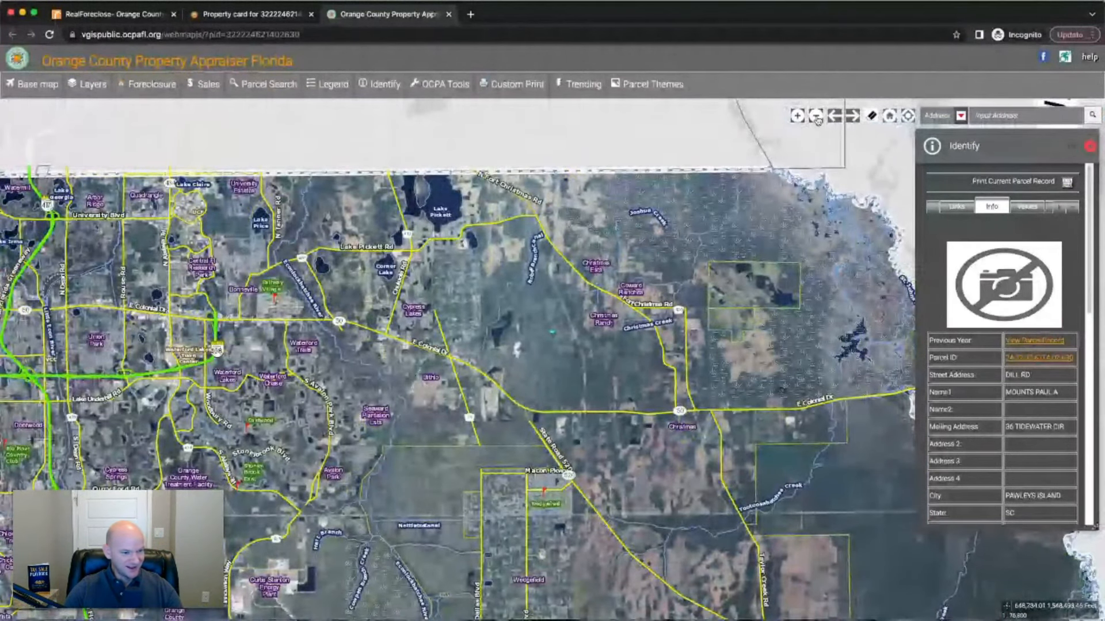
left_click(816, 116)
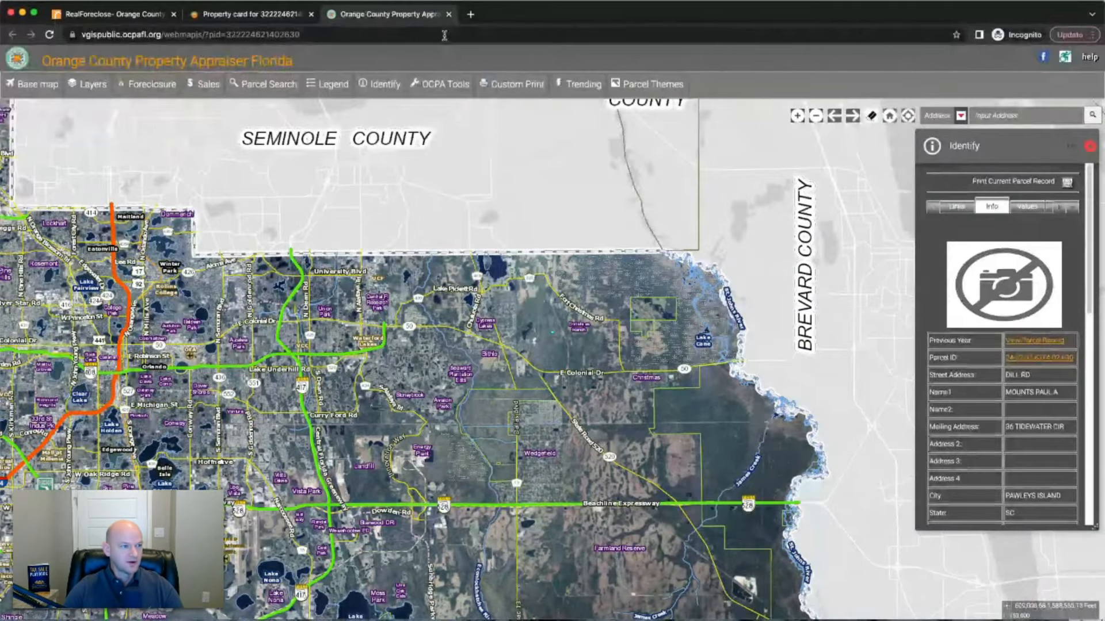
Close the map and property record for case 2022-17087, and return to the last sales on page 1 of the October 23, 2025 auction list.
key("super+w")
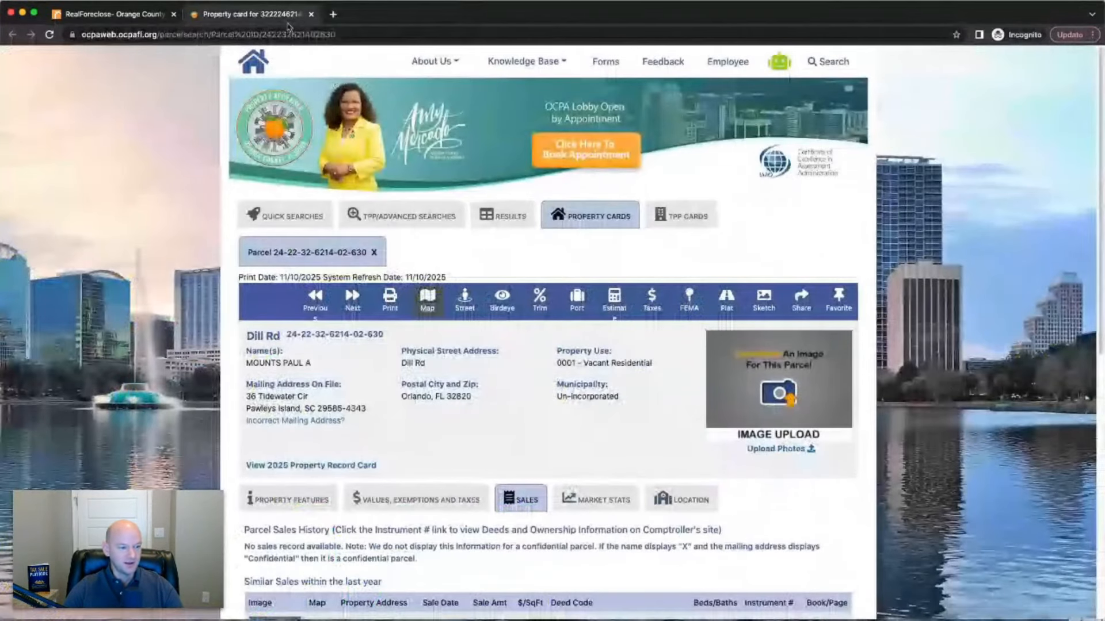
left_click(311, 15)
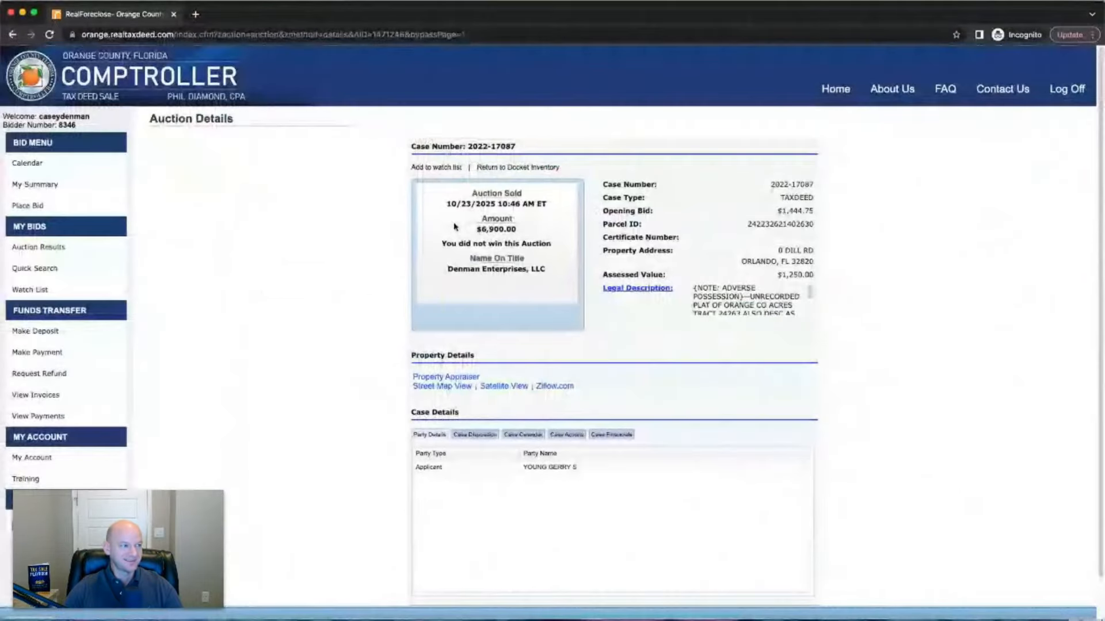
left_click(12, 34)
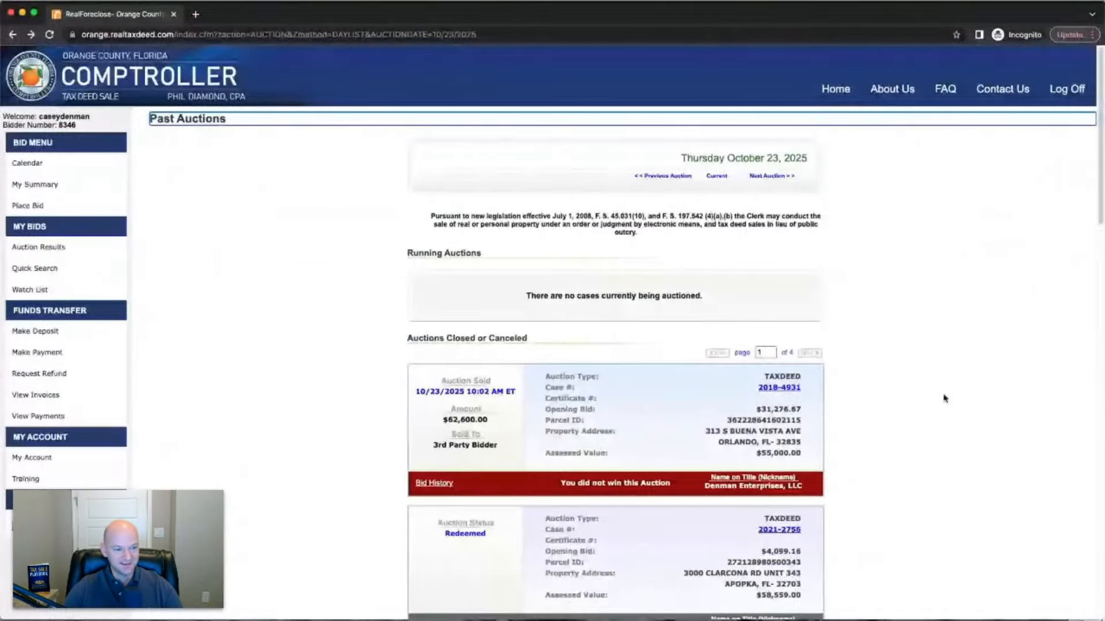
scroll(943, 398, "down", 20)
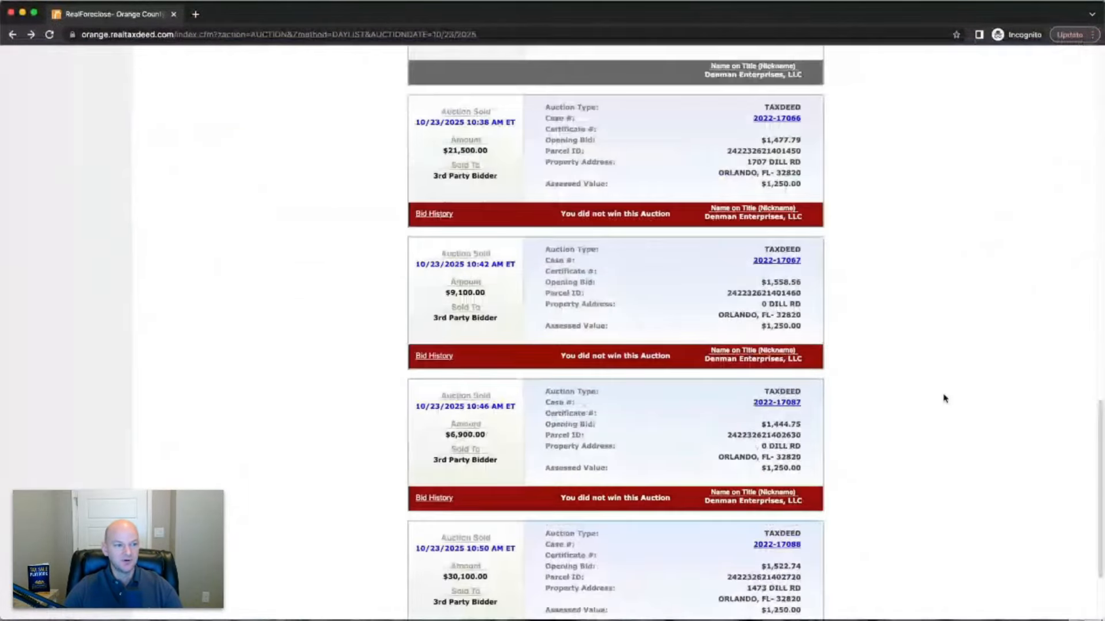
scroll(944, 398, "down", 2)
scroll(944, 398, "down", 1)
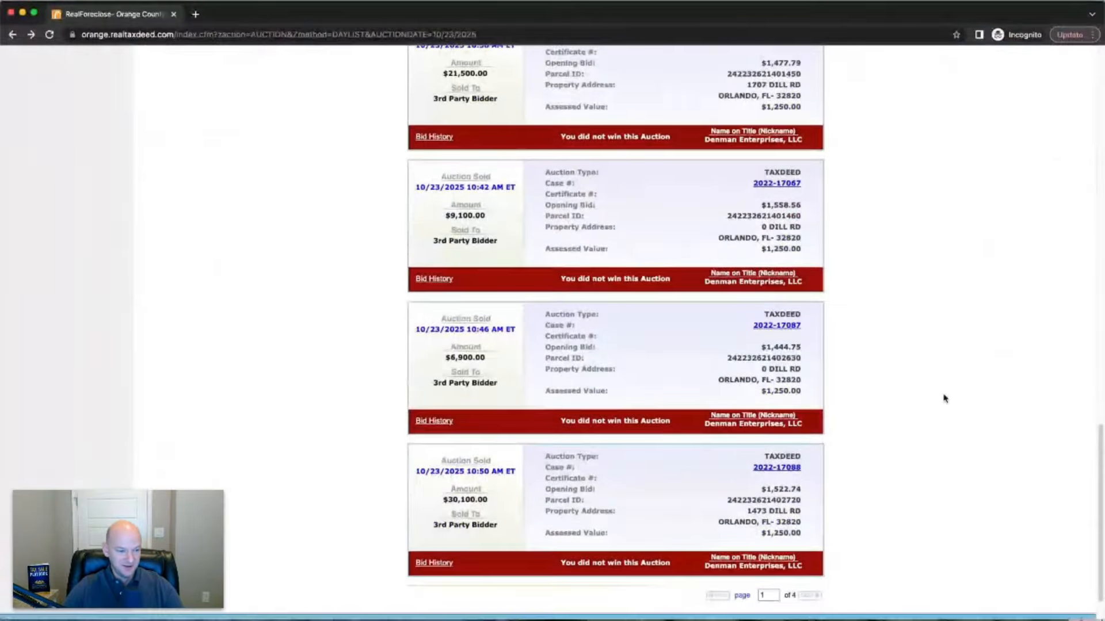
scroll(944, 399, "down", 1)
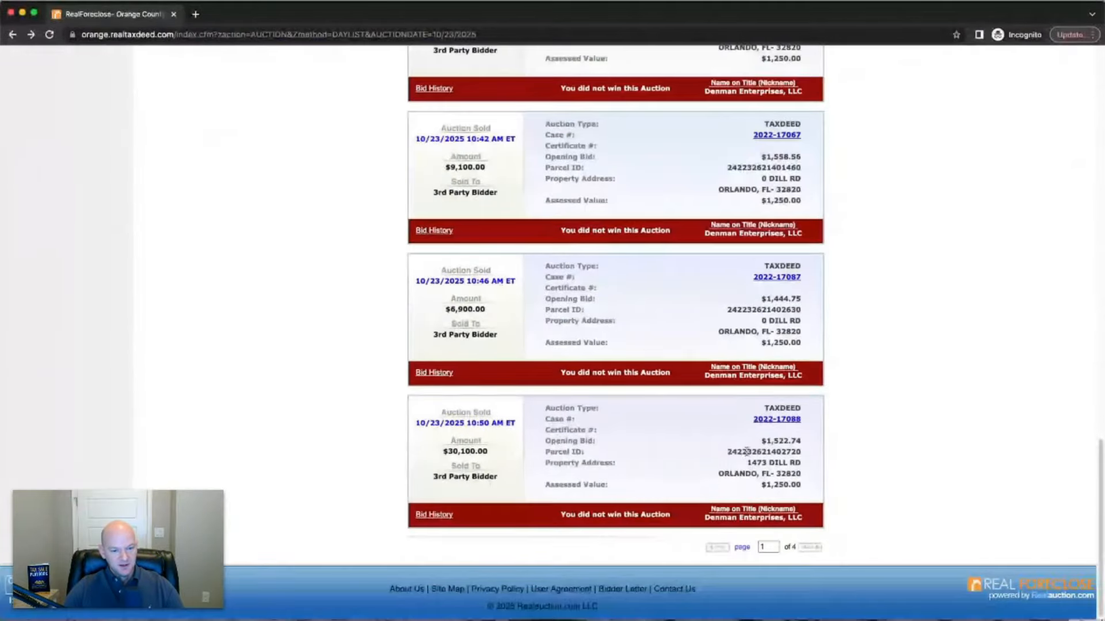
Open the case 2022-17088 auction details in a separate tab, leaving the original tab on the auction calendar.
right_click(784, 420)
left_click(817, 428)
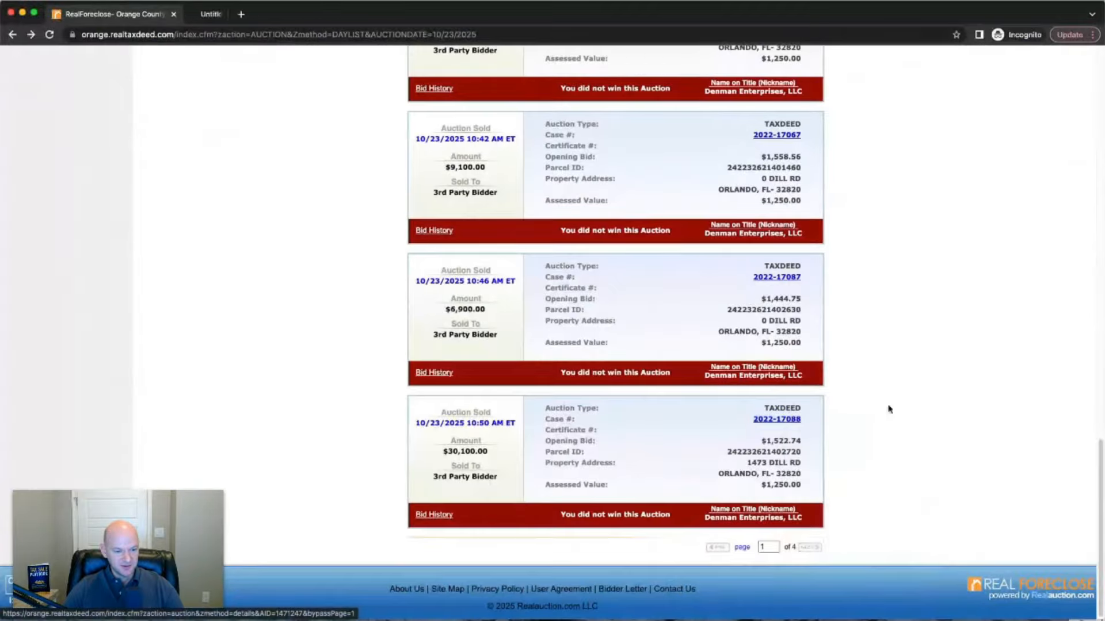
left_click(813, 549)
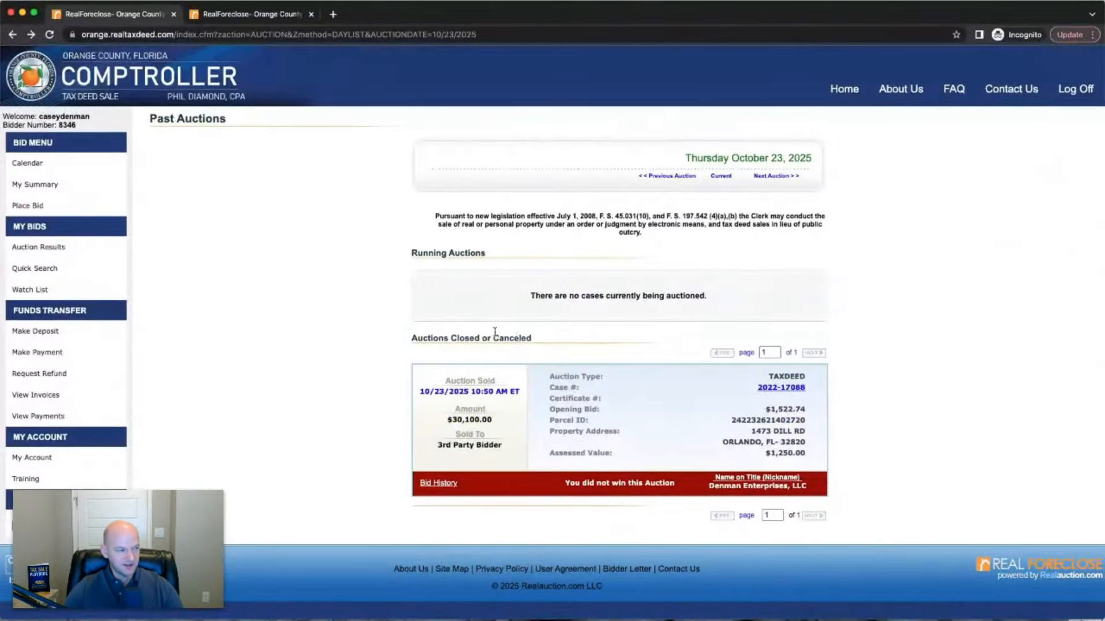
left_click(29, 166)
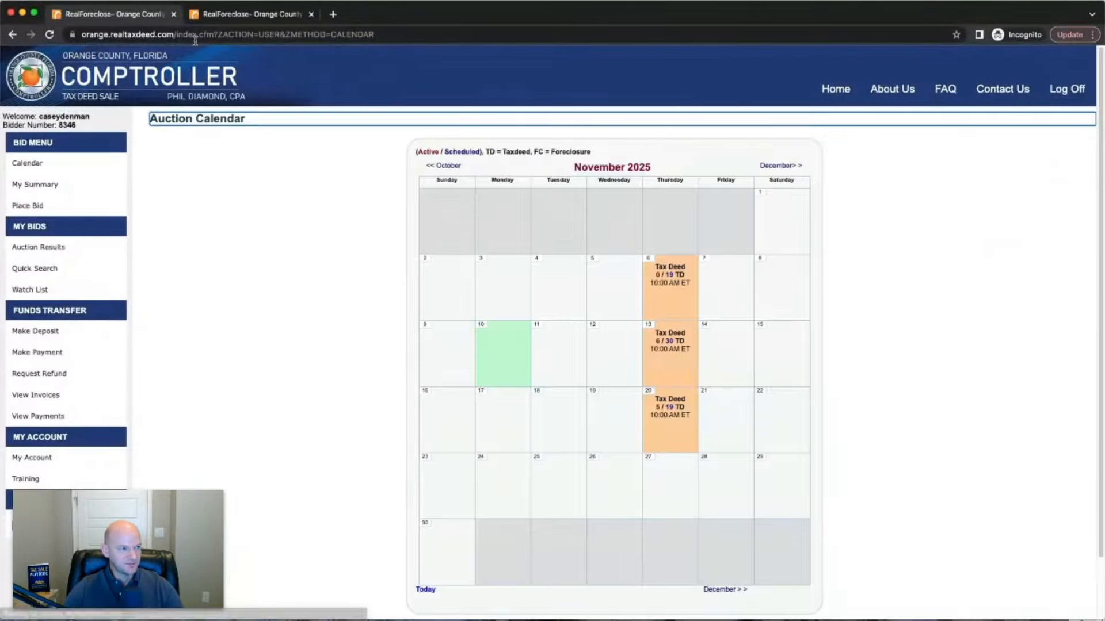
left_click(230, 14)
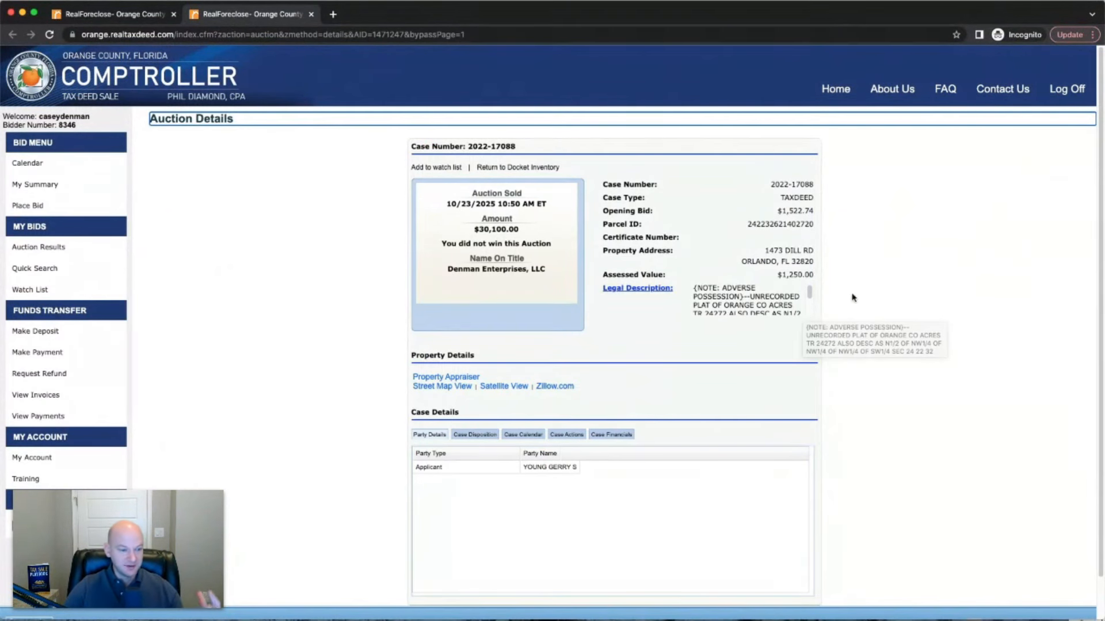
left_click(892, 280)
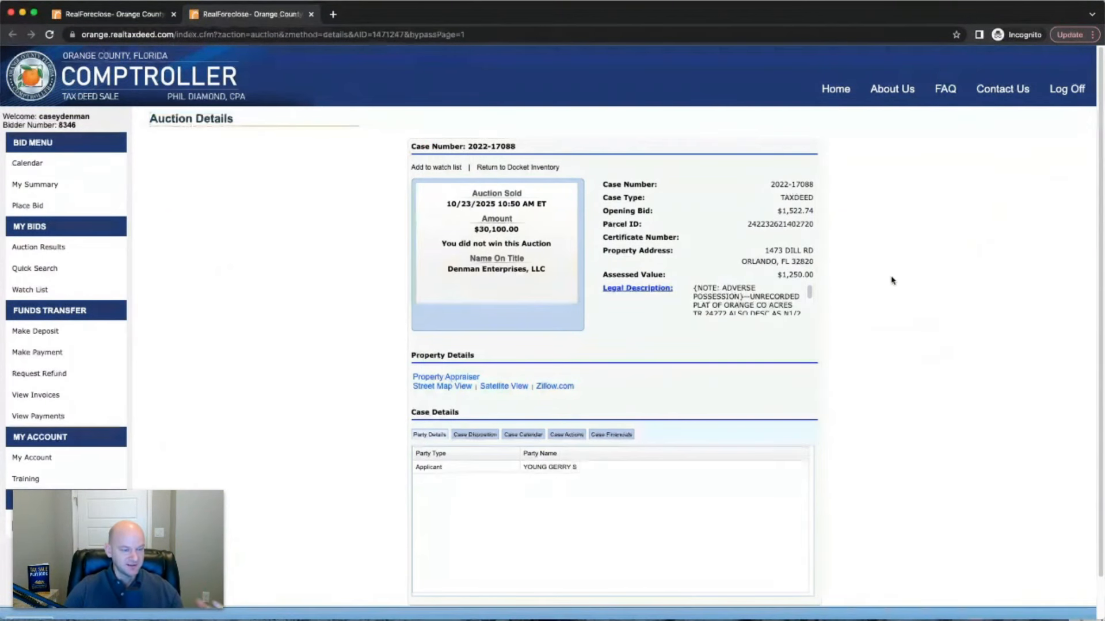
Open the property appraiser record for case 2022-17088 and review its value history.
left_click(463, 379)
left_click(645, 180)
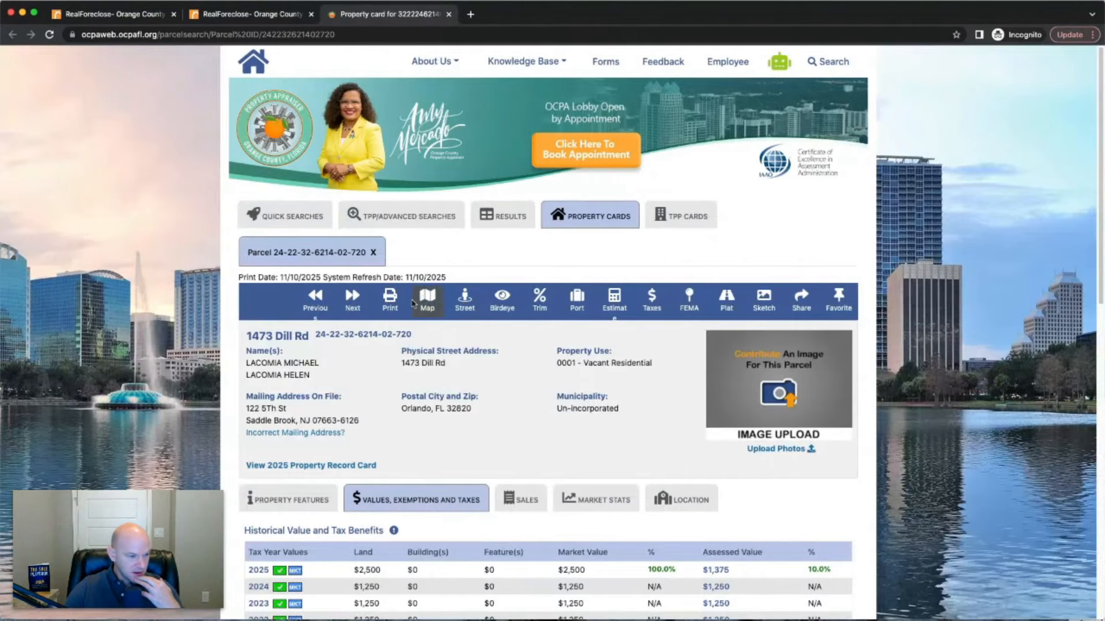
scroll(546, 402, "down", 5)
scroll(547, 402, "up", 3)
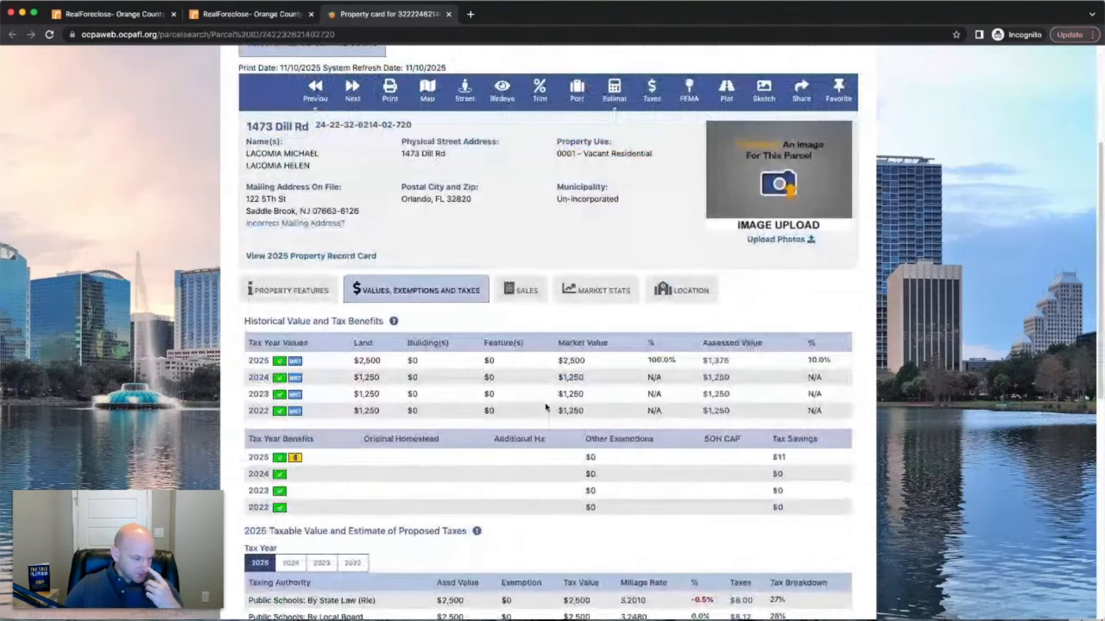
left_click(427, 179)
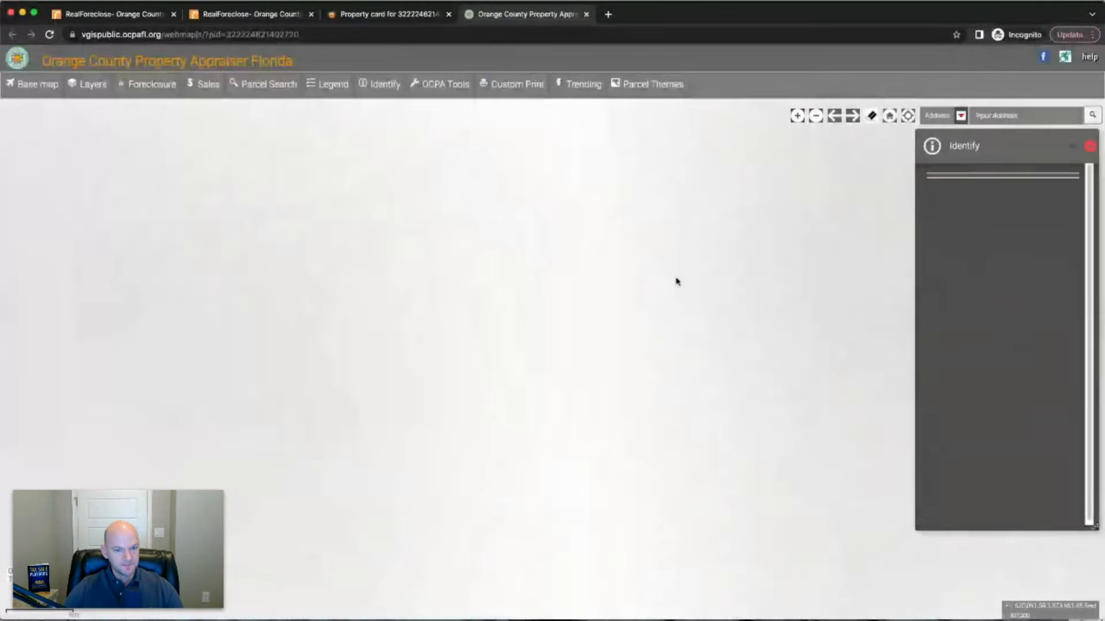
left_click(36, 86)
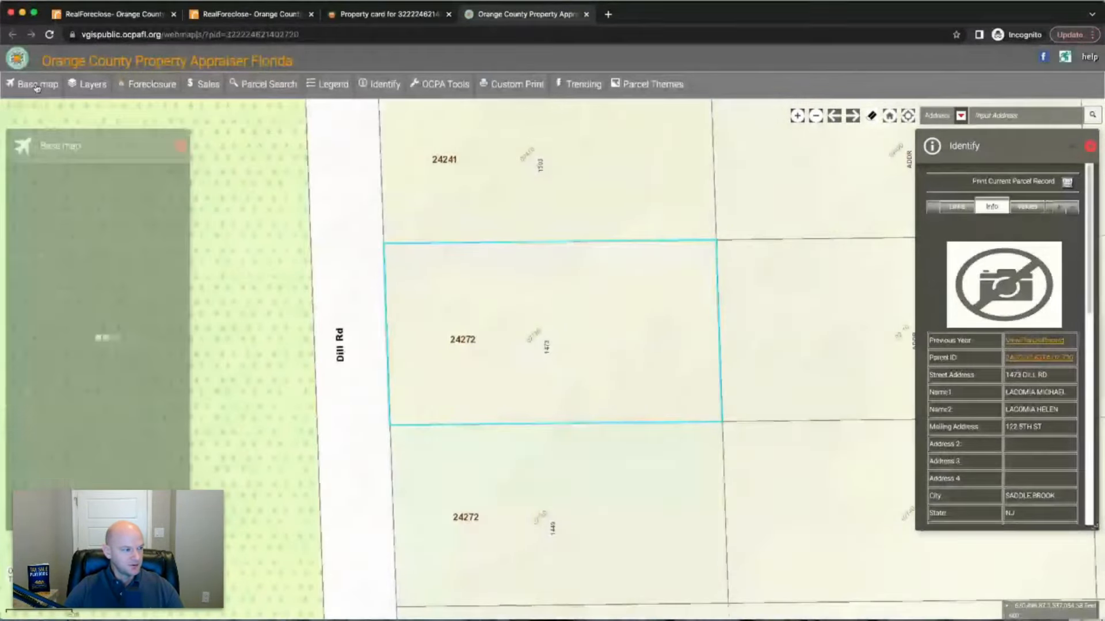
left_click(23, 197)
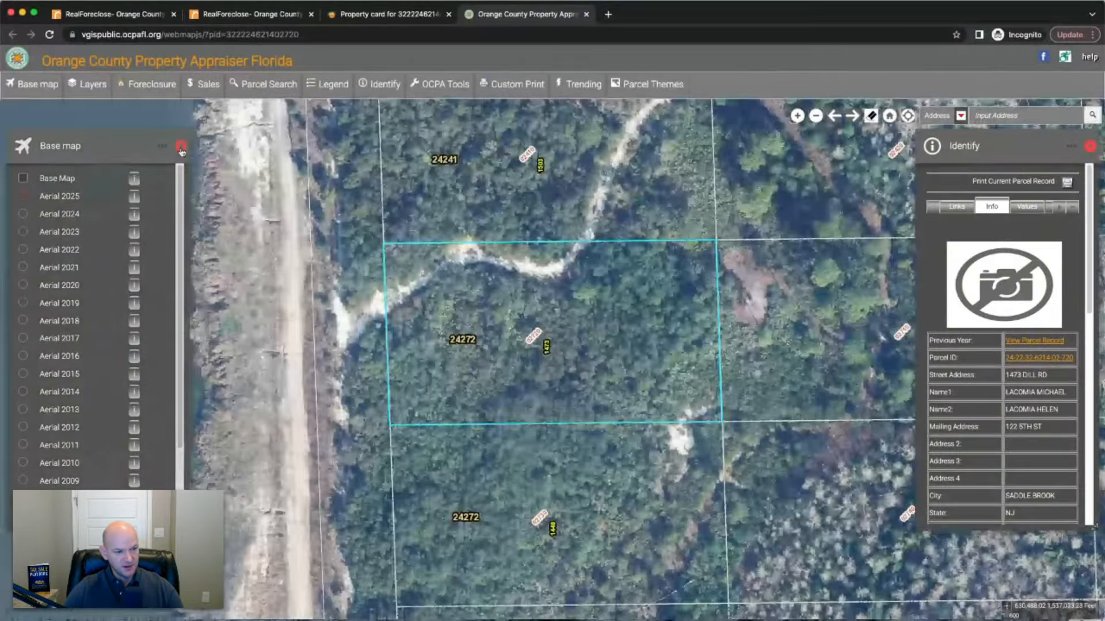
left_click(182, 148)
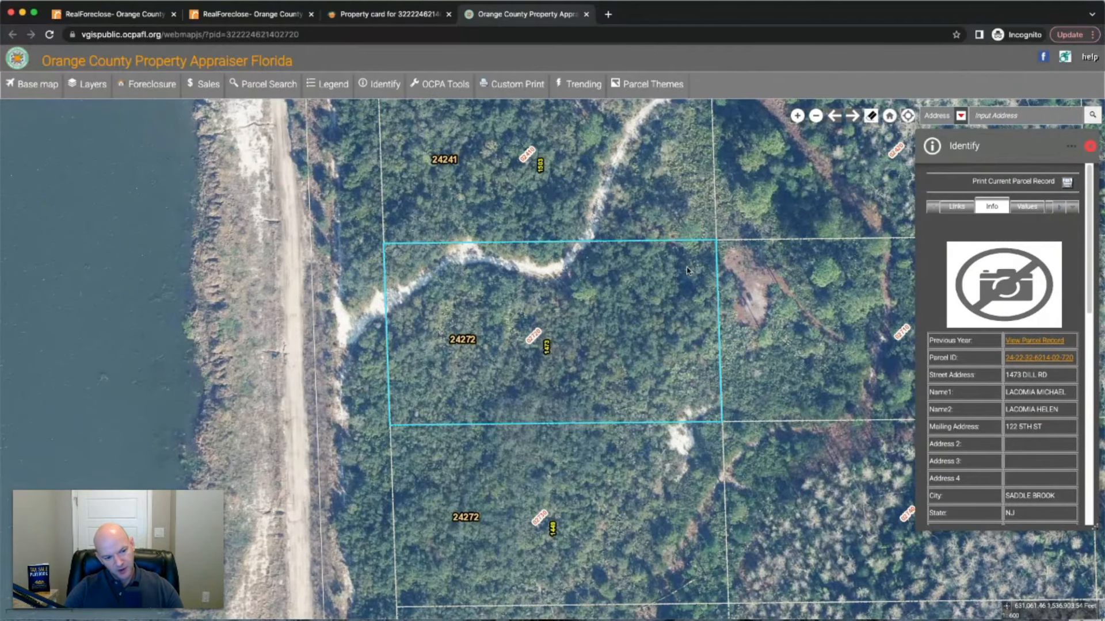
Zoom out from the case 2022-17088 parcel on the aerial map and examine the surrounding lots, trails and Dill Rd for access.
scroll(673, 303, "down", 3)
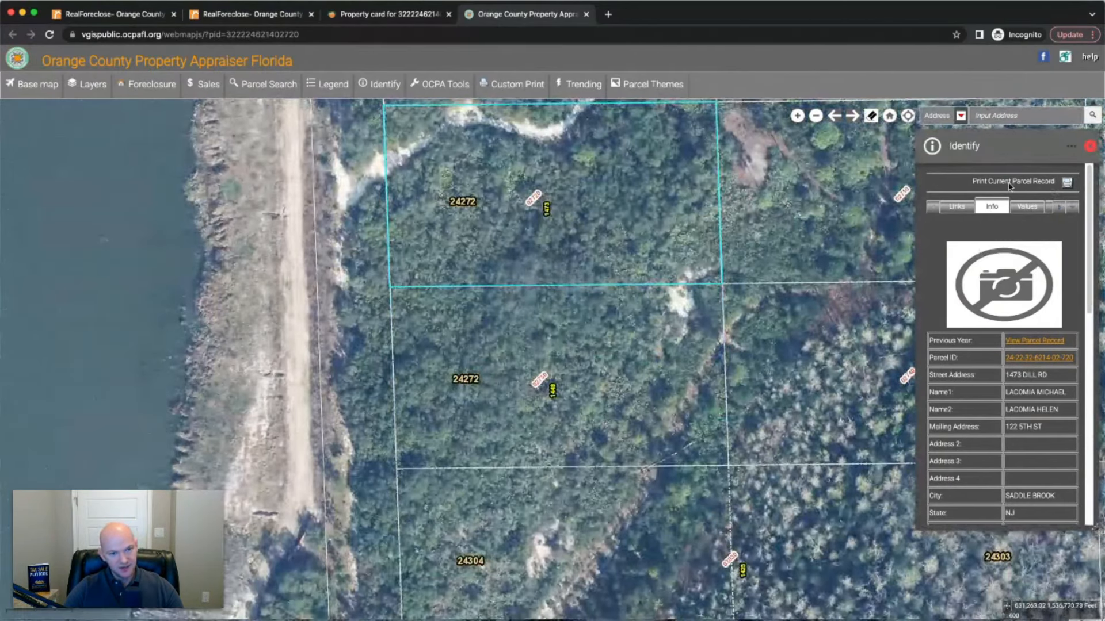
left_click(815, 116)
left_click(815, 115)
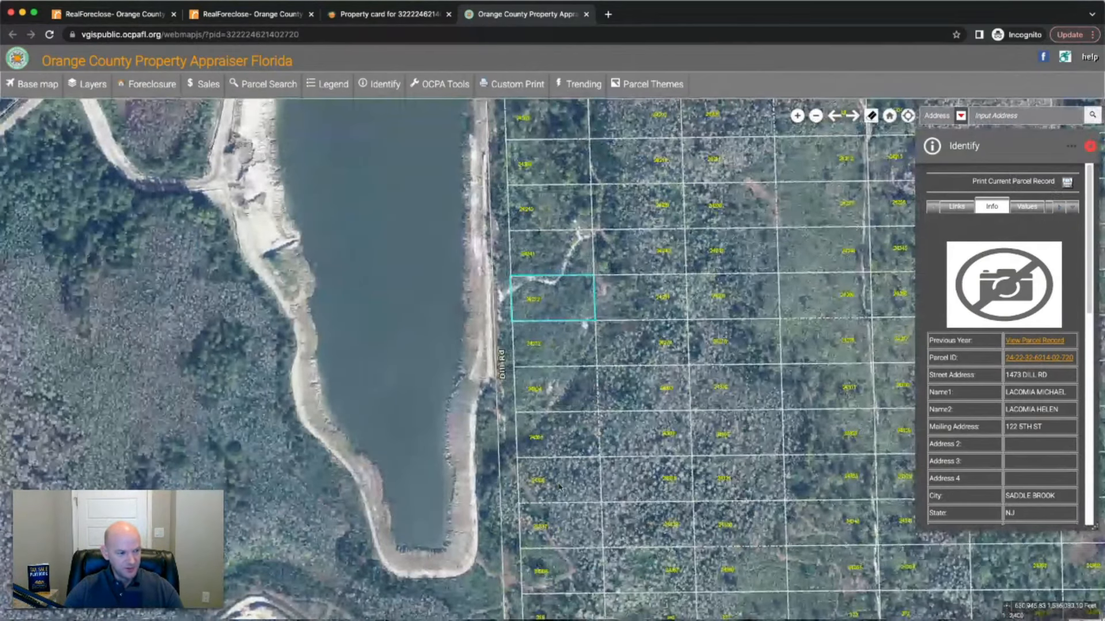
left_click(815, 115)
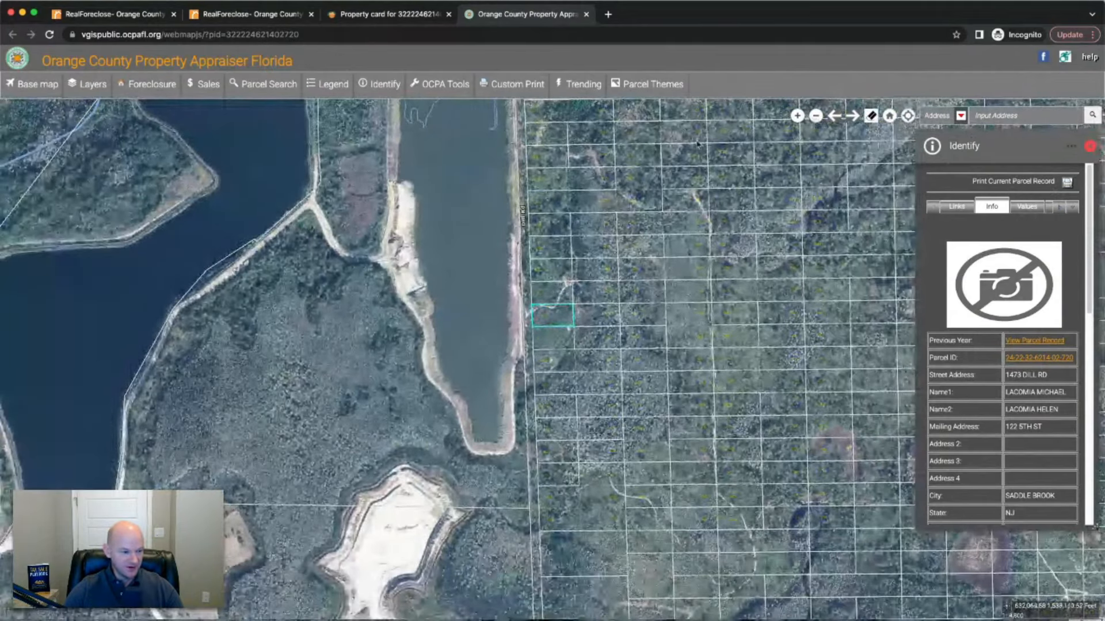
left_click_drag(627, 228, 626, 458)
mouse_move(627, 305)
left_mouse_down()
mouse_move(628, 482)
mouse_move(630, 314)
left_mouse_up()
left_click_drag(638, 485, 638, 397)
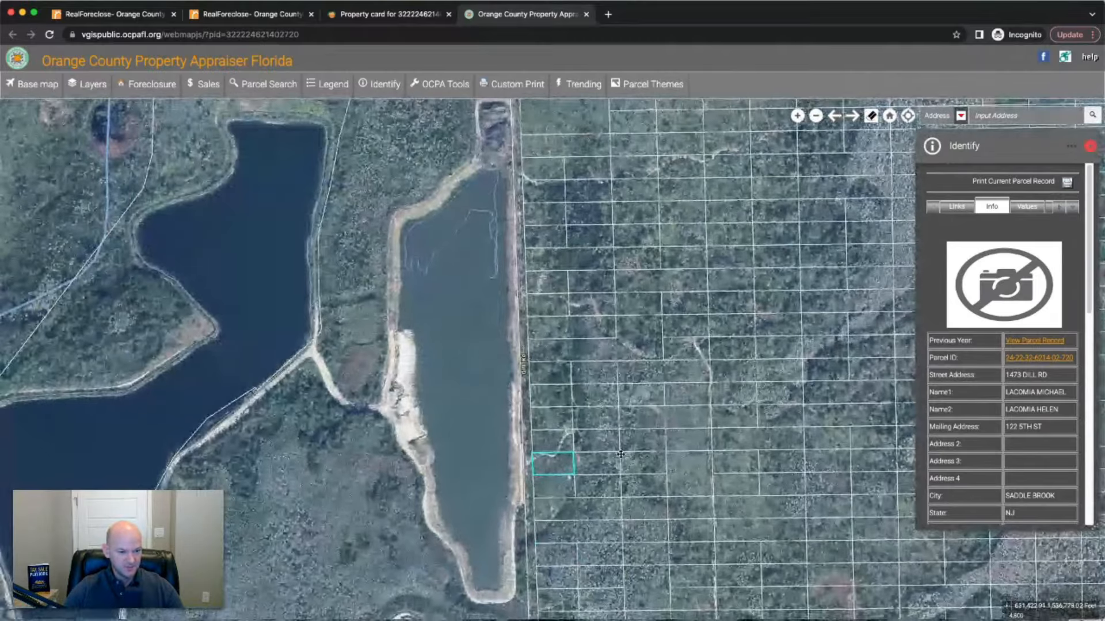
left_click_drag(639, 478, 443, 288)
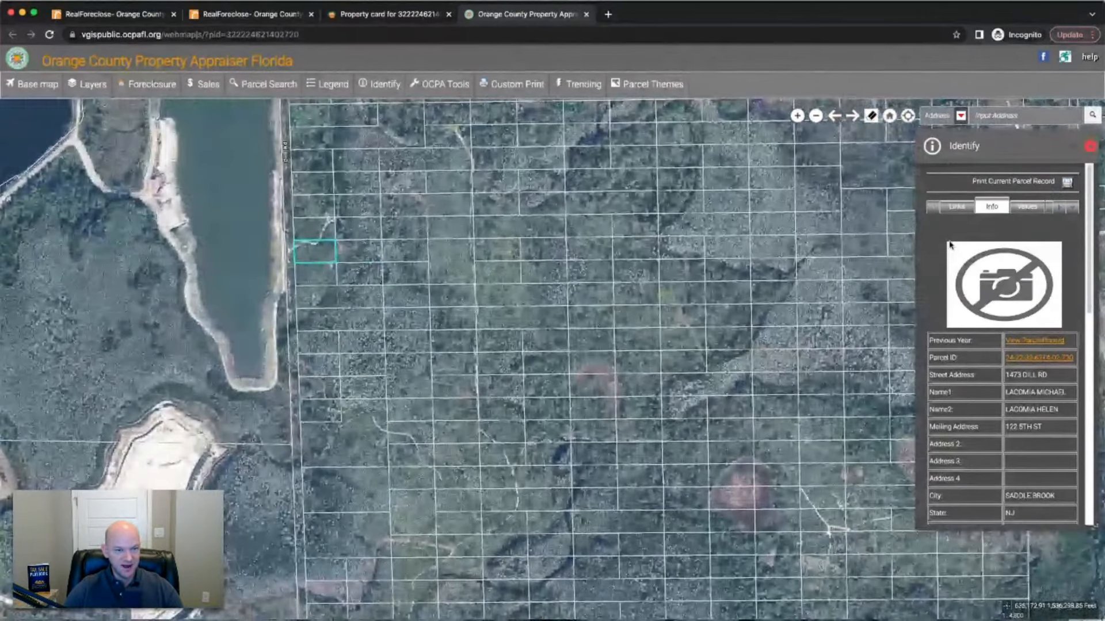
Examine the wider area around the case 2022-17088 parcel, including the lakes, neighbouring developments and nearest major roads.
left_click(815, 117)
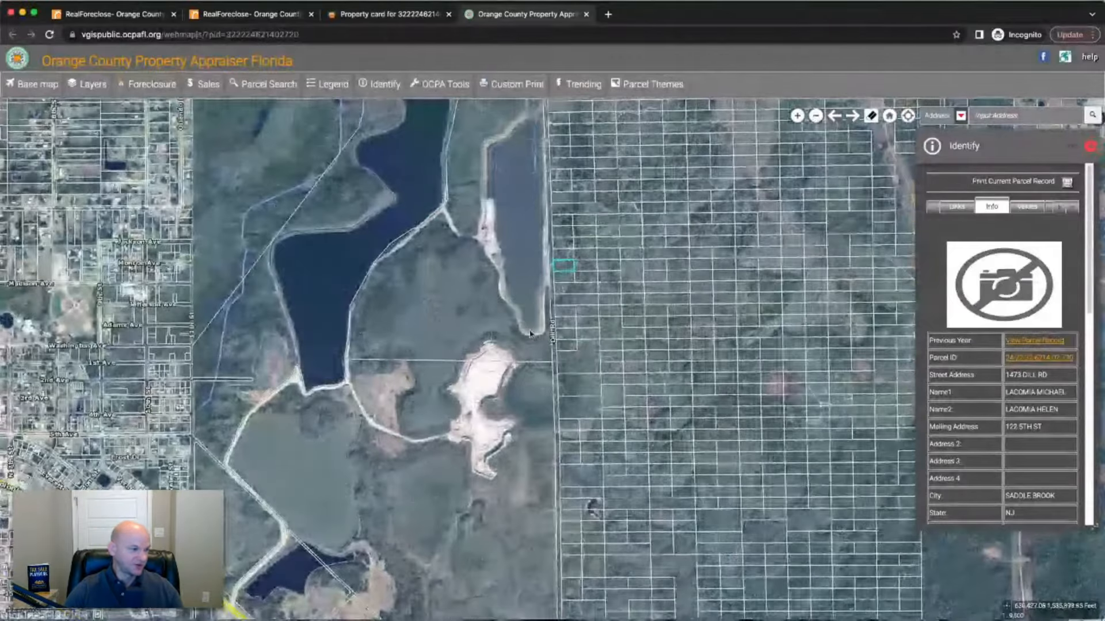
left_click_drag(400, 360, 530, 334)
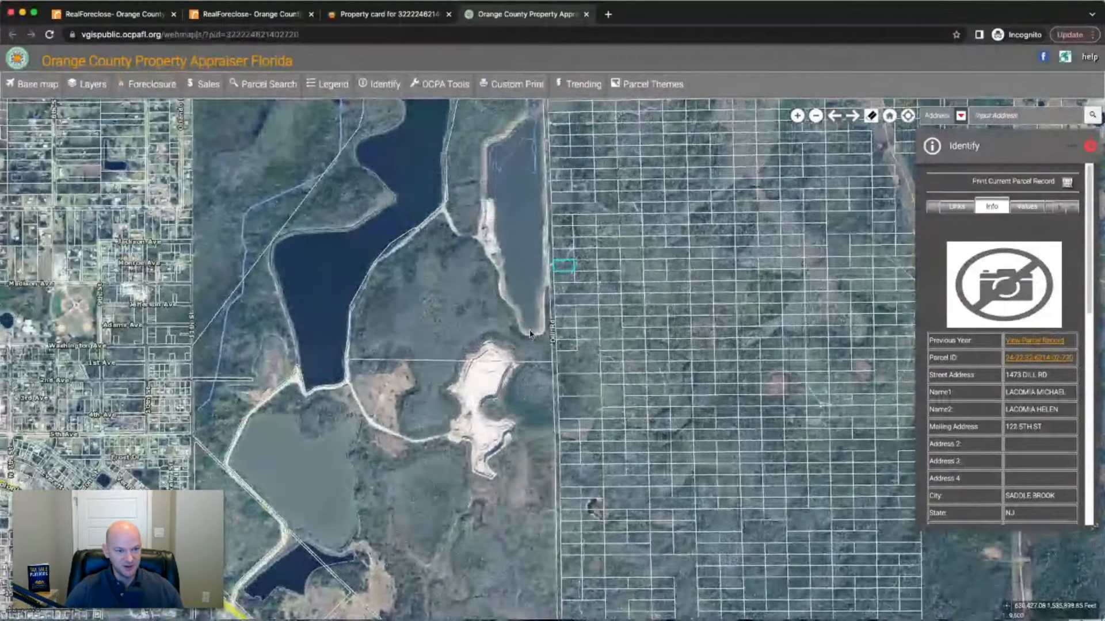
scroll(529, 333, "down", 1)
left_click(816, 116)
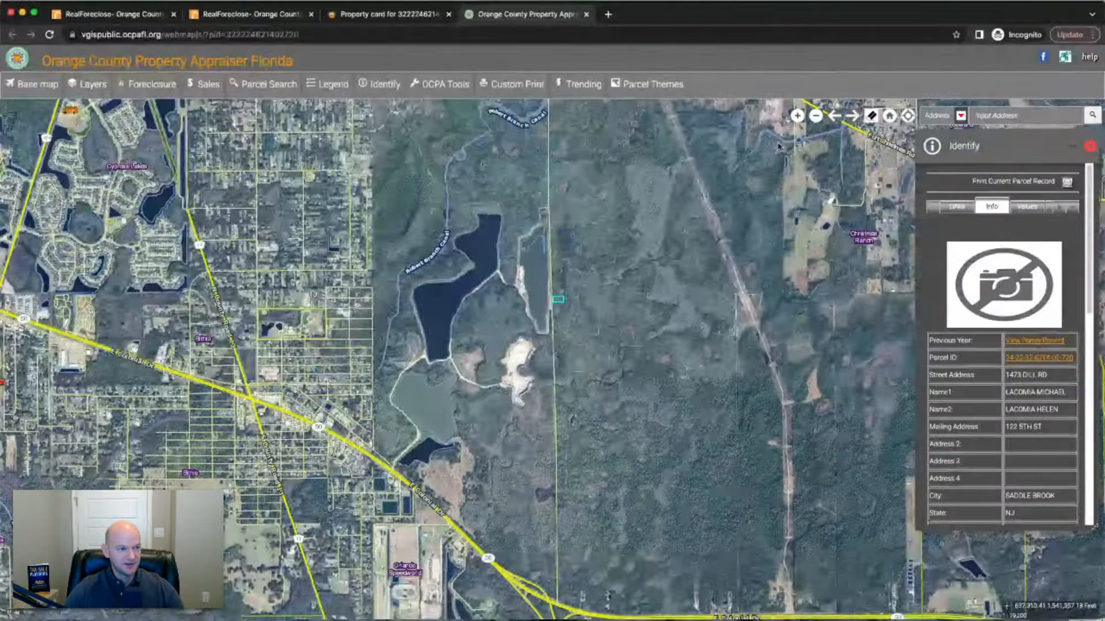
left_click(438, 84)
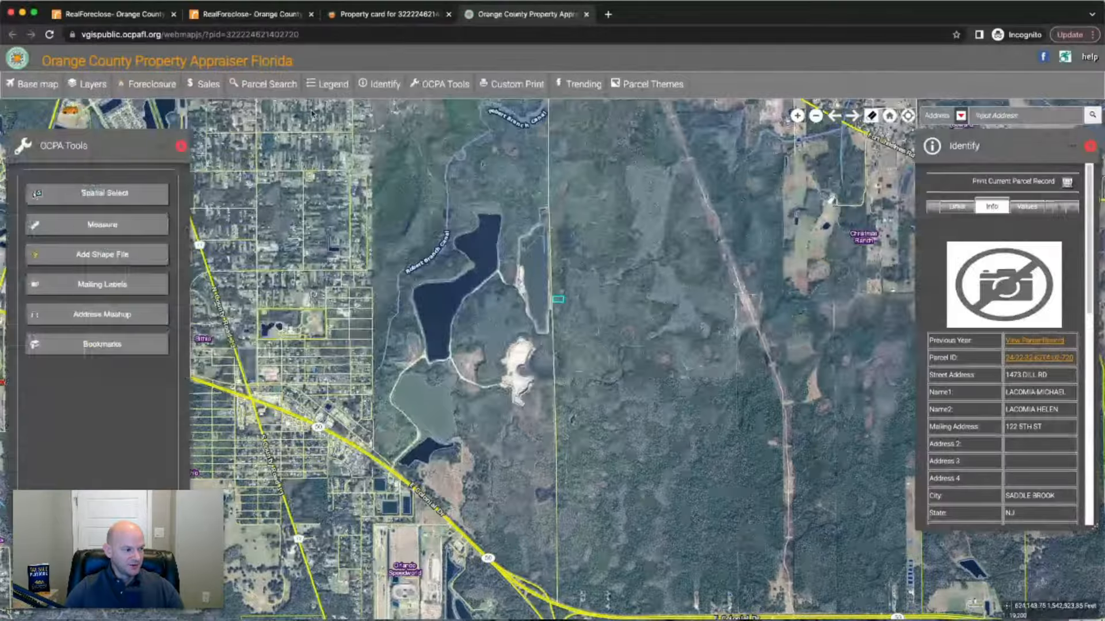
left_click(182, 147)
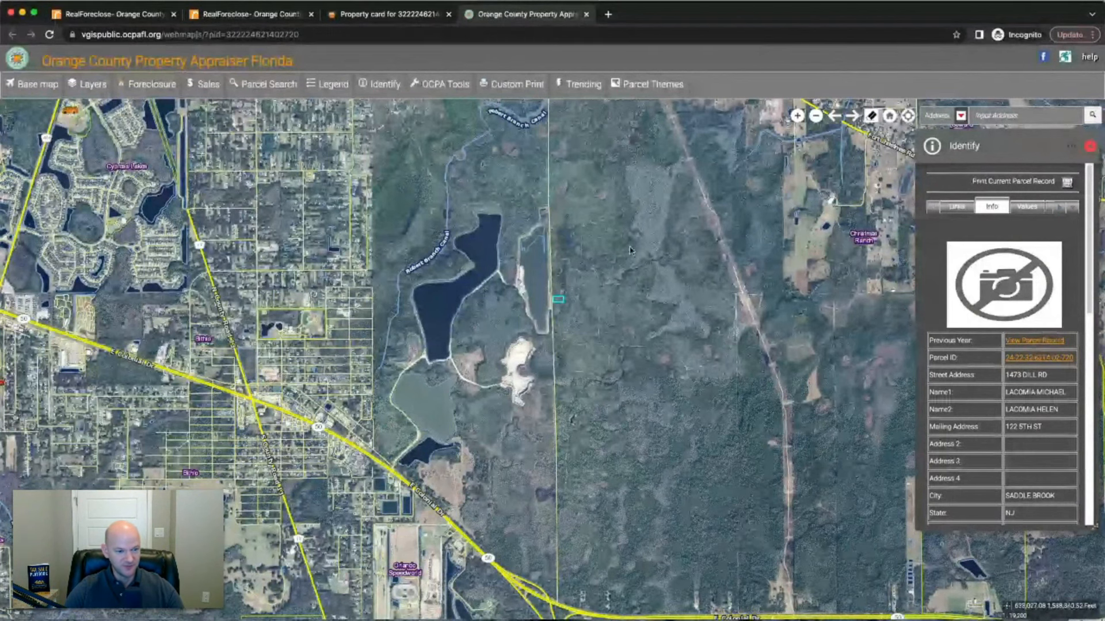
scroll(626, 257, "up", 2)
scroll(626, 257, "up", 1)
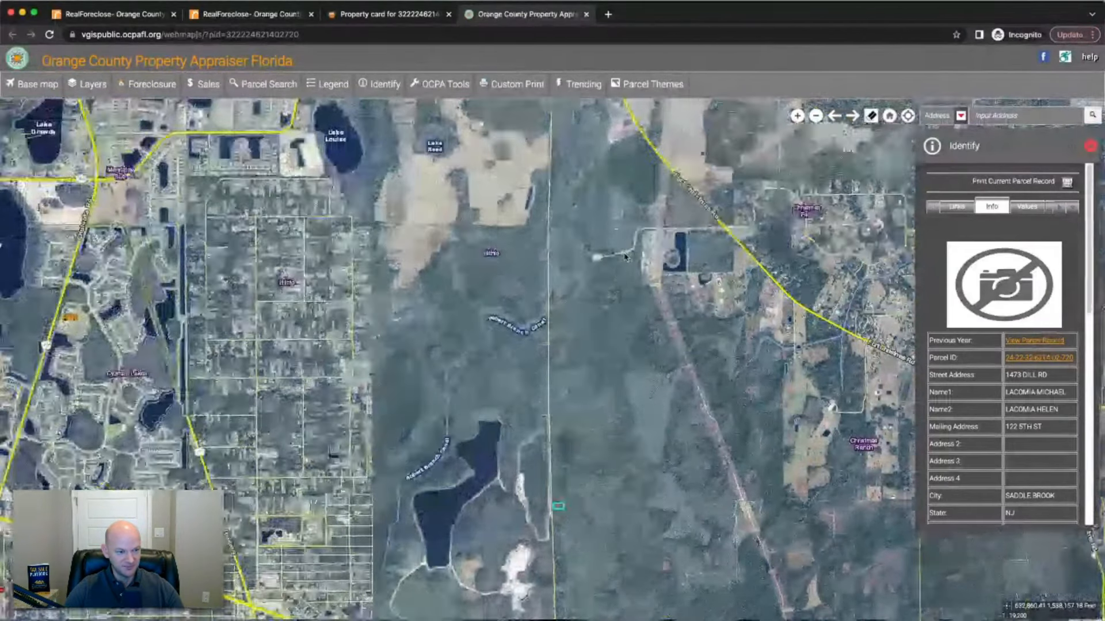
scroll(626, 258, "down", 2)
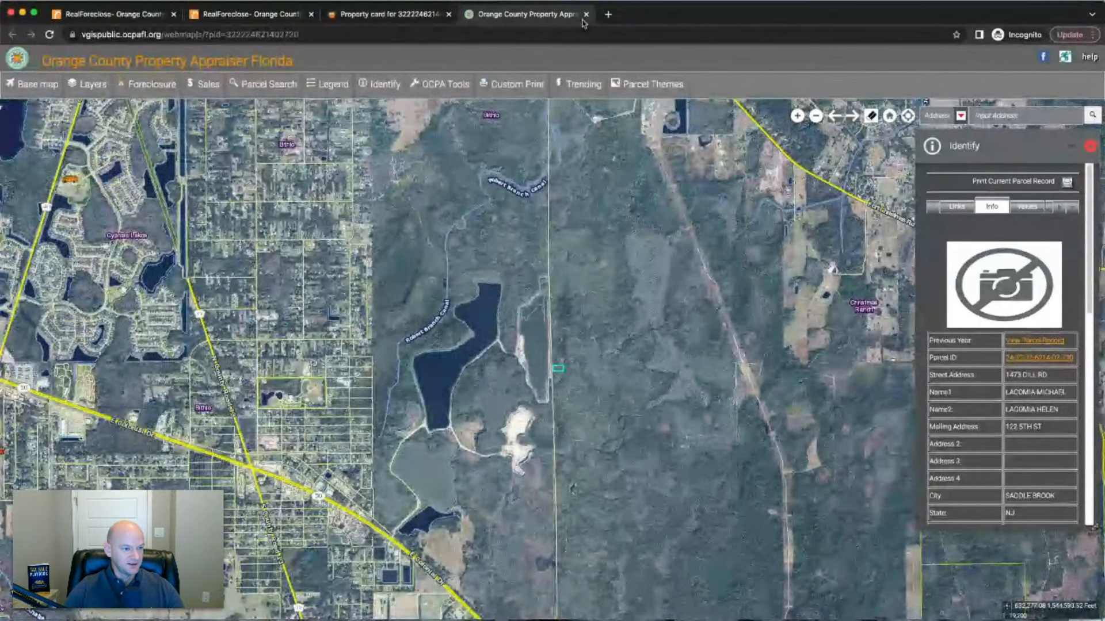
Close the map and property record for case 2022-17088, and review the sold amount in its auction details.
left_click(586, 14)
key("super+w")
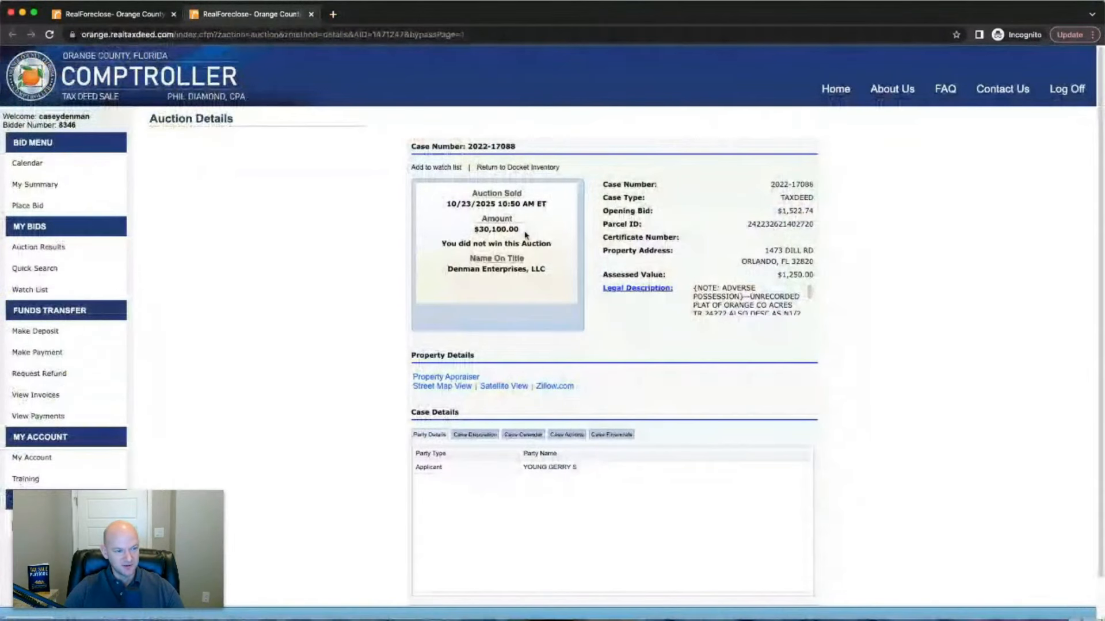
left_click_drag(515, 232, 477, 230)
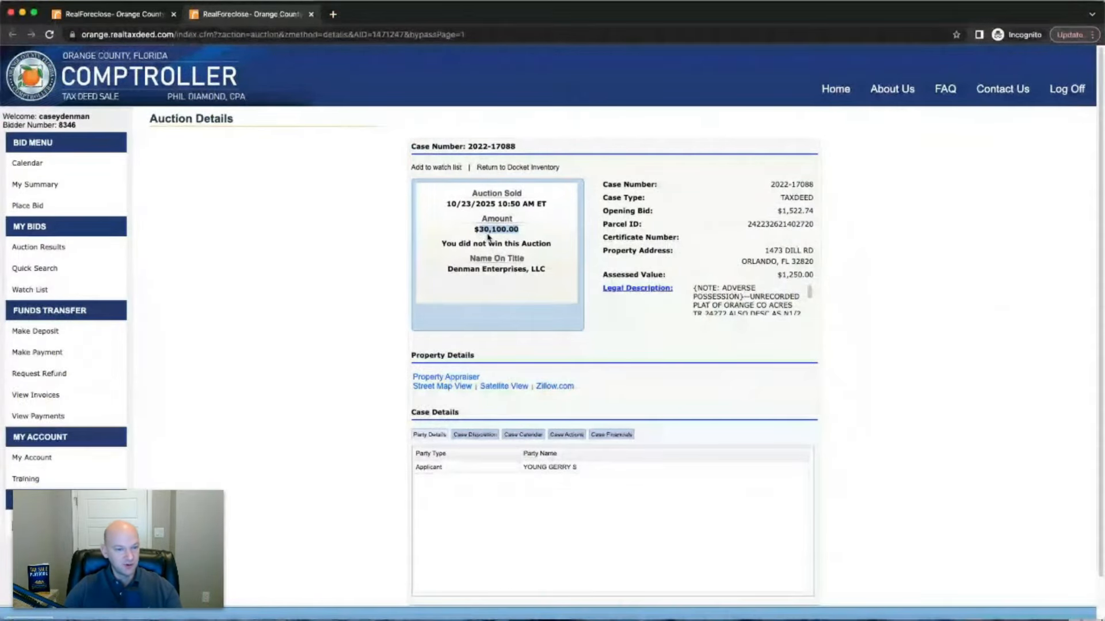
left_click(494, 236)
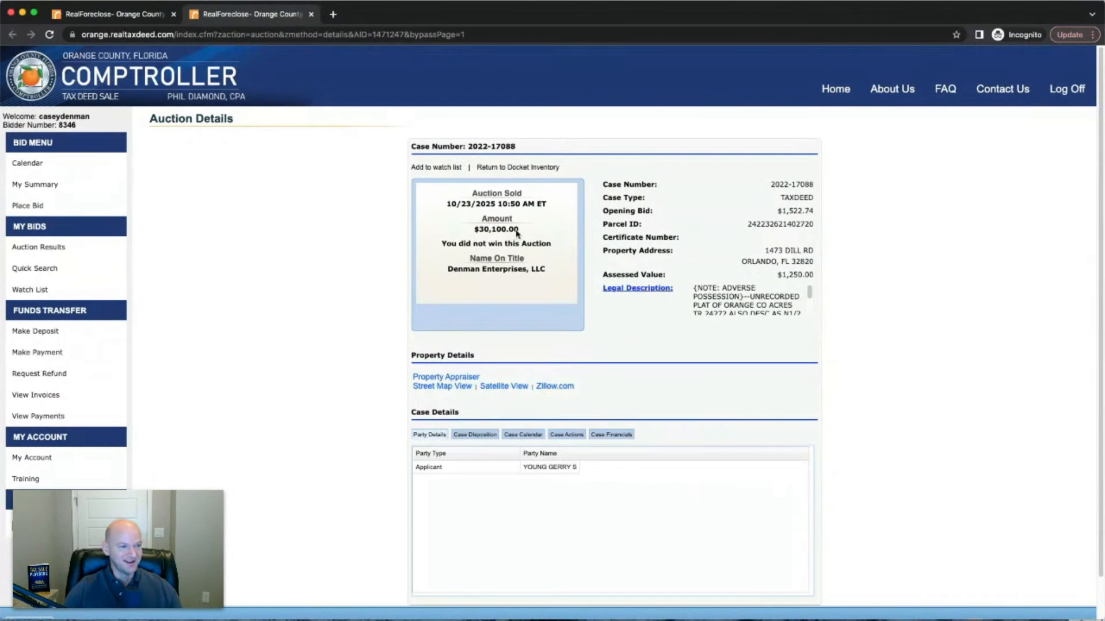
left_click_drag(524, 234, 483, 235)
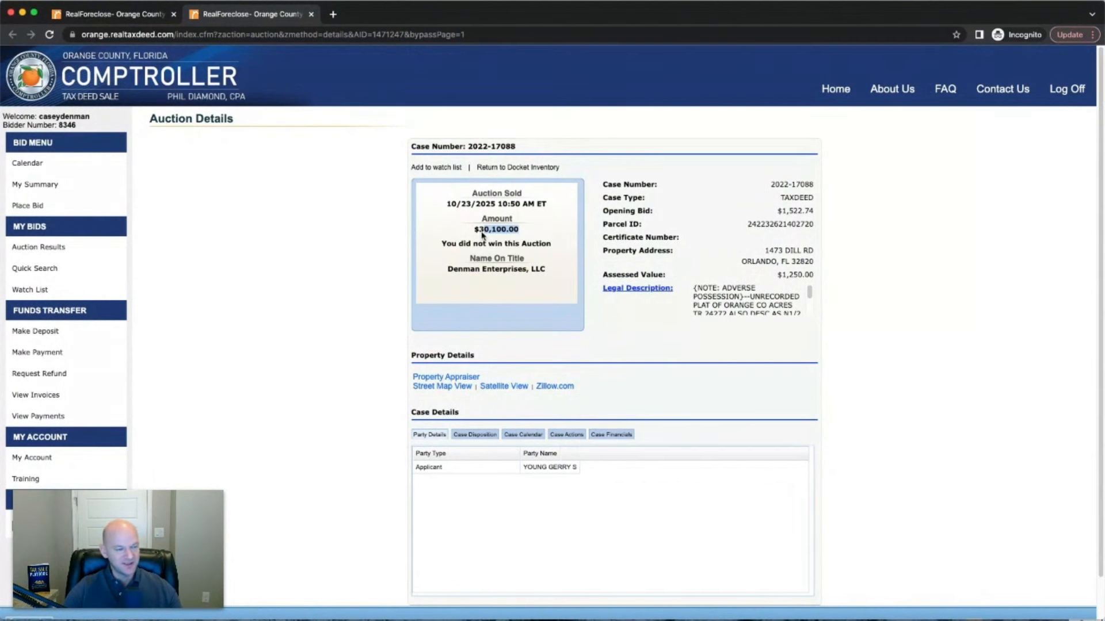
left_click(483, 235)
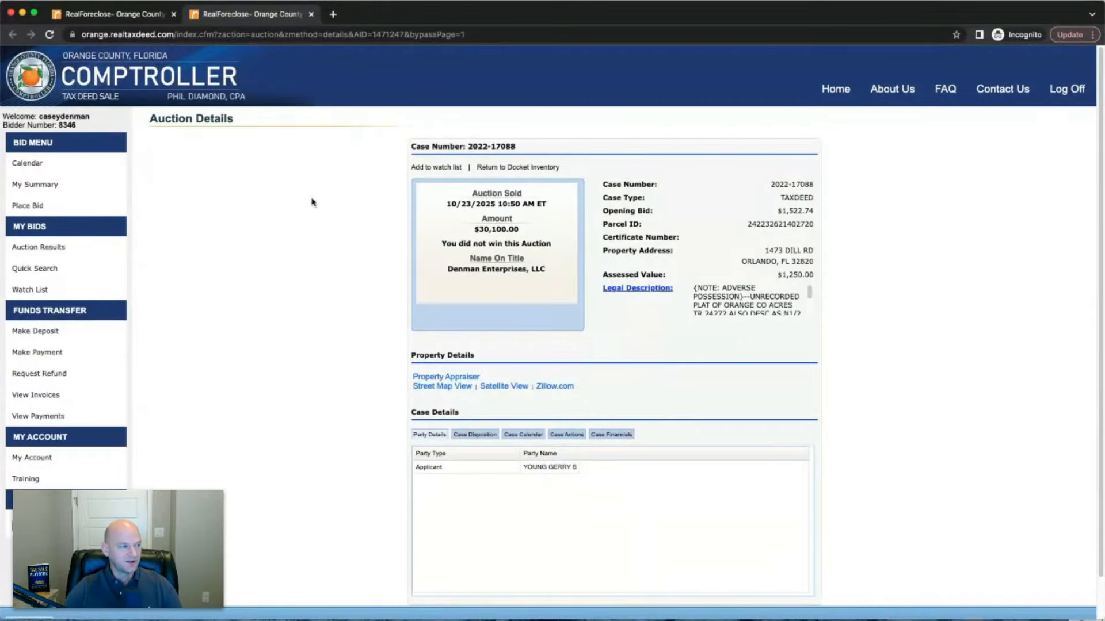
Close the case 2022-17088 auction details and reopen the October 23, 2025 auction list, going to the end of page 1.
left_click(311, 14)
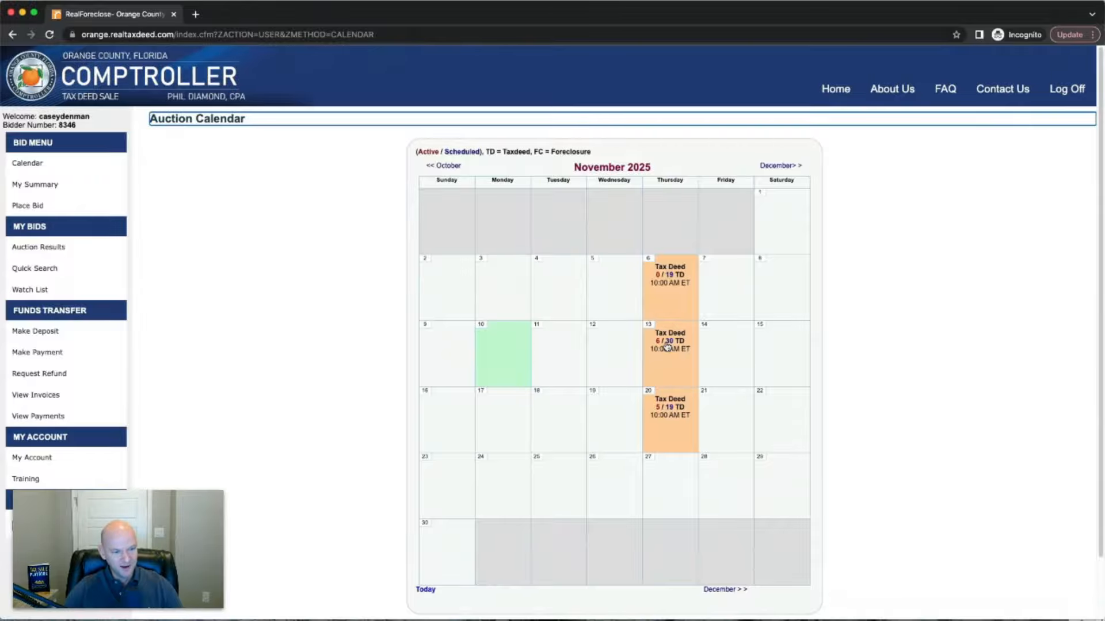
left_click(444, 167)
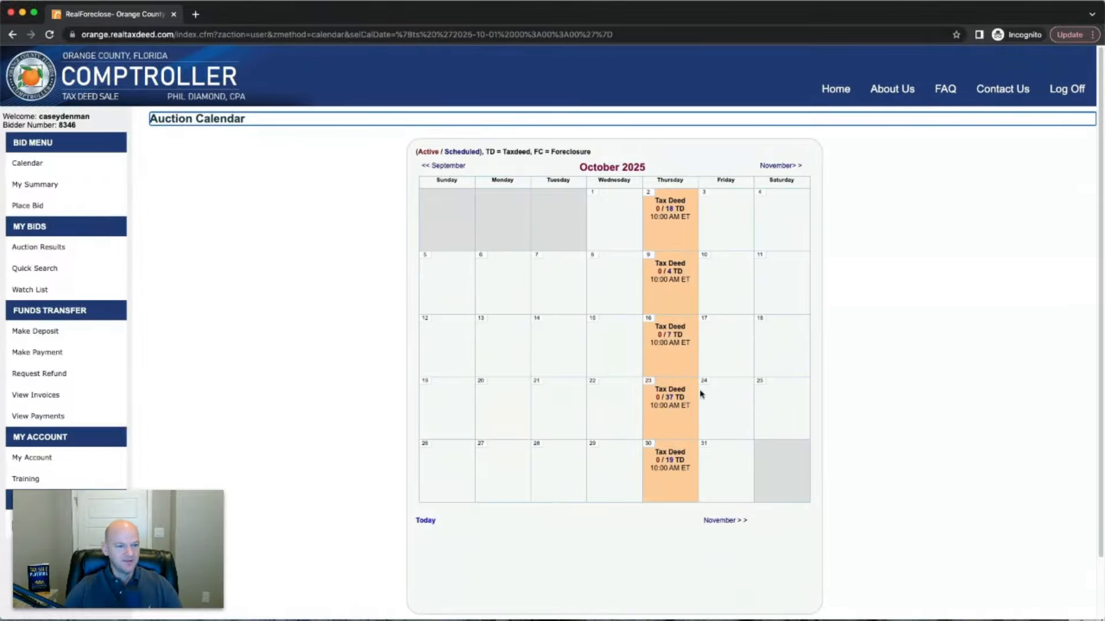
left_click(672, 406)
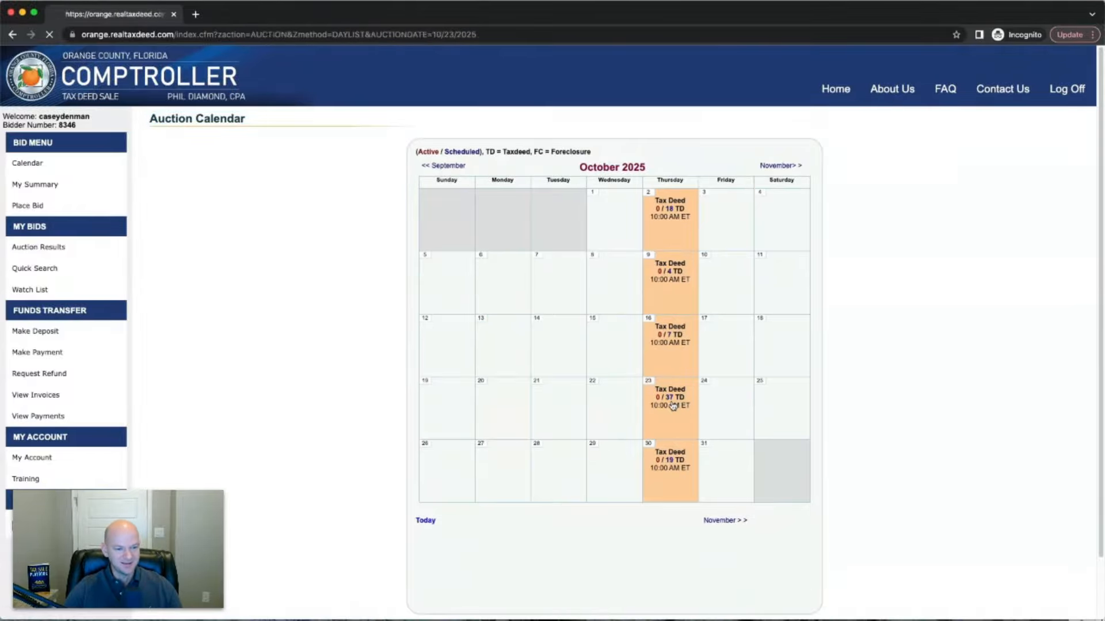
scroll(671, 404, "down", 15)
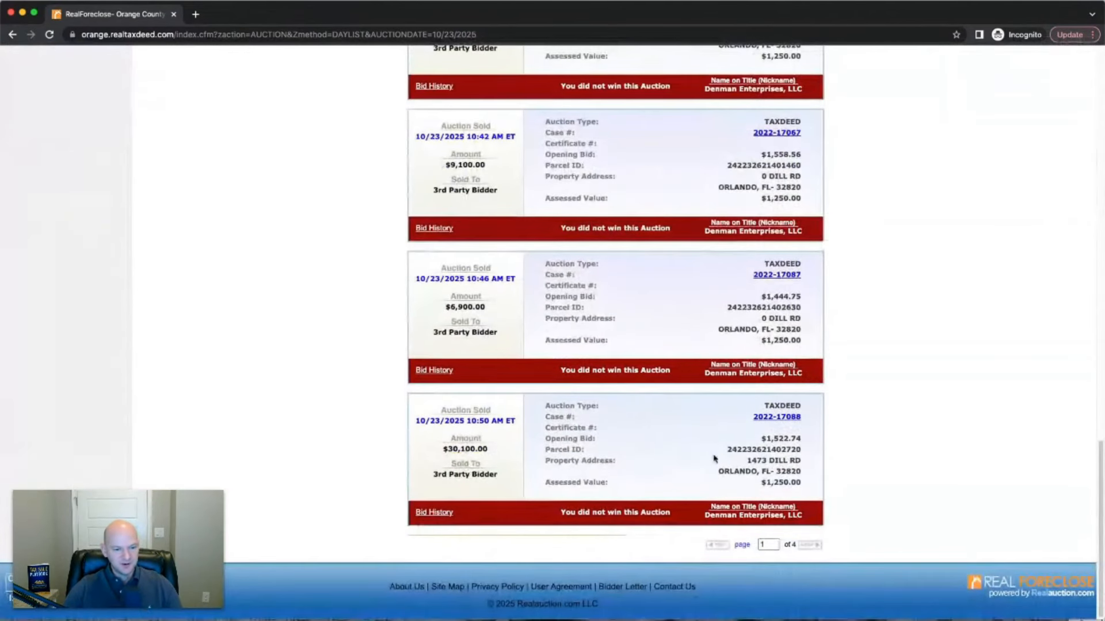
Look through pages 2 and 3 of the closed auctions, returning to page 2 to review the Dill Rd sales.
left_click(812, 544)
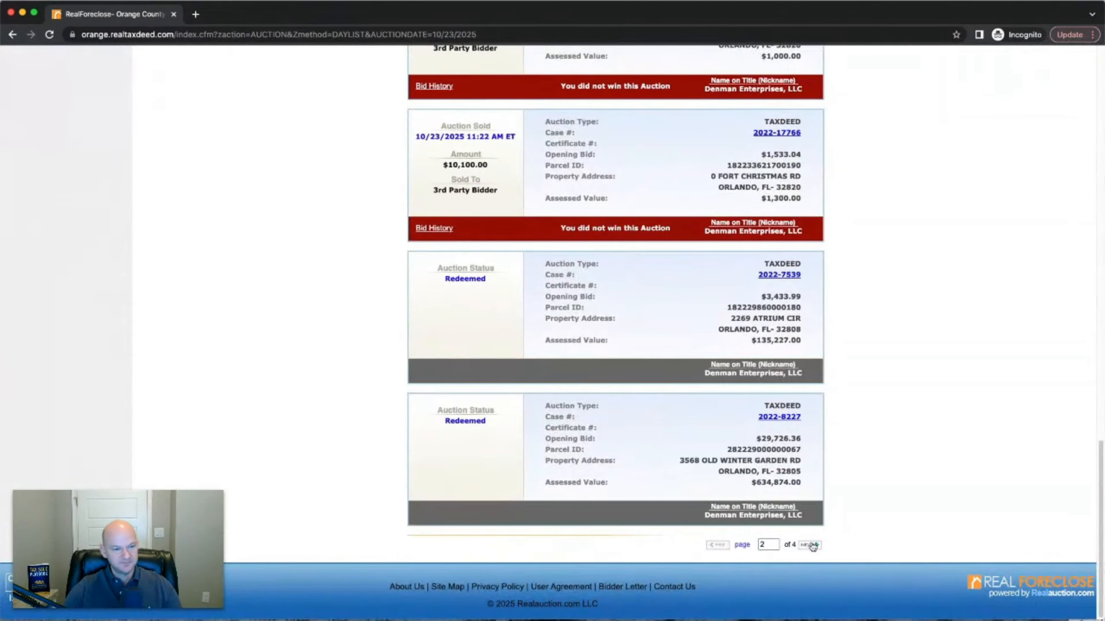
left_click(812, 545)
scroll(855, 486, "up", 10)
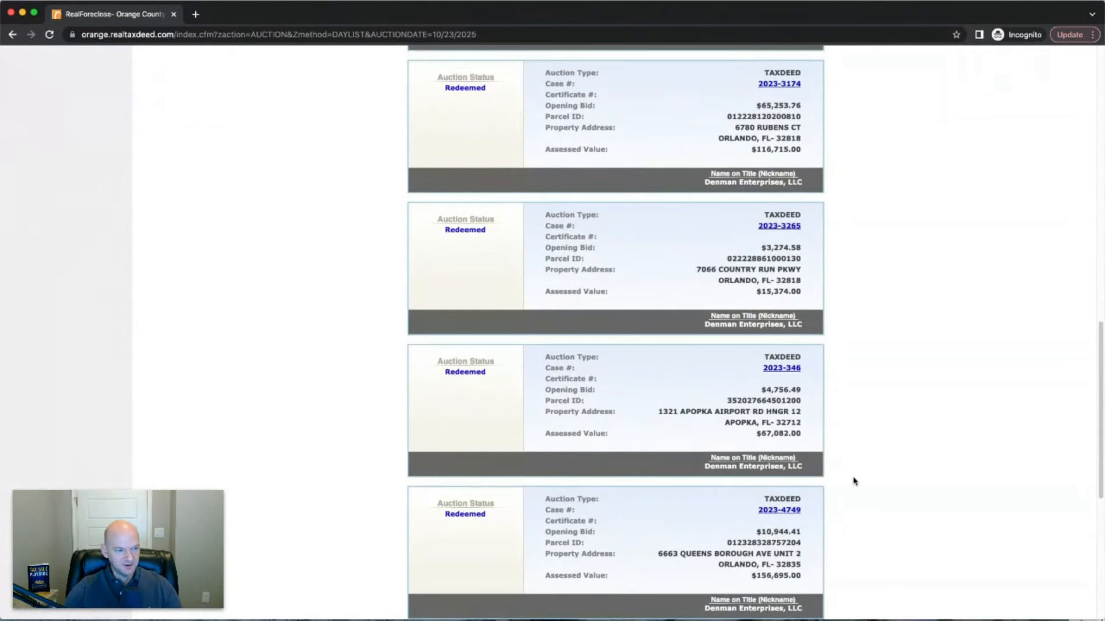
scroll(854, 486, "up", 6)
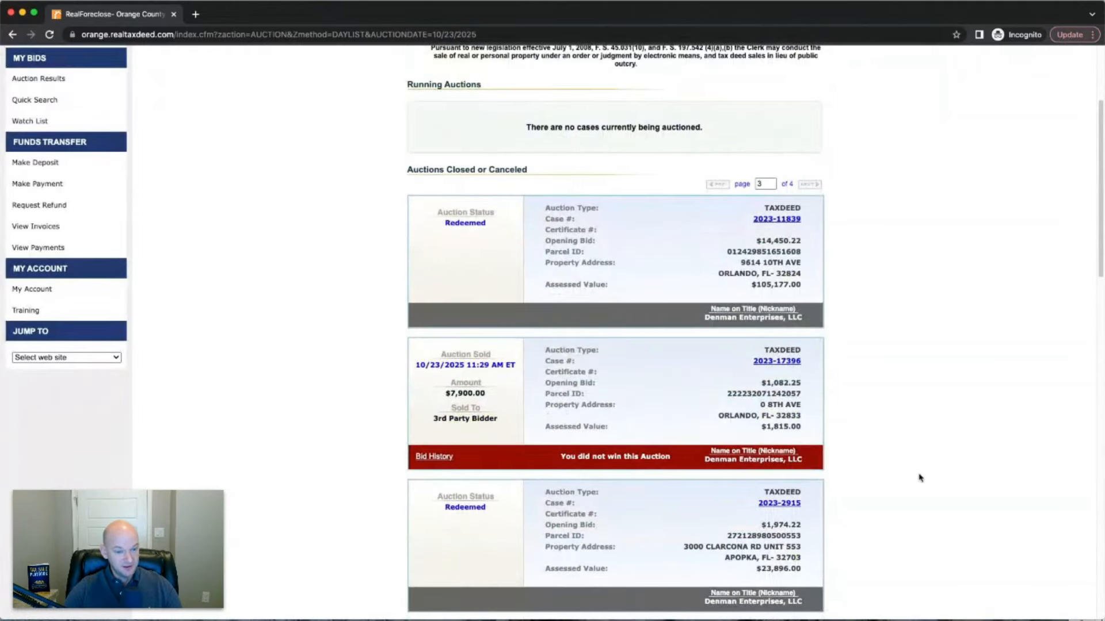
left_click(718, 184)
scroll(907, 434, "down", 6)
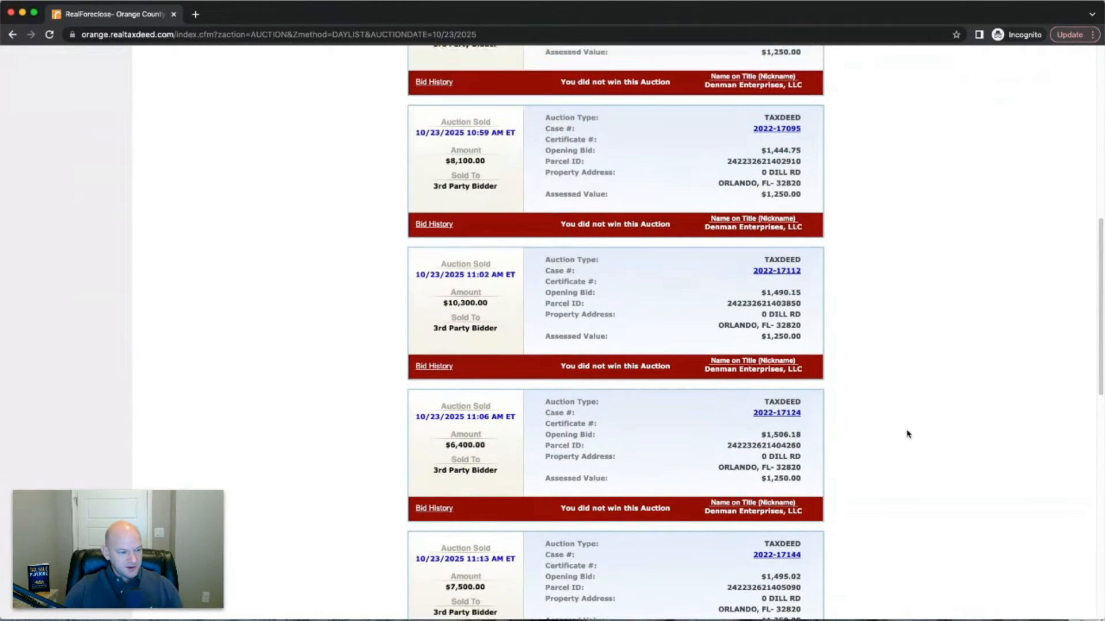
scroll(908, 434, "down", 6)
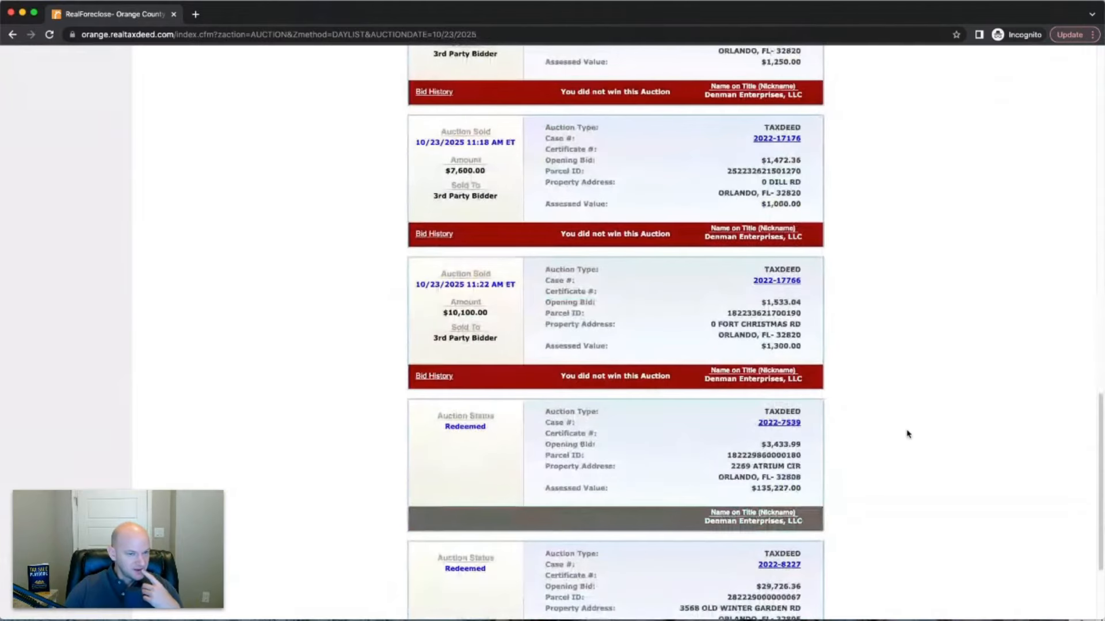
scroll(907, 434, "up", 4)
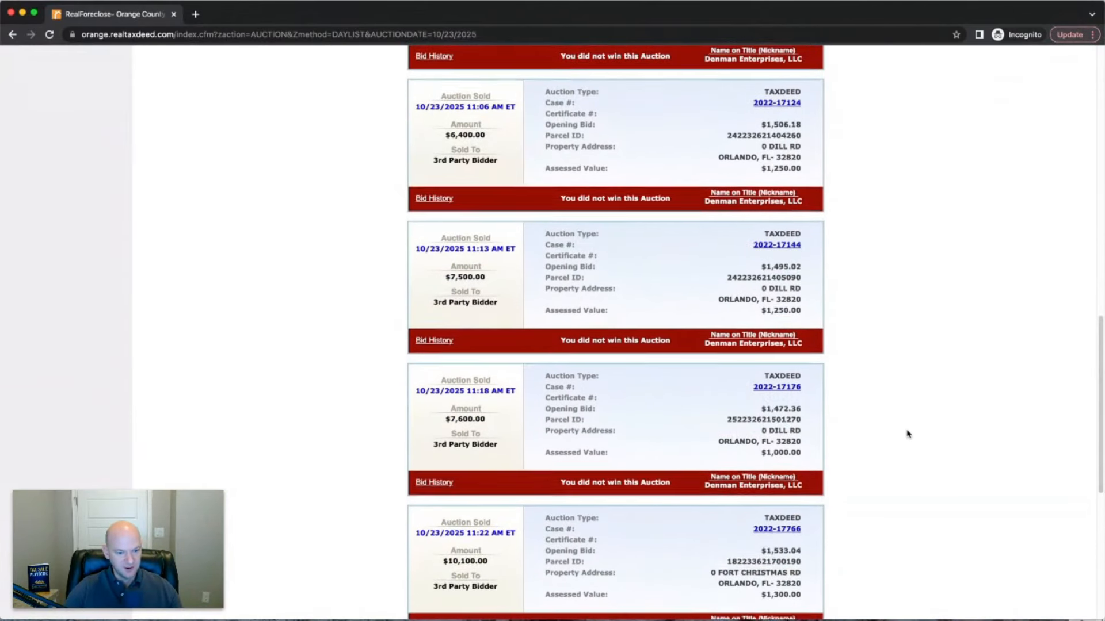
scroll(907, 434, "down", 1)
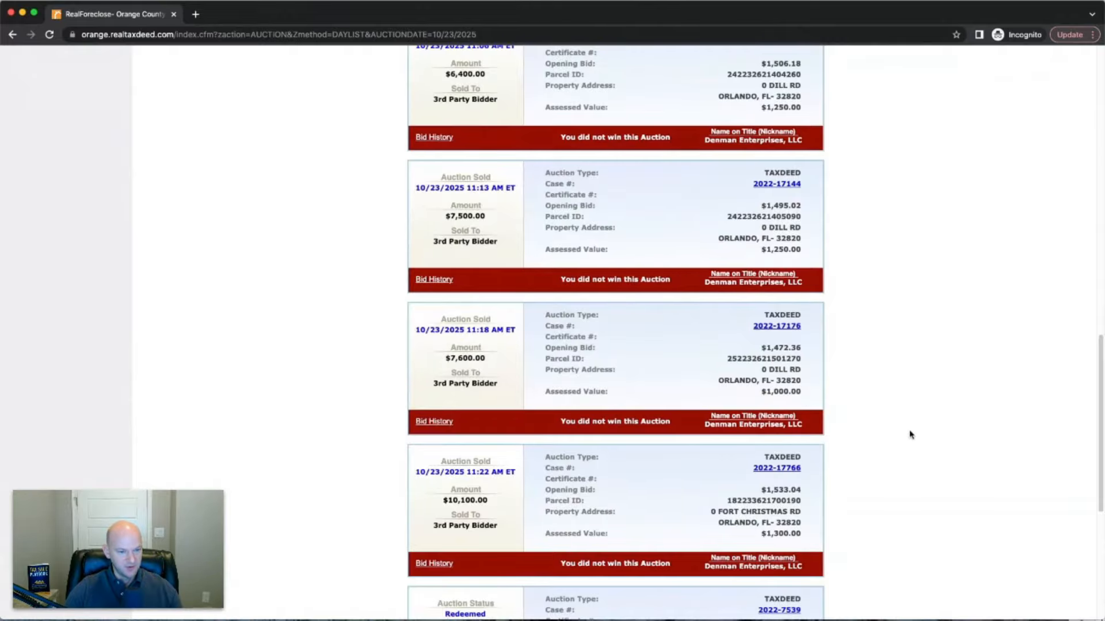
Open the case 2022-17176 auction details in a separate tab, and open the linked property appraiser record.
right_click(783, 328)
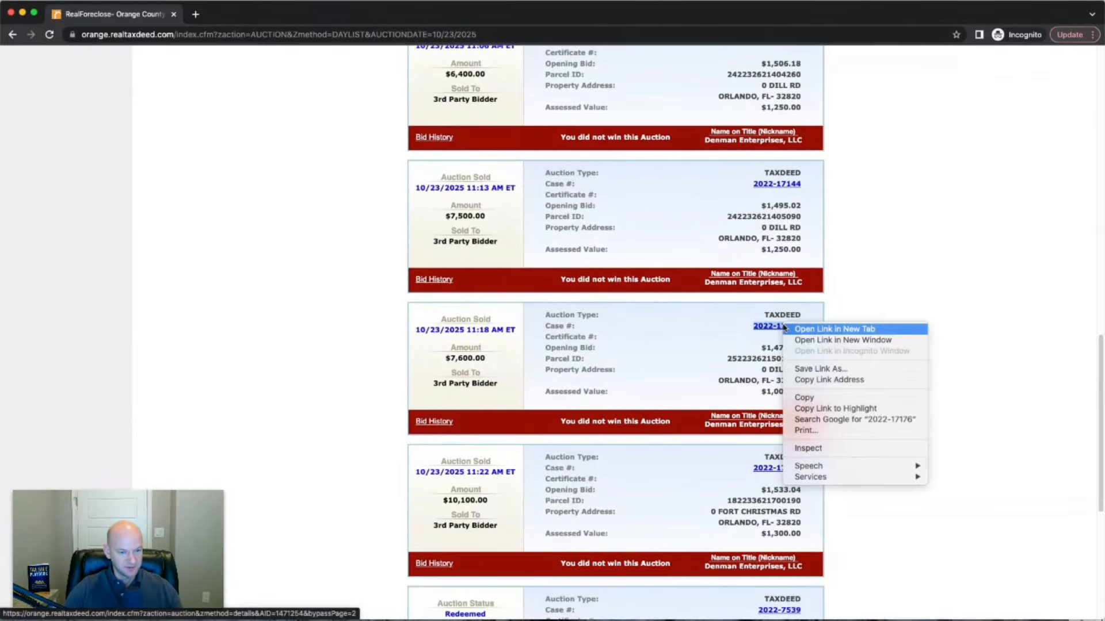
left_click(837, 331)
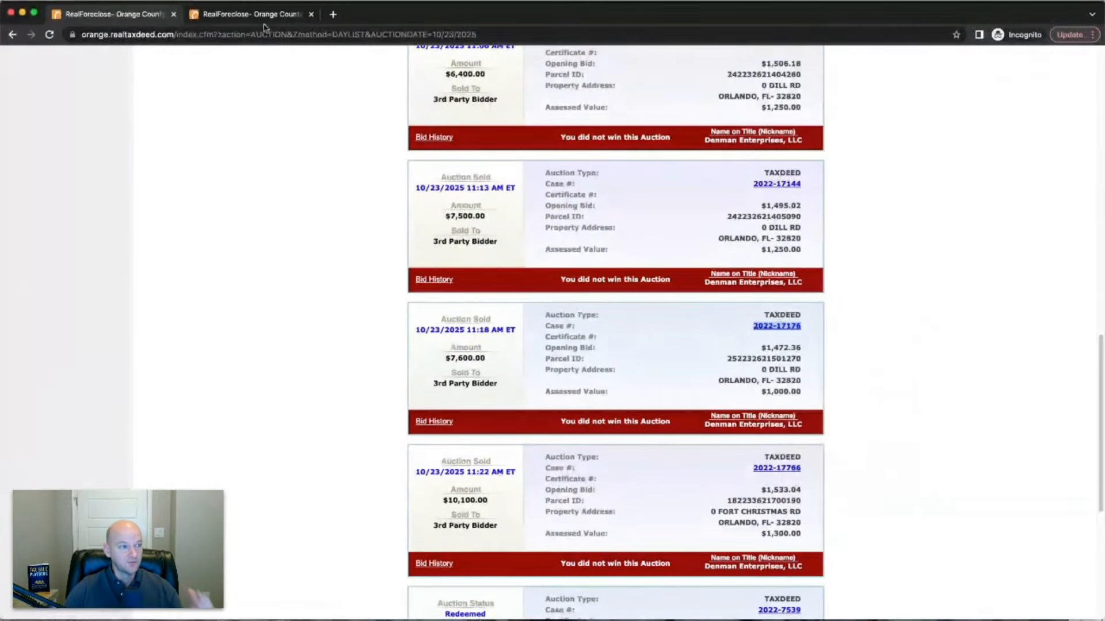
left_click(287, 15)
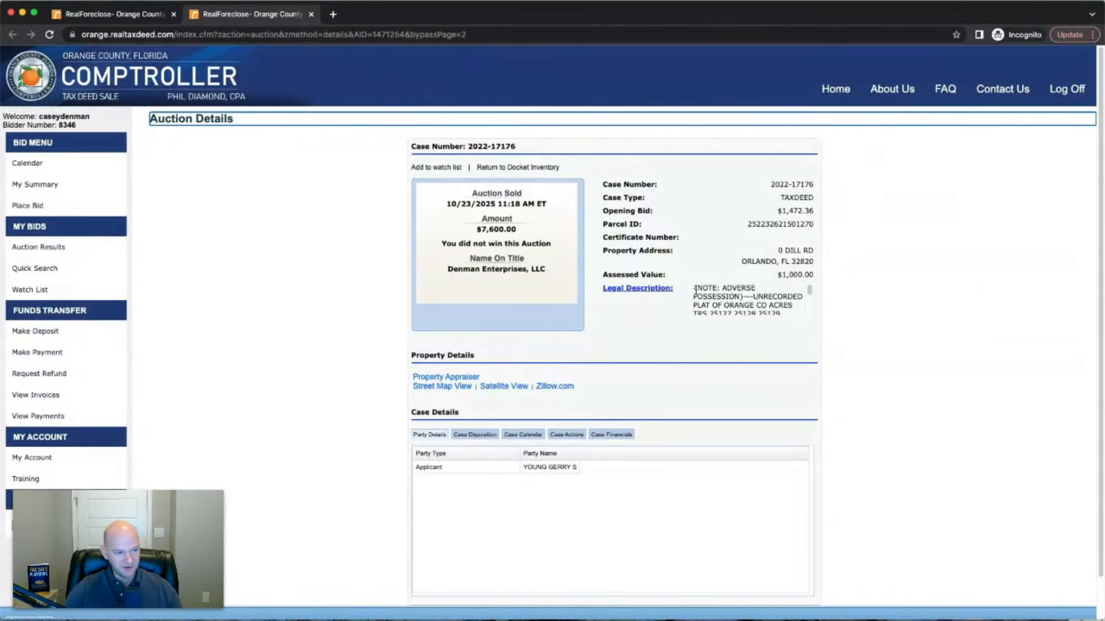
left_click(456, 376)
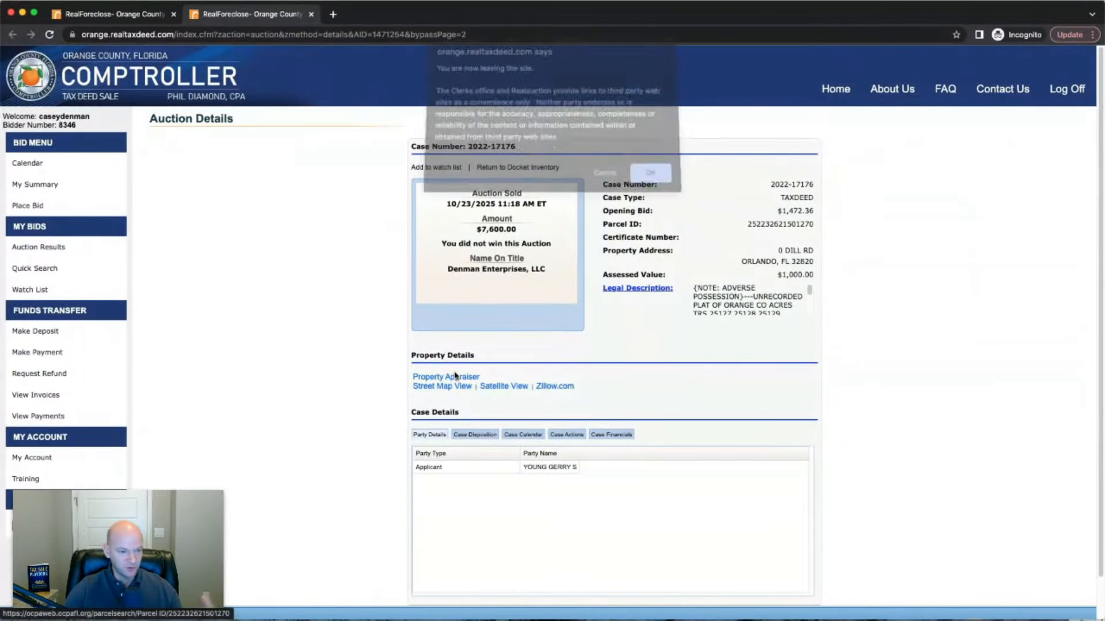
left_click(651, 173)
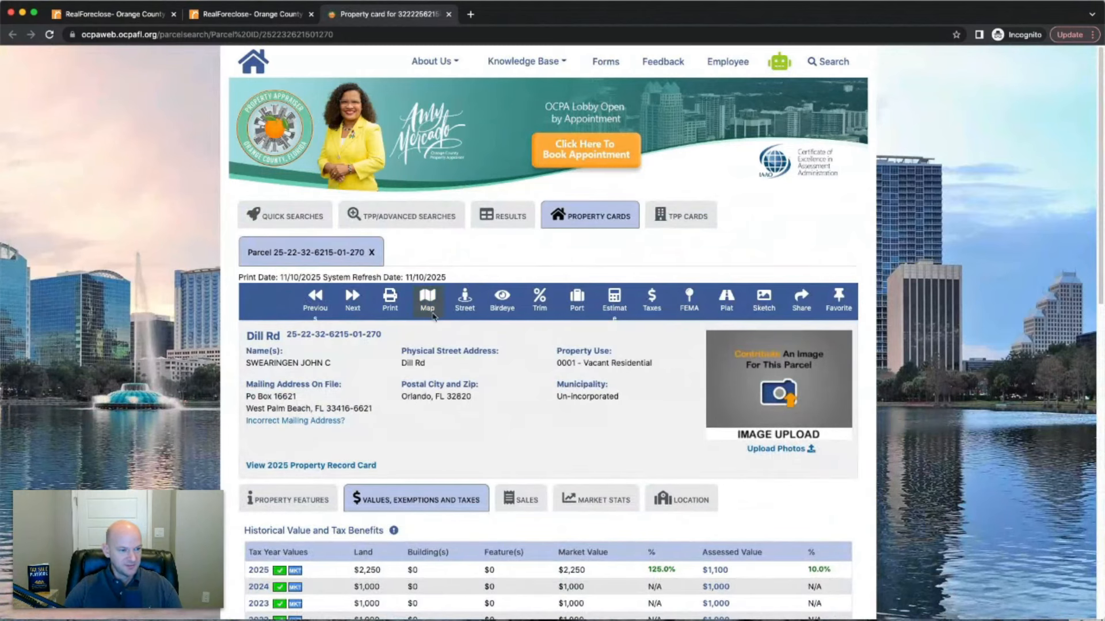
Open the Dill Rd parcel's map and switch its base map to the Aerial 2025 imagery.
left_click(433, 315)
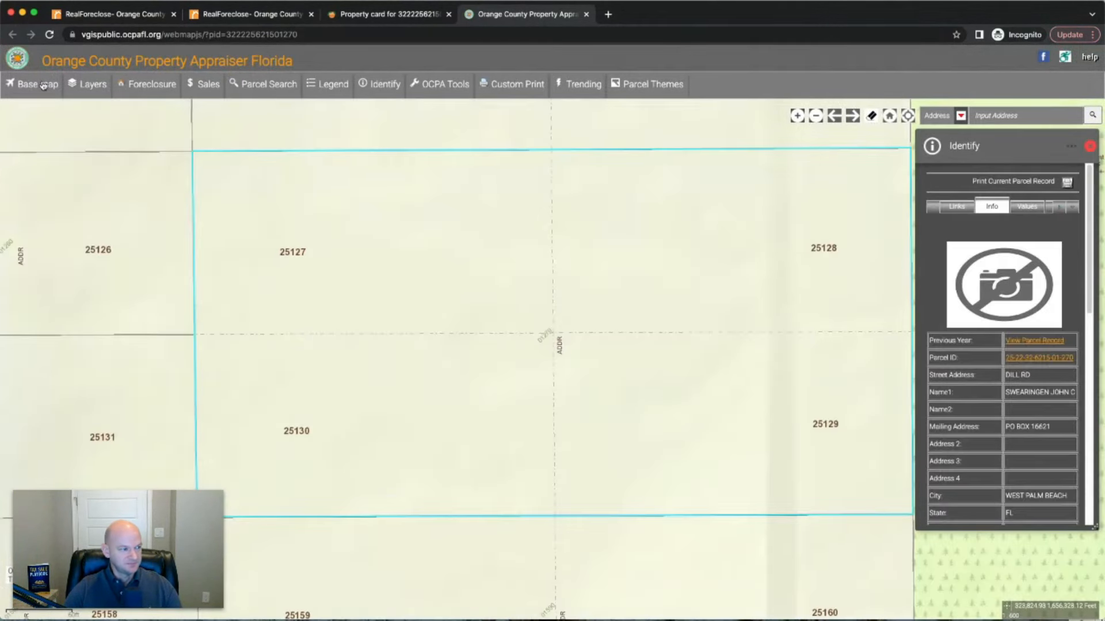
left_click(43, 85)
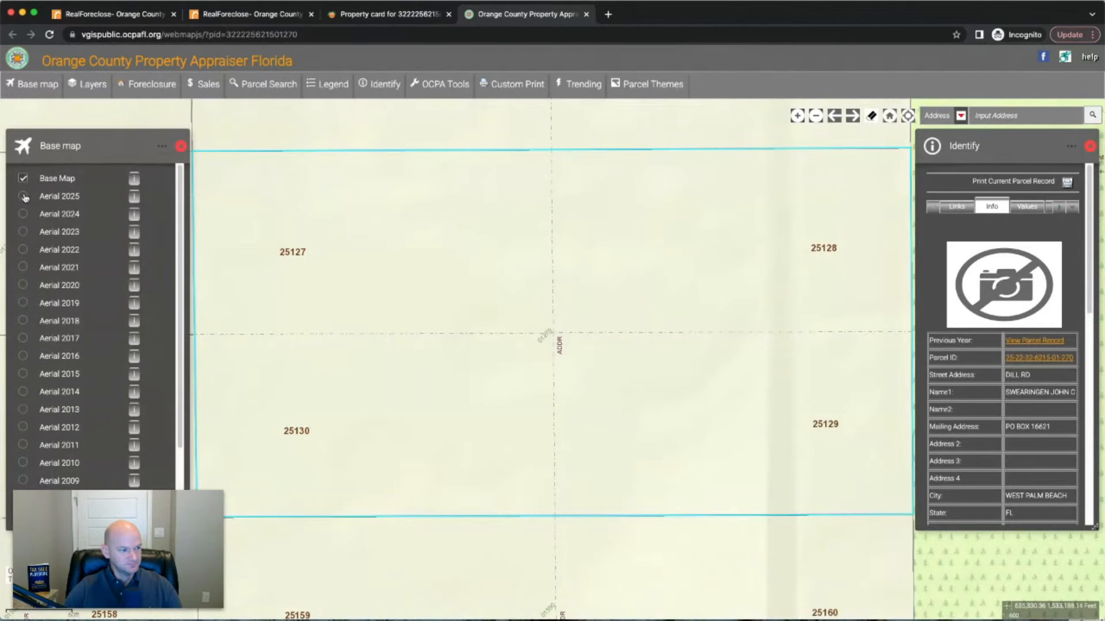
left_click(23, 196)
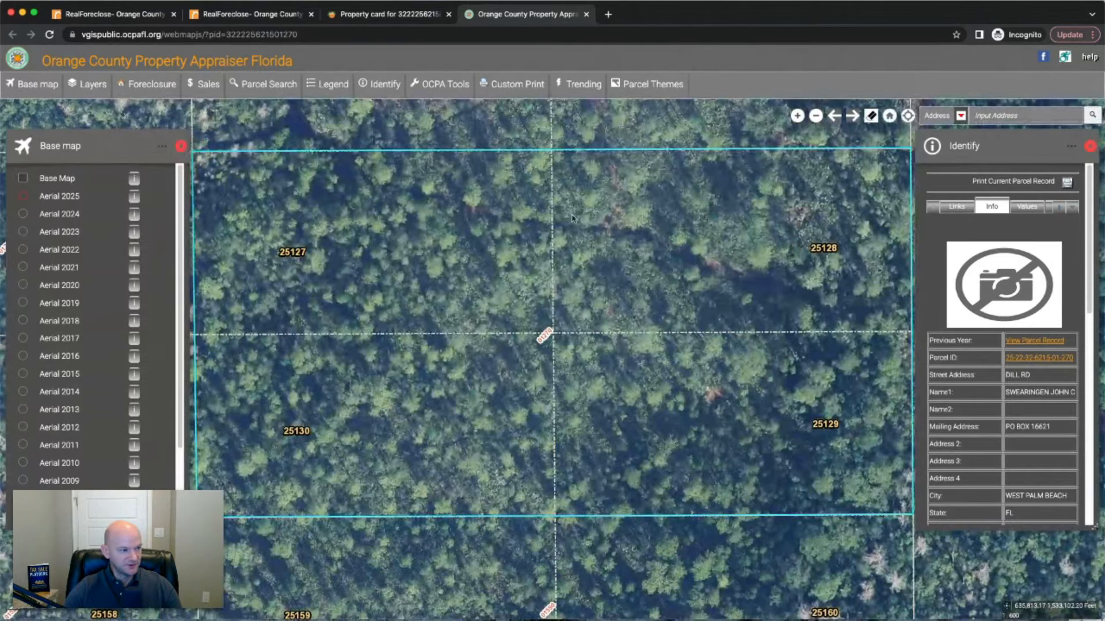
left_click(182, 148)
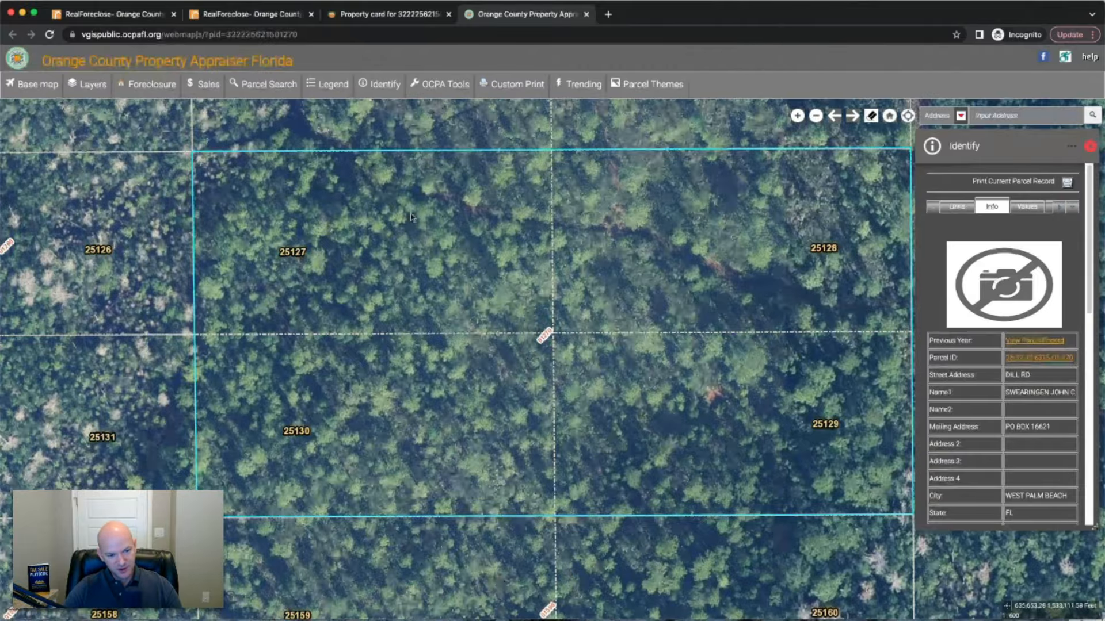
Examine the land, trails and nearby roads around the Dill Rd parcel on the aerial map to judge its access.
left_click(817, 117)
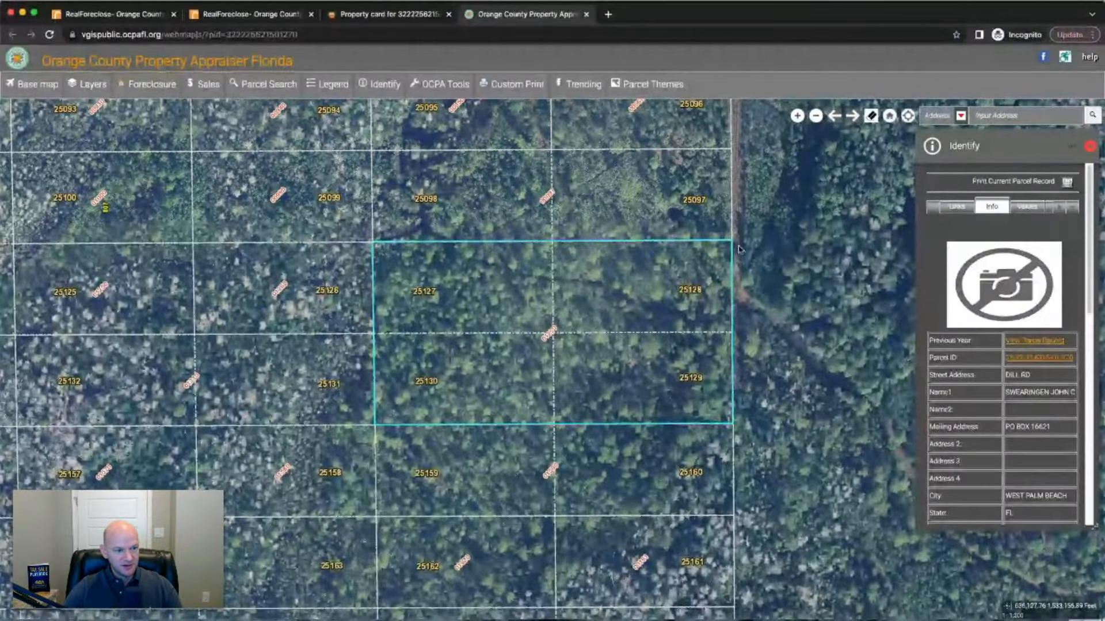
left_click_drag(740, 249, 574, 324)
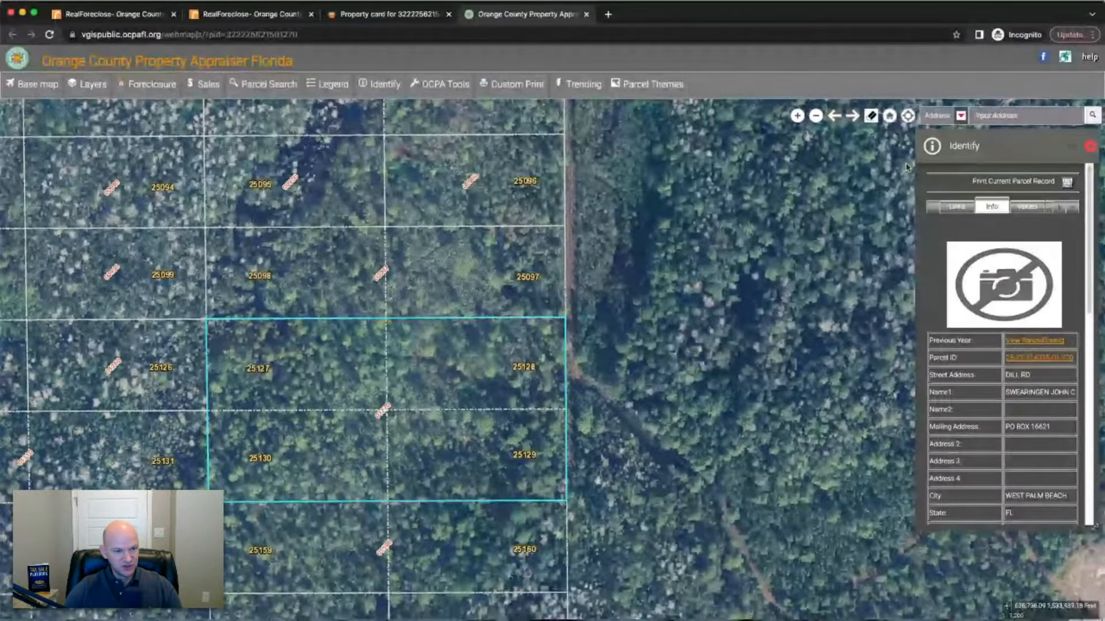
left_click(815, 117)
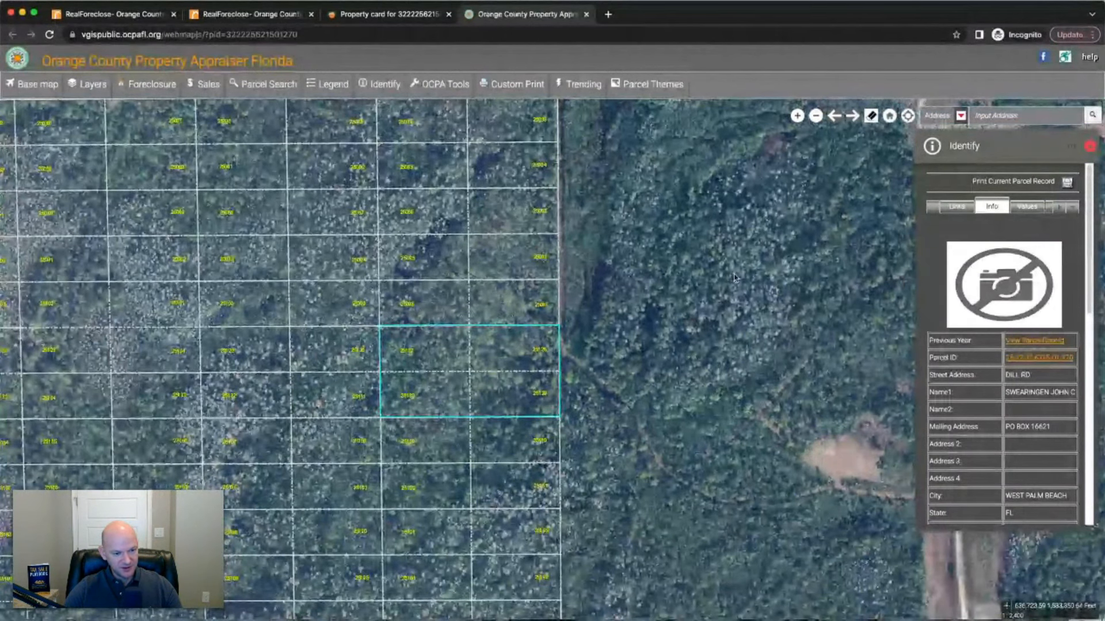
left_click_drag(734, 278, 504, 174)
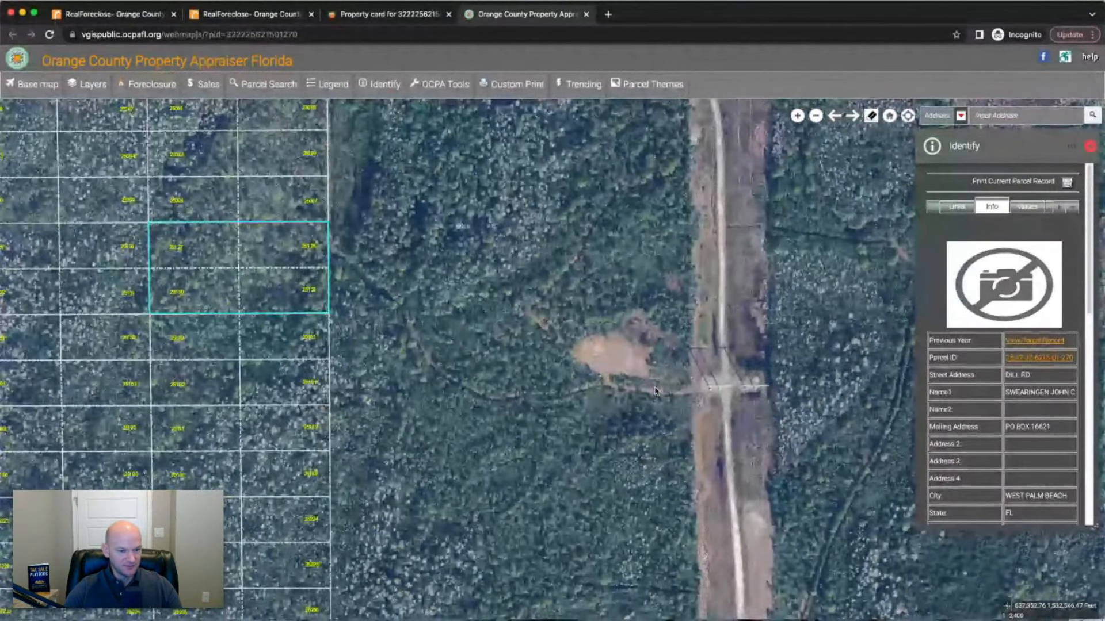
left_click_drag(333, 261, 690, 376)
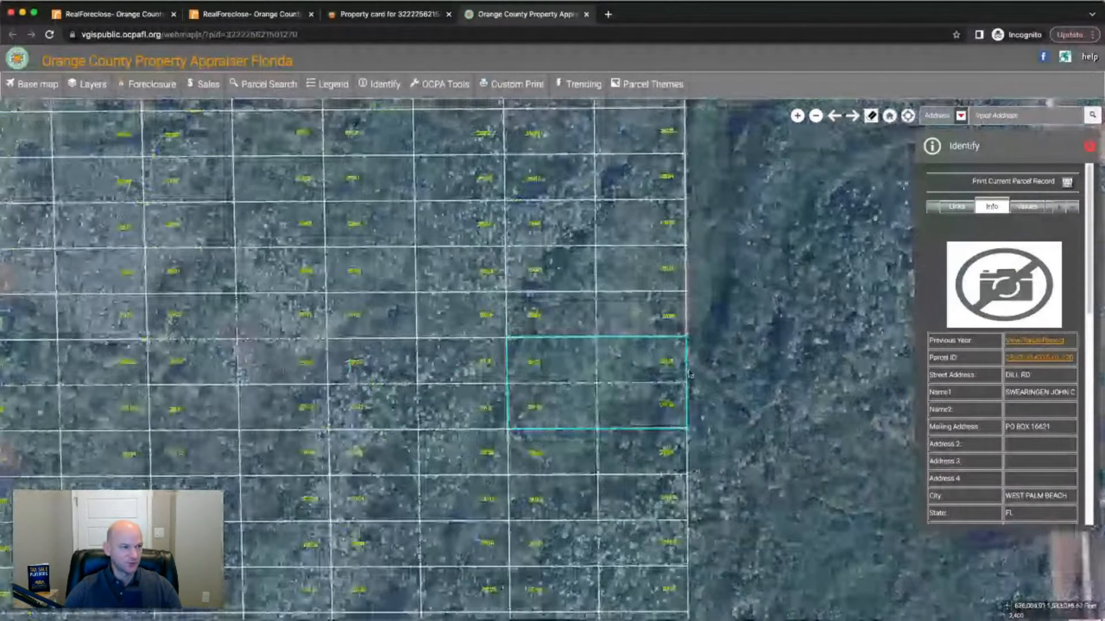
Close the Dill Rd parcel's map and property record, along with the case 2022-17176 auction details.
left_click(587, 14)
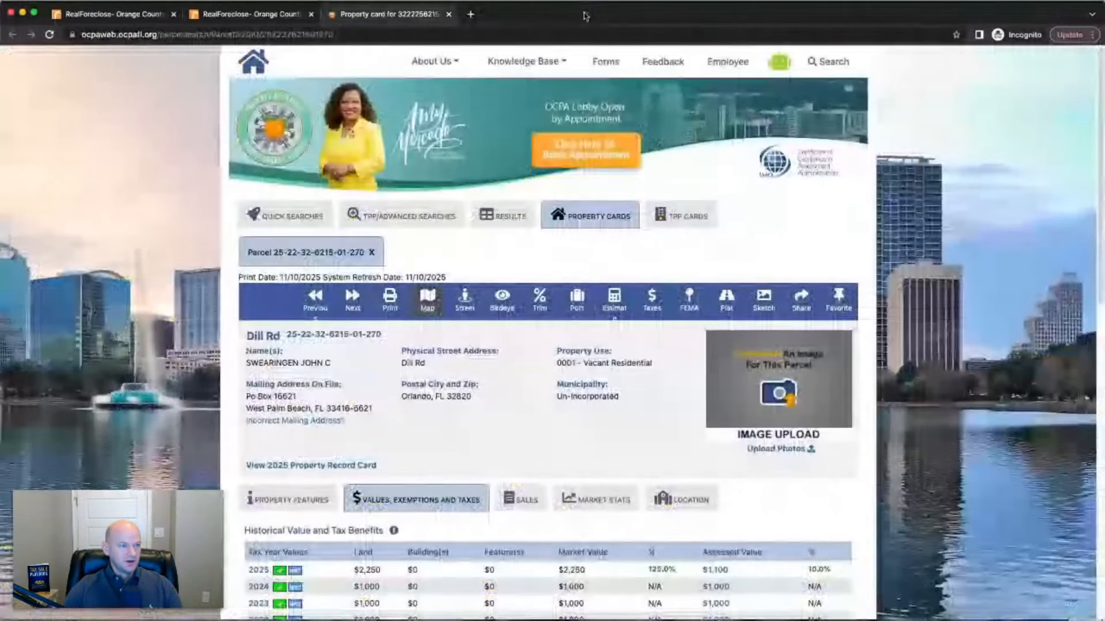
left_click(448, 14)
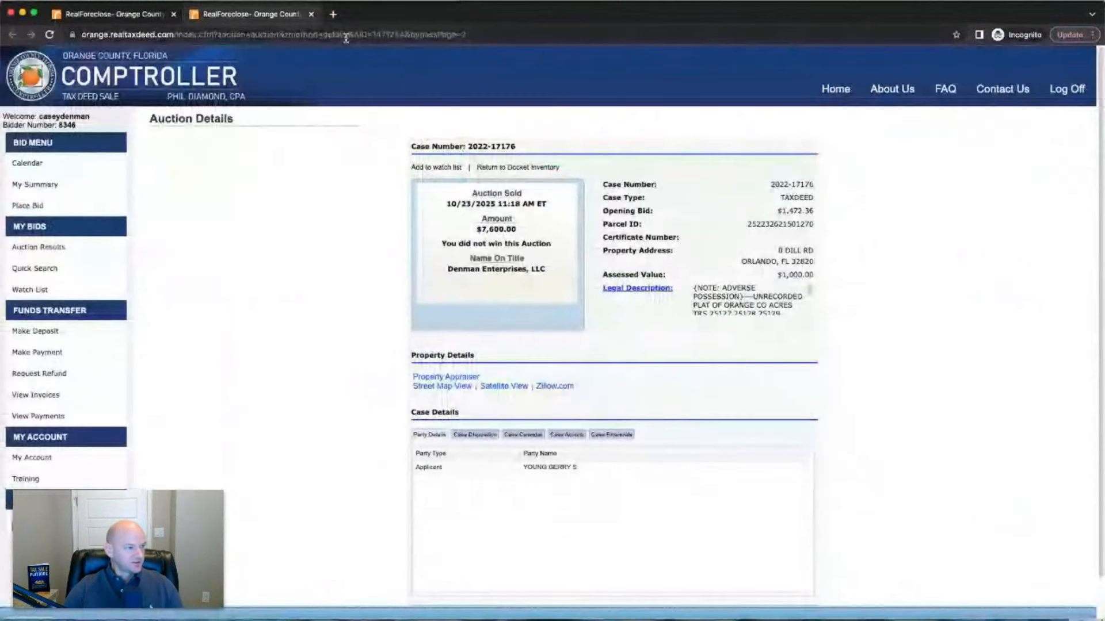
left_click(311, 14)
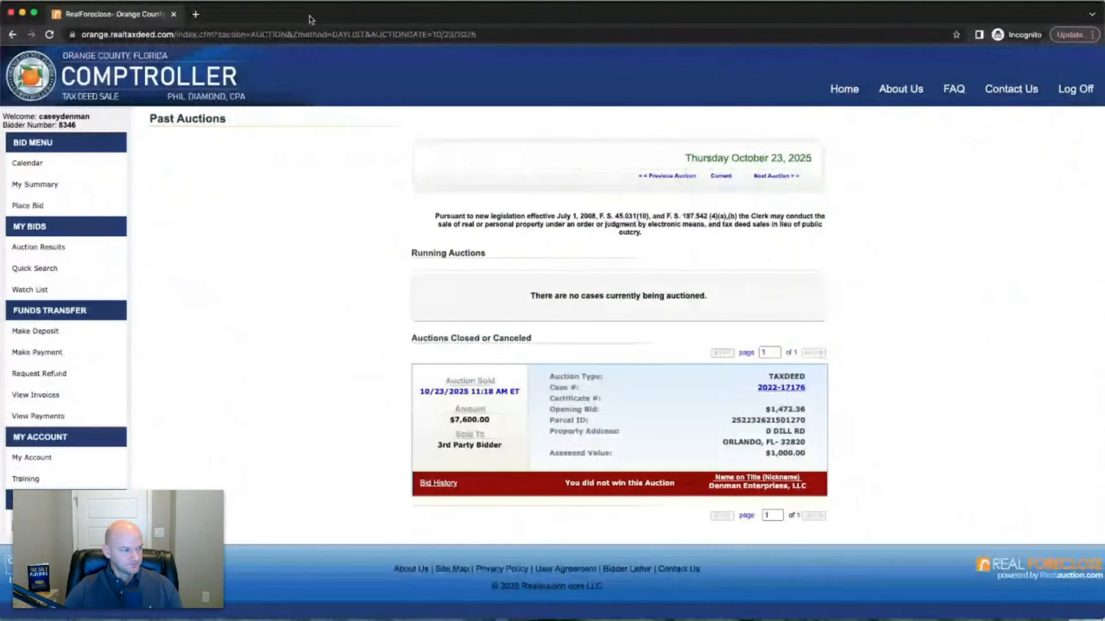
Reopen the October 23, 2025 auction list from the auction calendar and go to page 3 of the closed auctions.
left_click(27, 163)
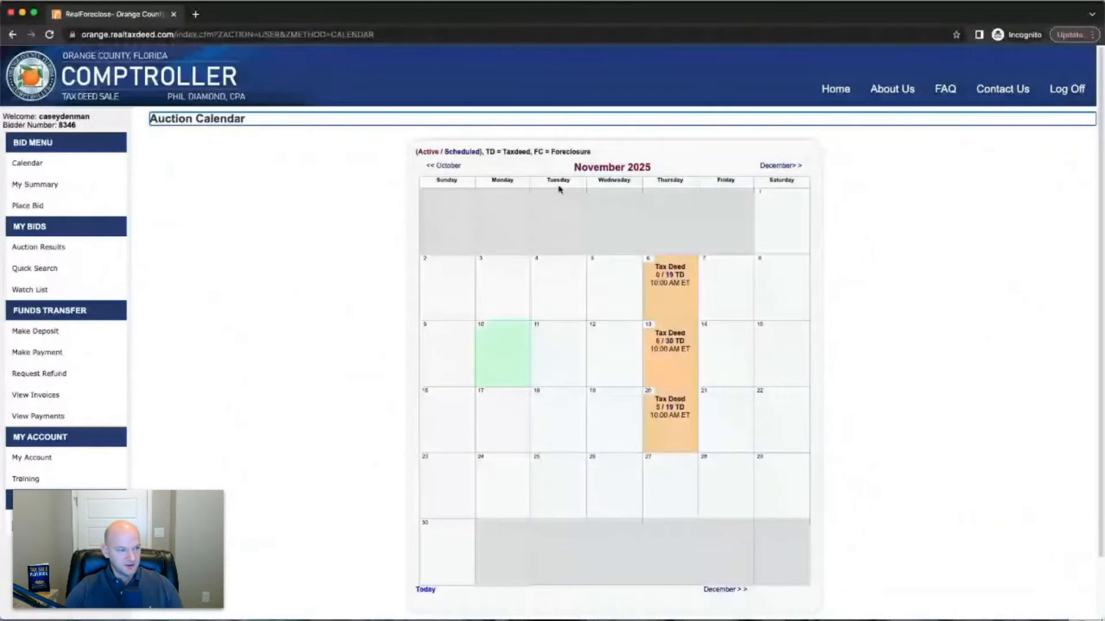
left_click(443, 166)
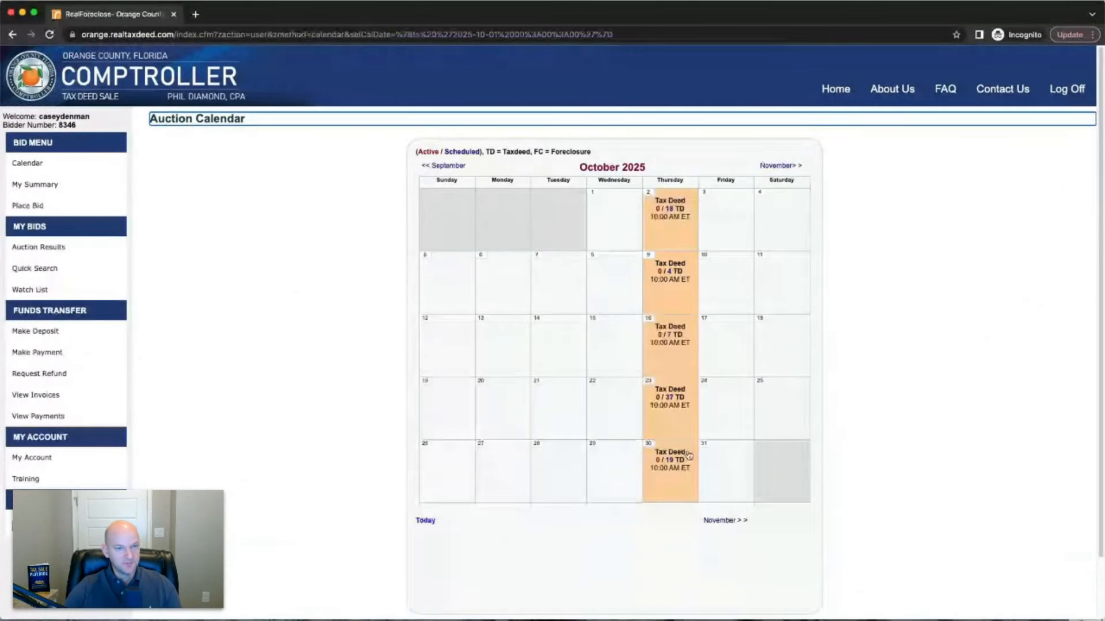
left_click(670, 409)
scroll(880, 386, "down", 15)
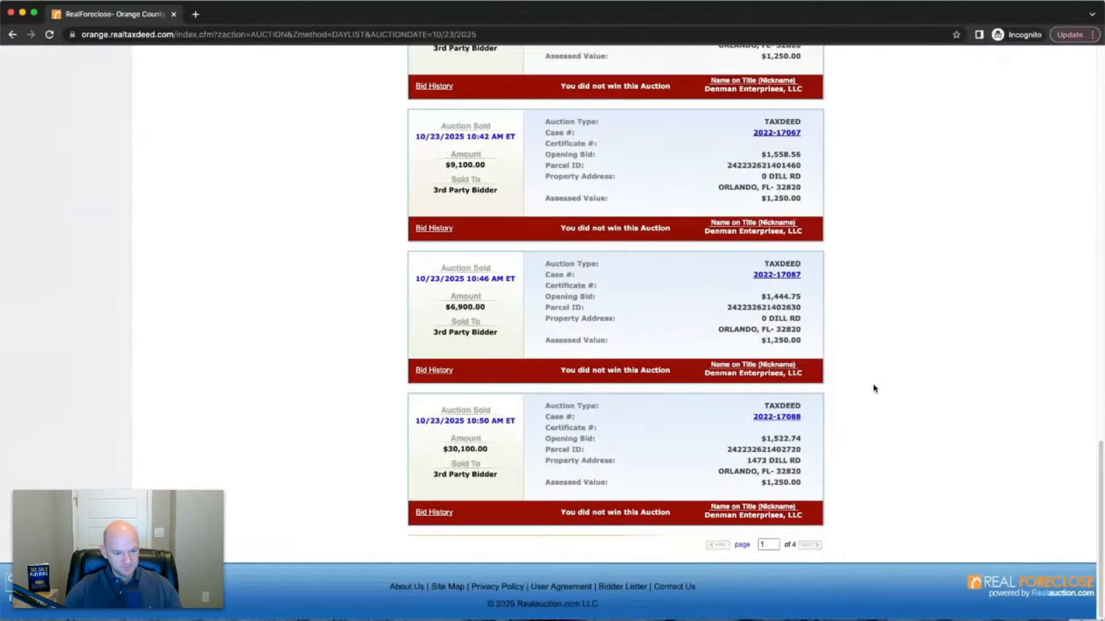
left_click(808, 546)
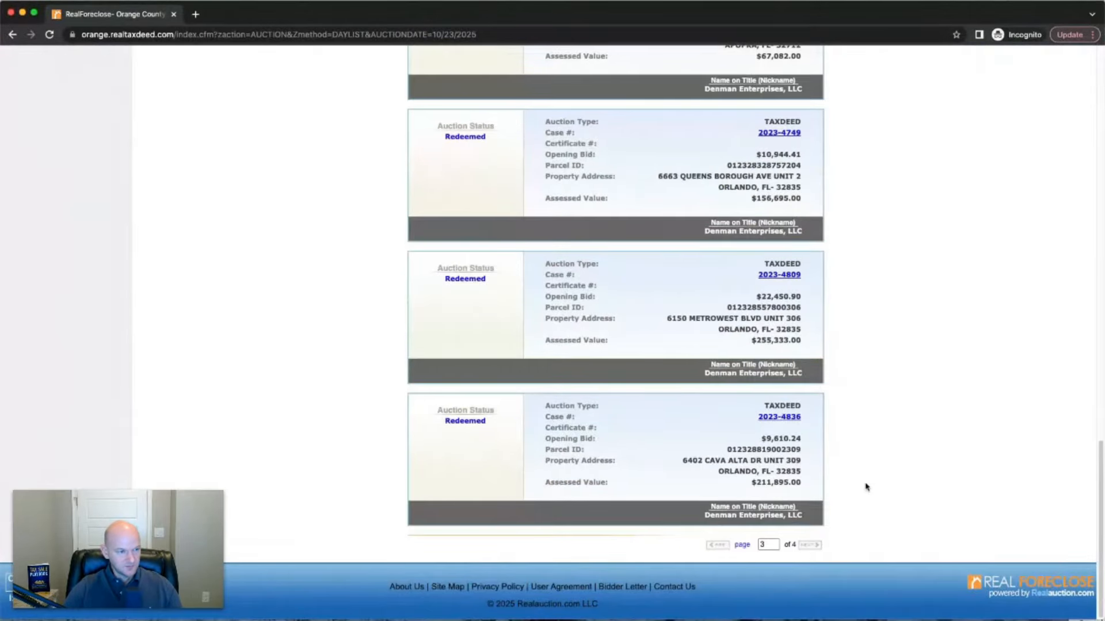
scroll(865, 487, "up", 5)
scroll(865, 491, "up", 3)
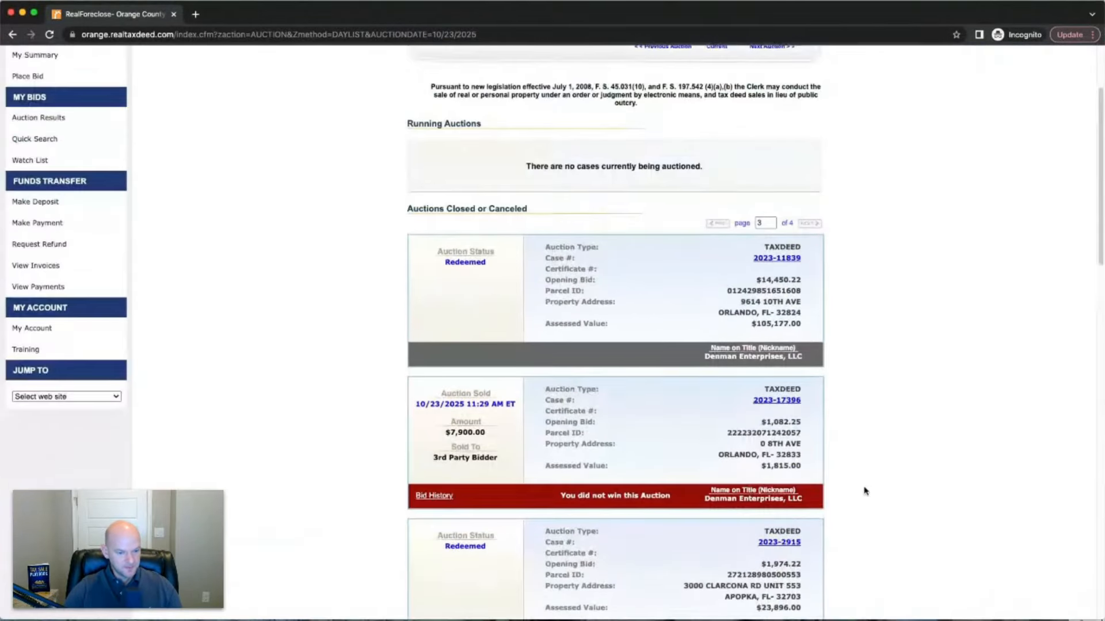
Open the case 2023-17396 auction details for the 8th Ave property and its linked property appraiser record.
left_click(775, 402)
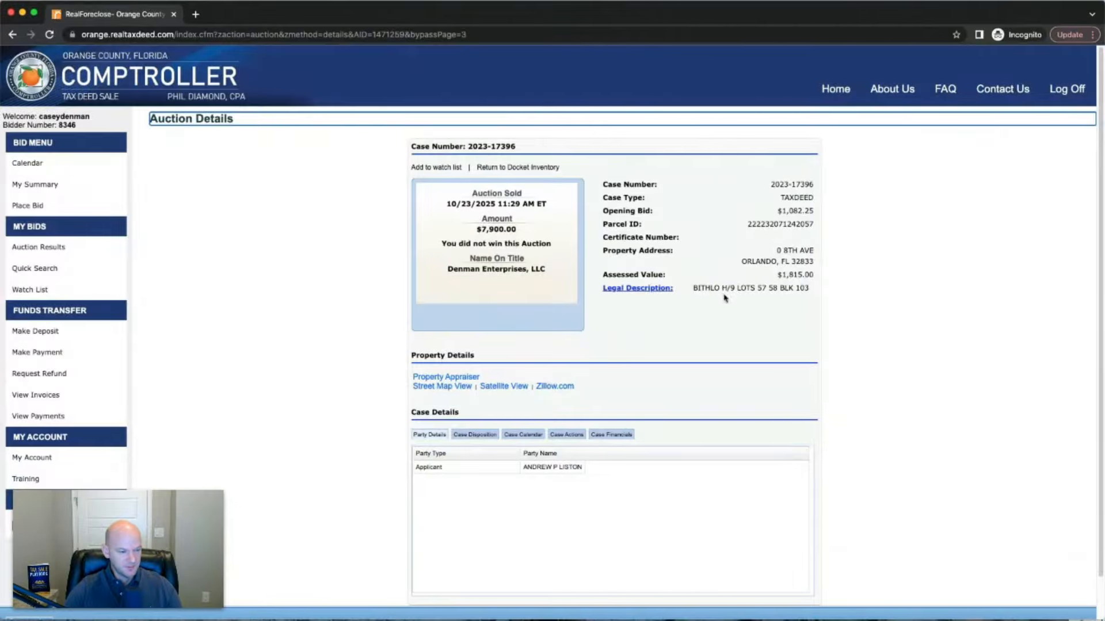
left_click(458, 381)
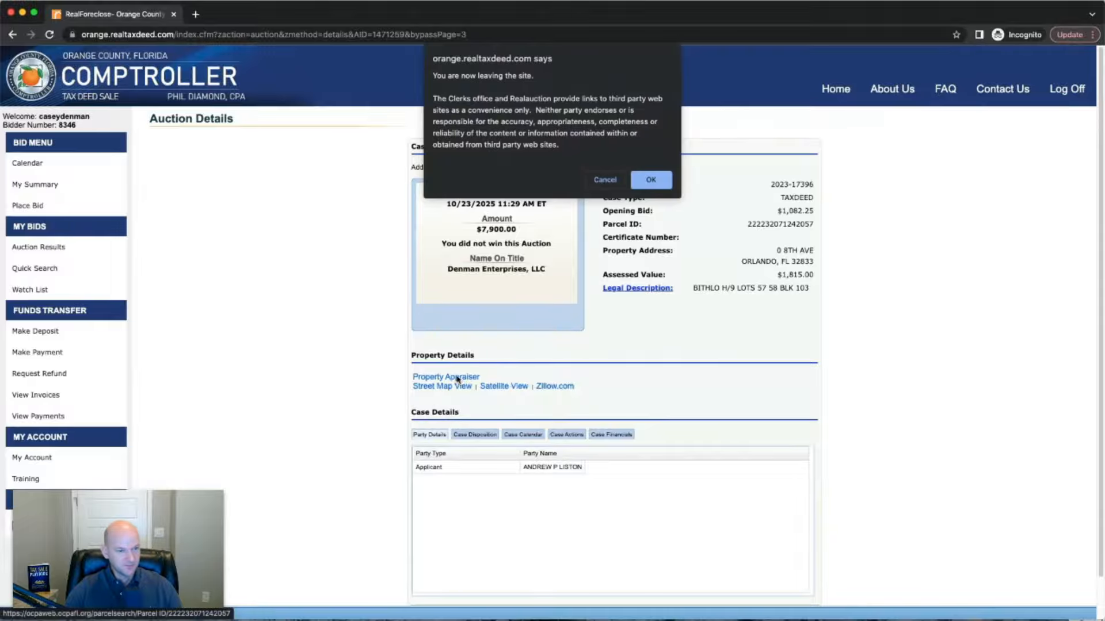
left_click(649, 180)
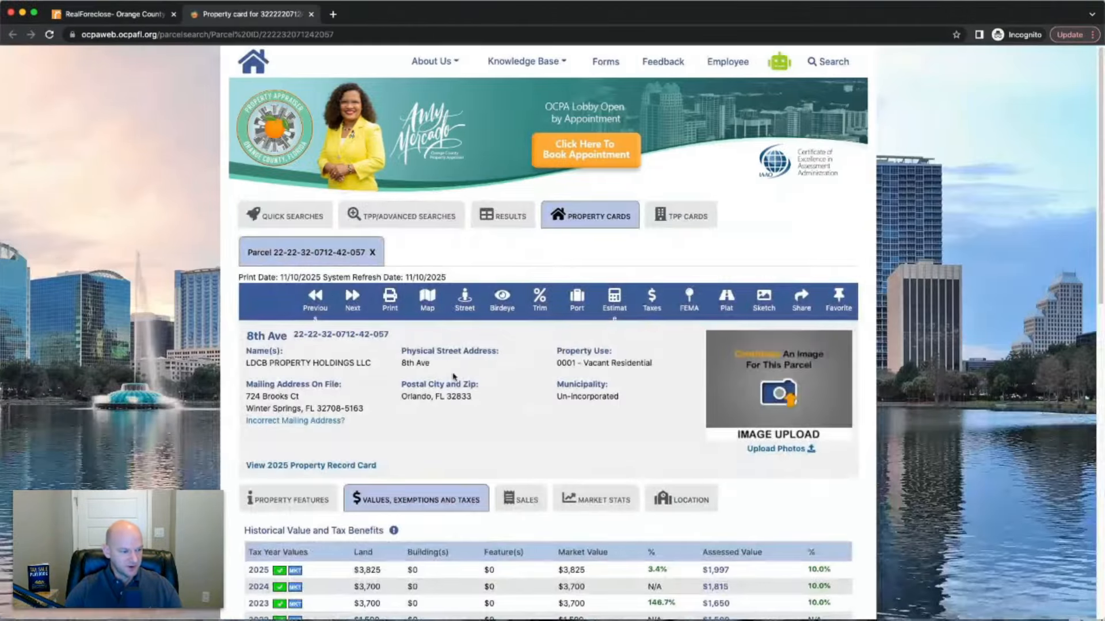
Open the 8th Ave parcel's map, check the auction details again, and show the Aerial 2025 imagery to examine road access.
left_click(429, 296)
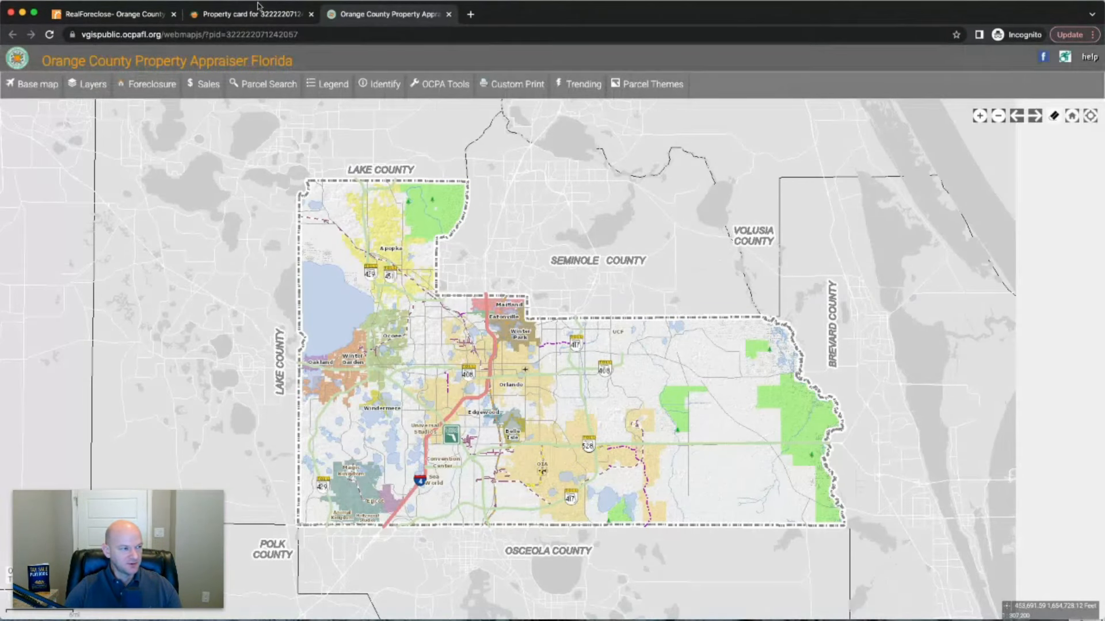
left_click(130, 17)
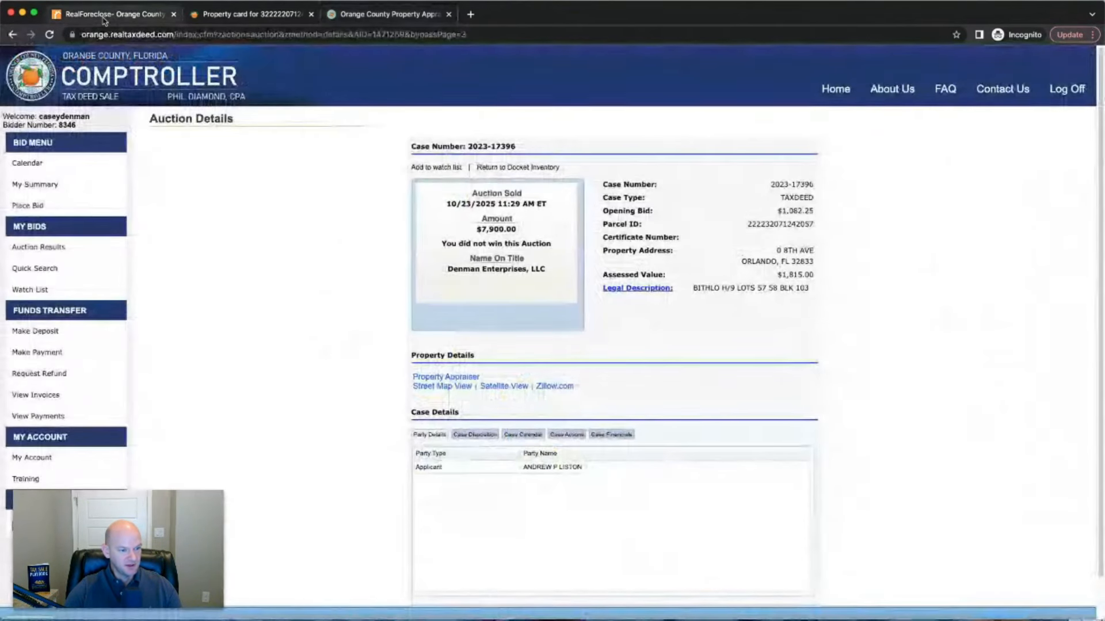
left_click(368, 17)
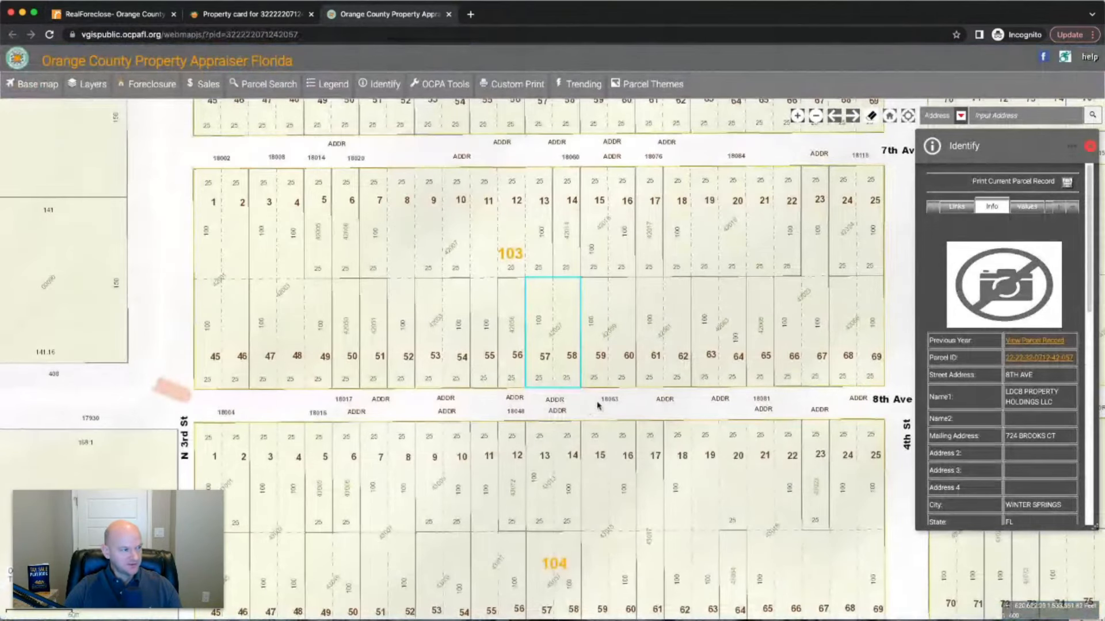
left_click(43, 84)
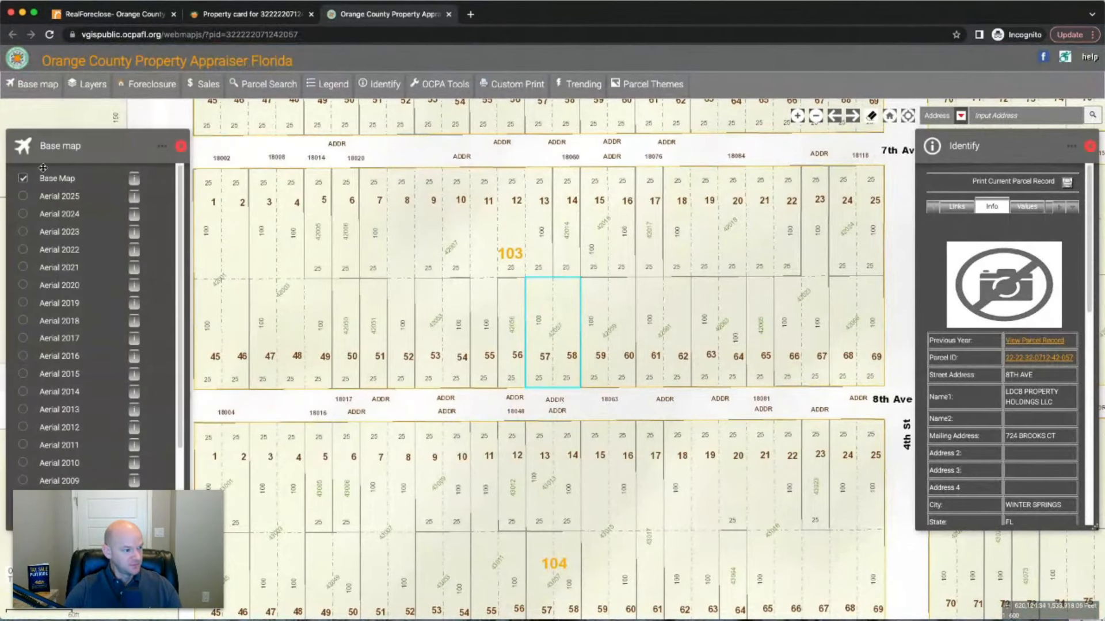
left_click(24, 196)
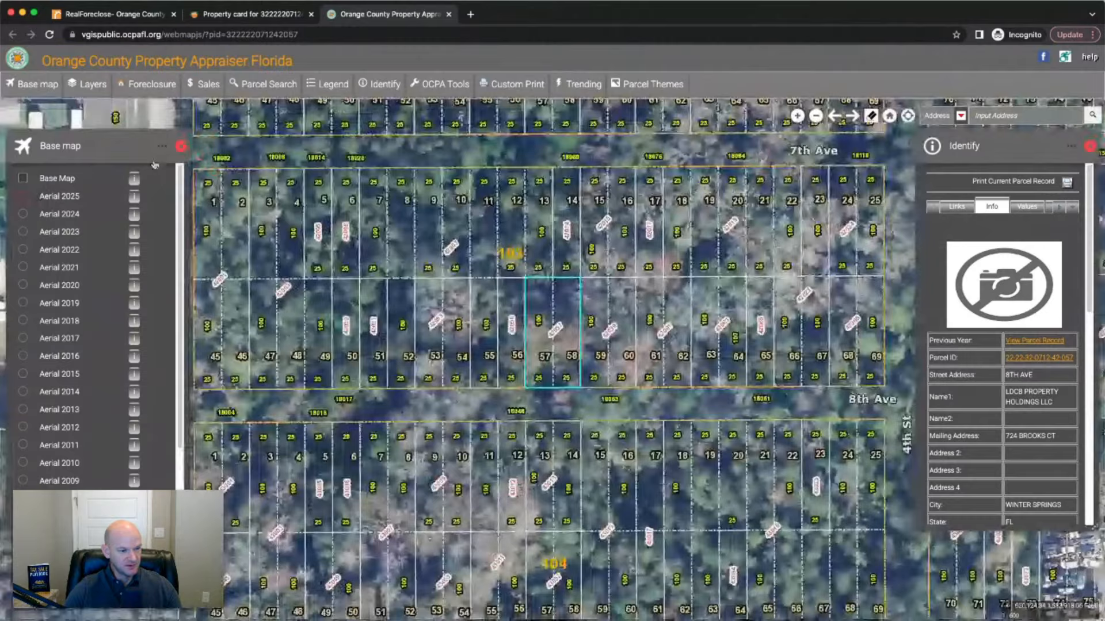
left_click(182, 148)
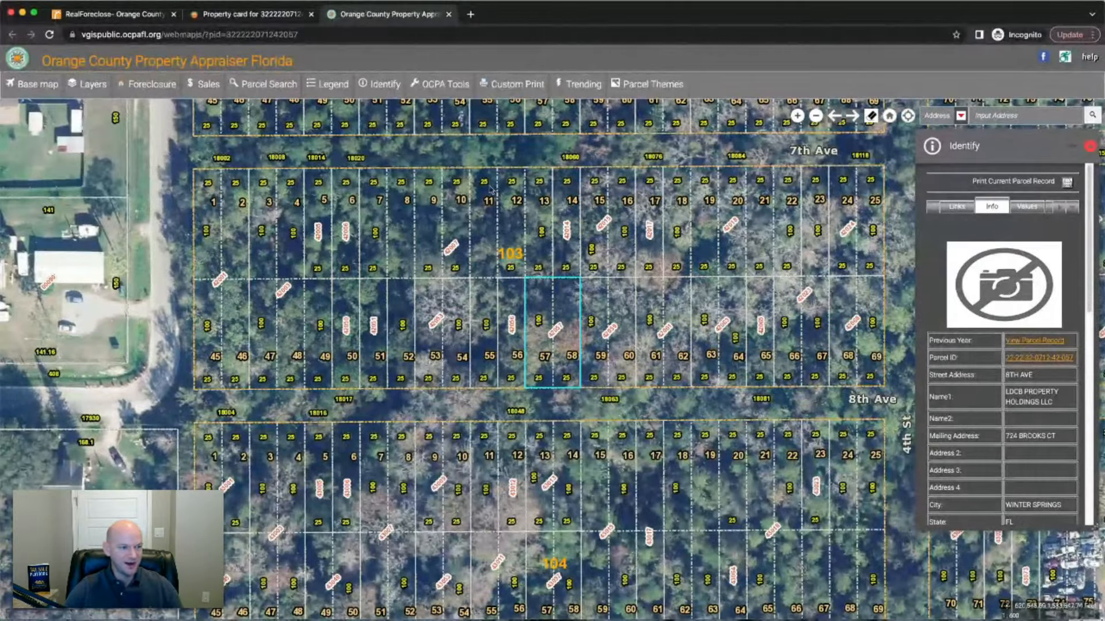
Close the 8th Ave parcel's map and property record, and return from the case 2023-17396 details to the auction list.
left_click(449, 15)
left_click(449, 14)
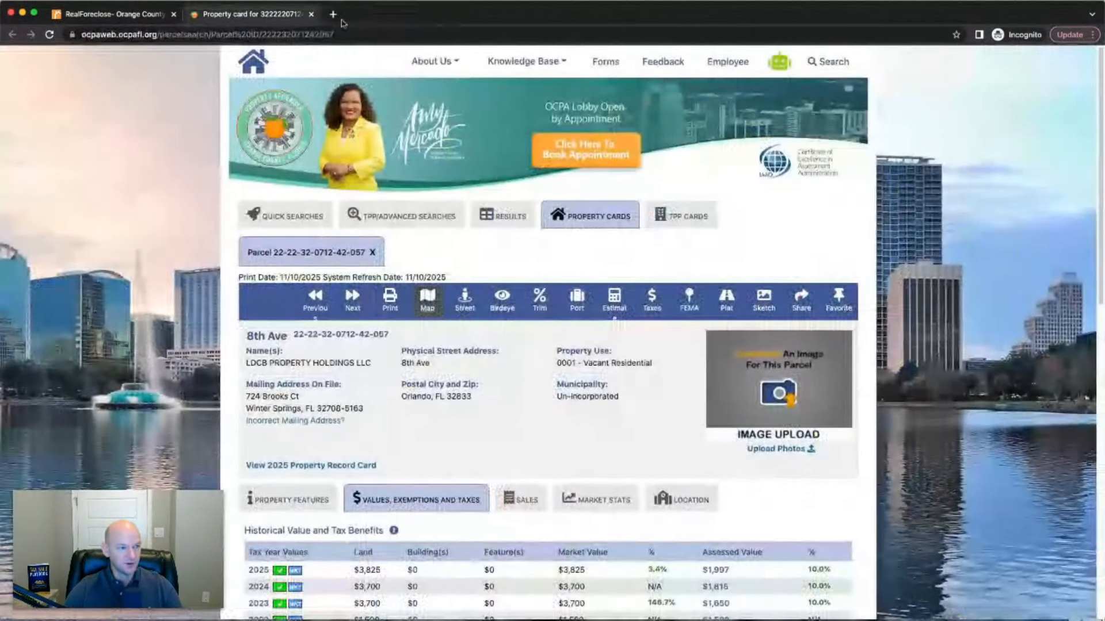
left_click(312, 15)
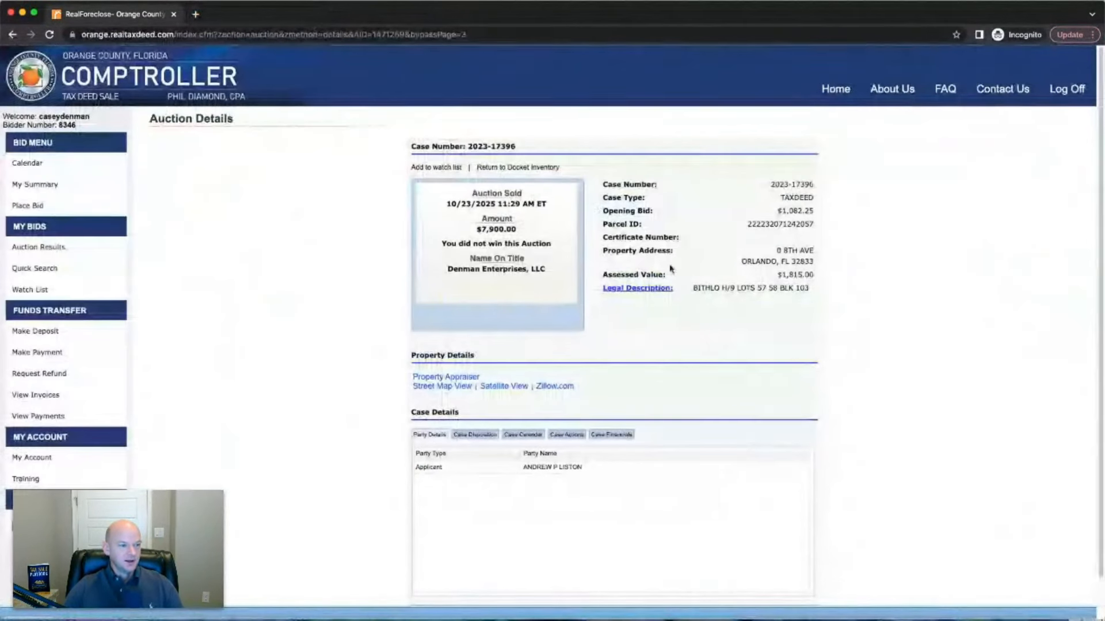
left_click(12, 35)
Page through the October 23, 2025 closed auctions to page 4 and look at its first listings.
scroll(806, 400, "down", 10)
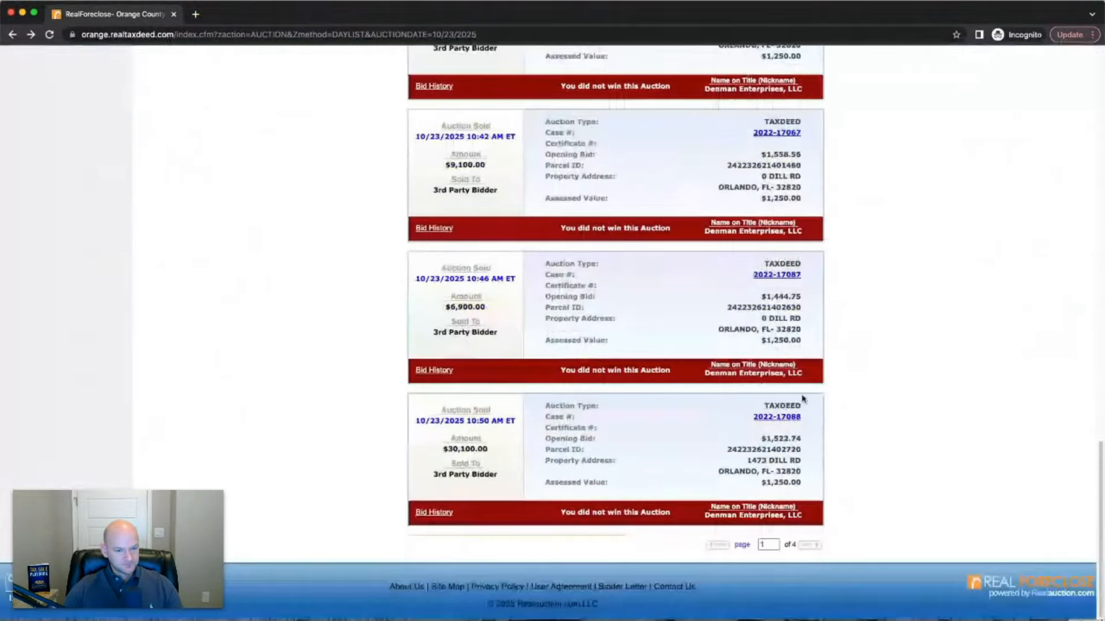
left_click(809, 546)
left_click(809, 545)
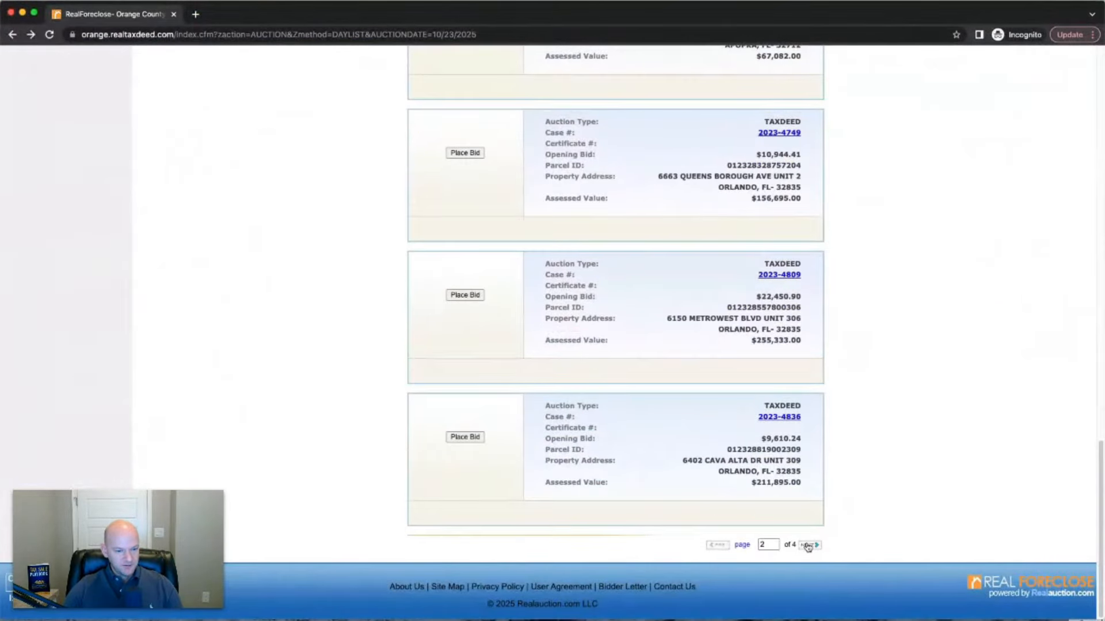
left_click(809, 546)
left_click(809, 546)
scroll(872, 501, "up", 5)
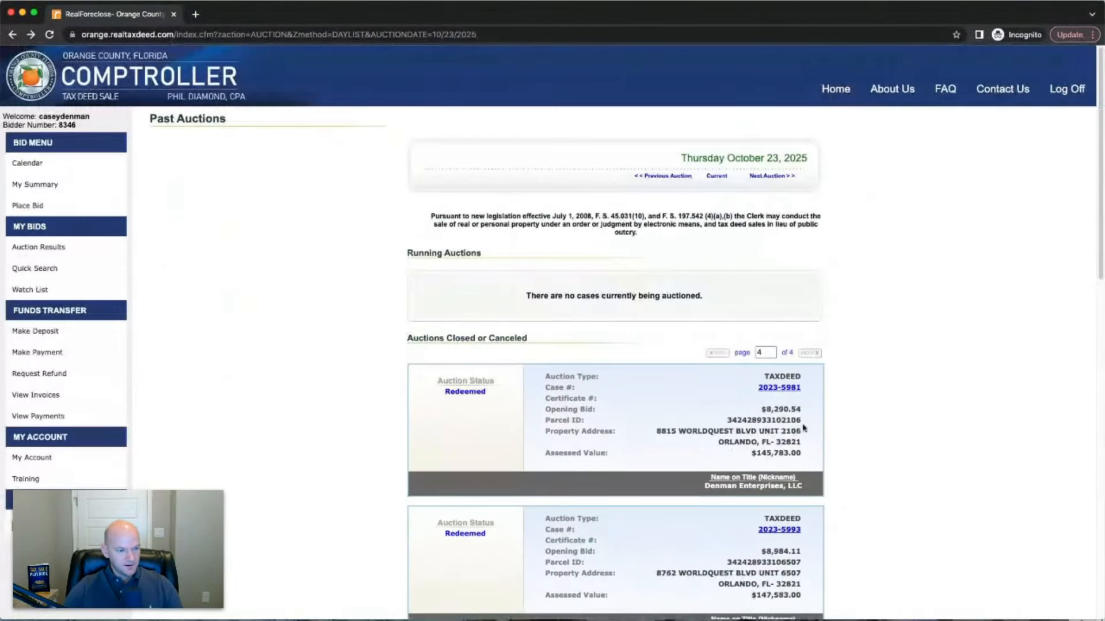
Return to page 2 of the closed auctions and review the Dill Rd and Fort Christmas Rd sales.
left_click(718, 353)
left_click(718, 352)
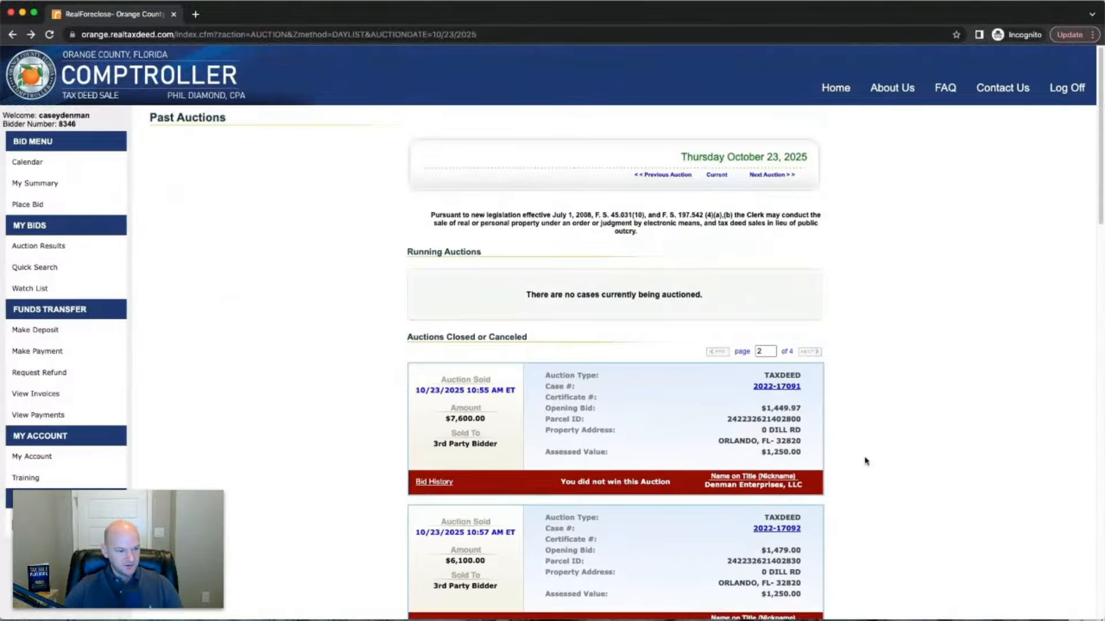
scroll(860, 457, "down", 15)
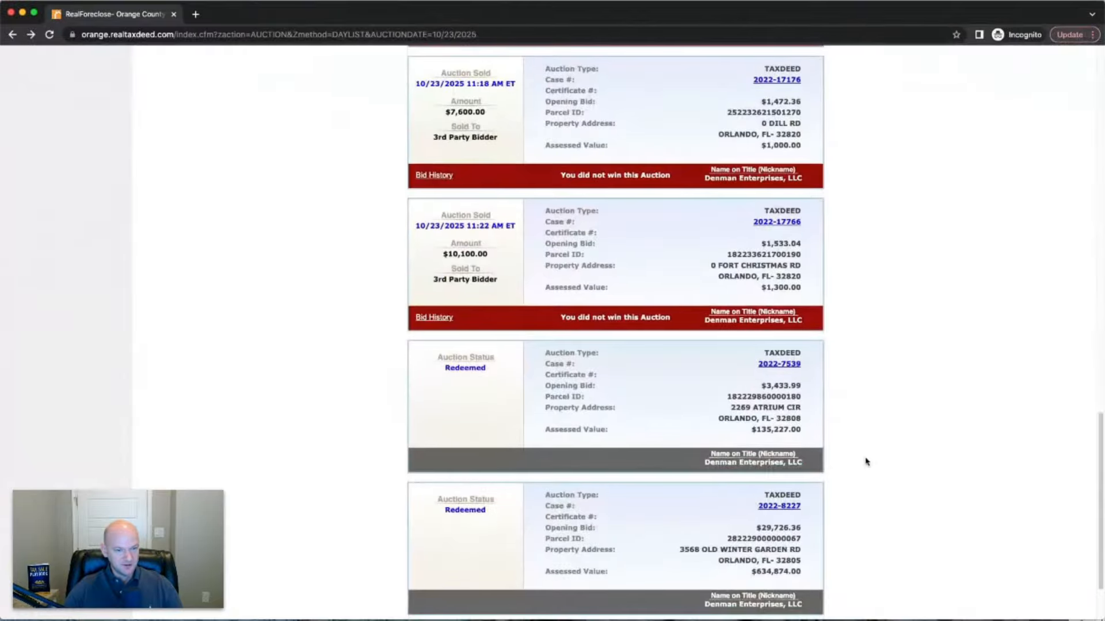
scroll(866, 461, "up", 3)
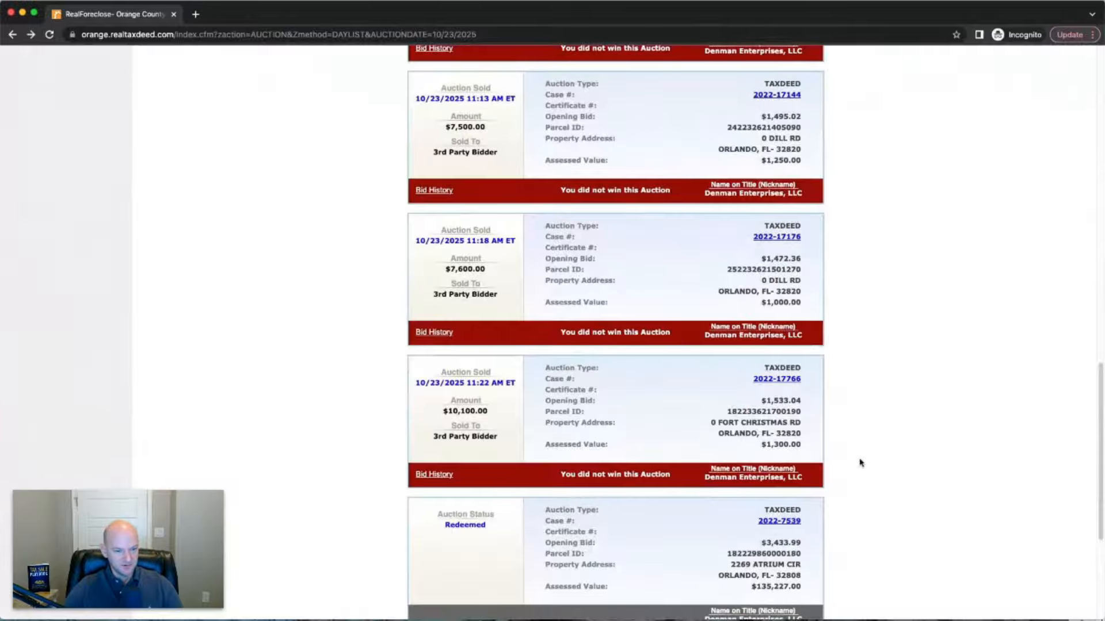
scroll(860, 462, "down", 1)
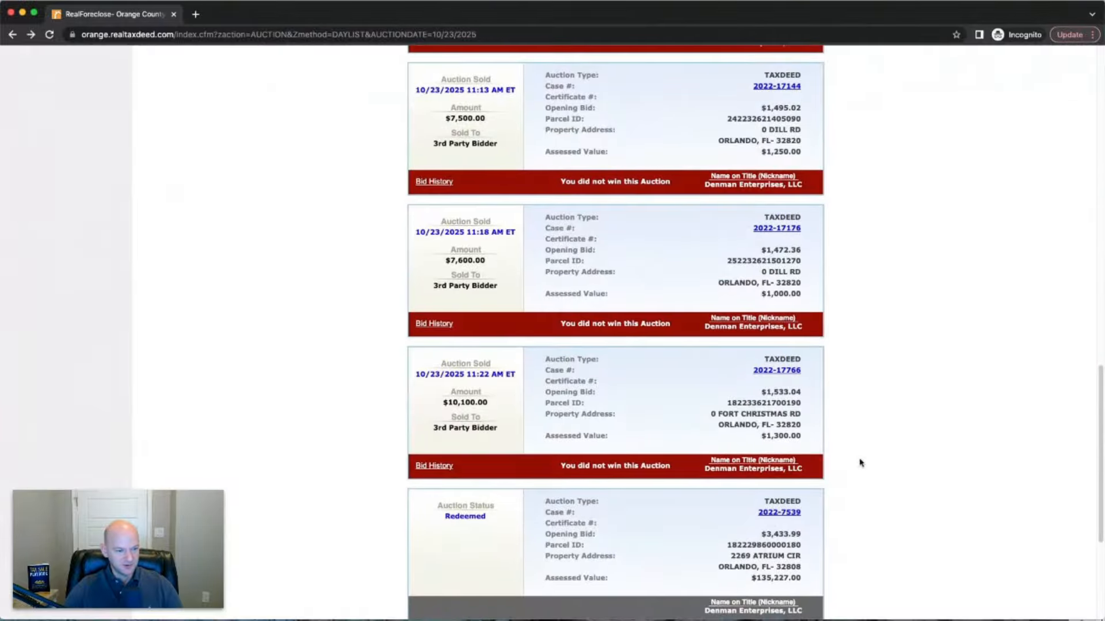
Open the auction details of the Fort Christmas Rd sale and read its legal description.
left_click(772, 371)
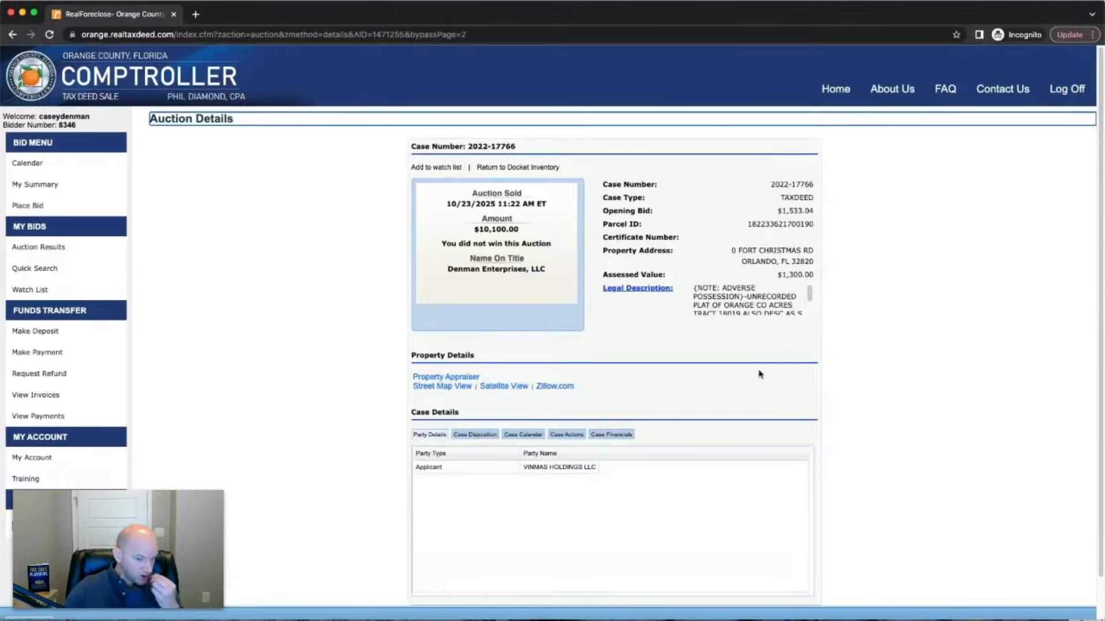
left_click_drag(742, 297, 693, 288)
left_click(567, 339)
Open the Fort Christmas Rd parcel's property appraiser record and review its historical land and market values.
left_click(463, 377)
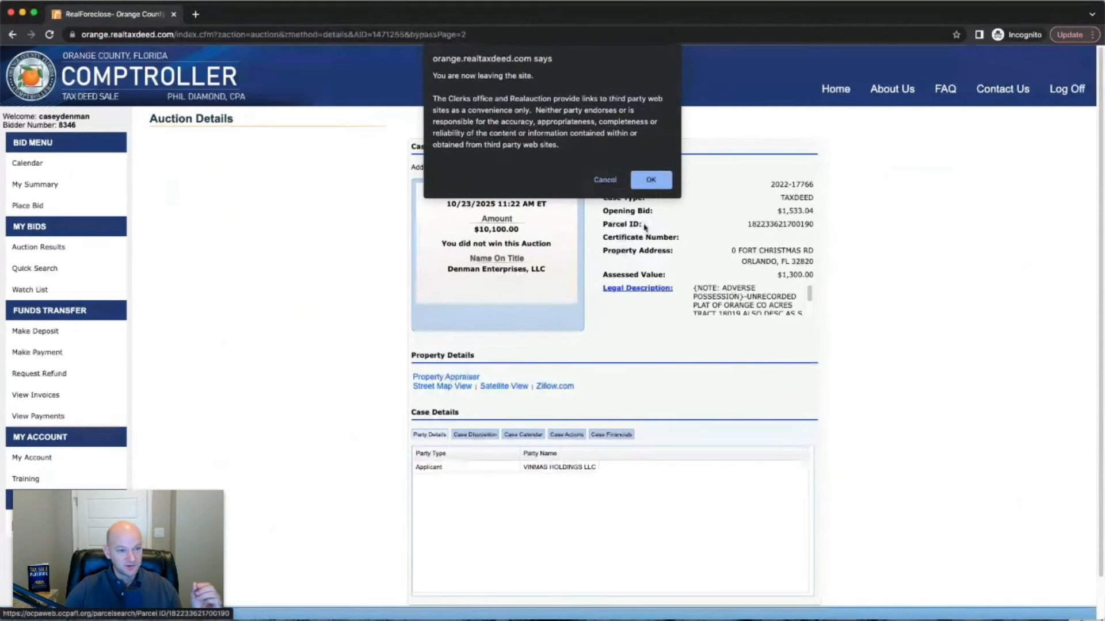
key("Return")
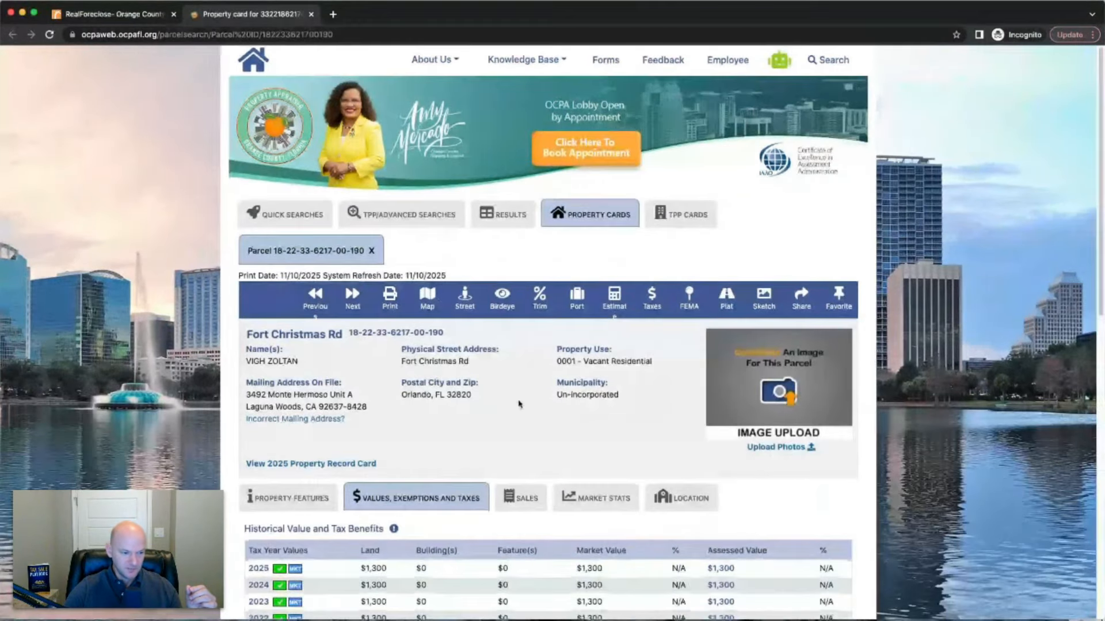
scroll(520, 404, "down", 4)
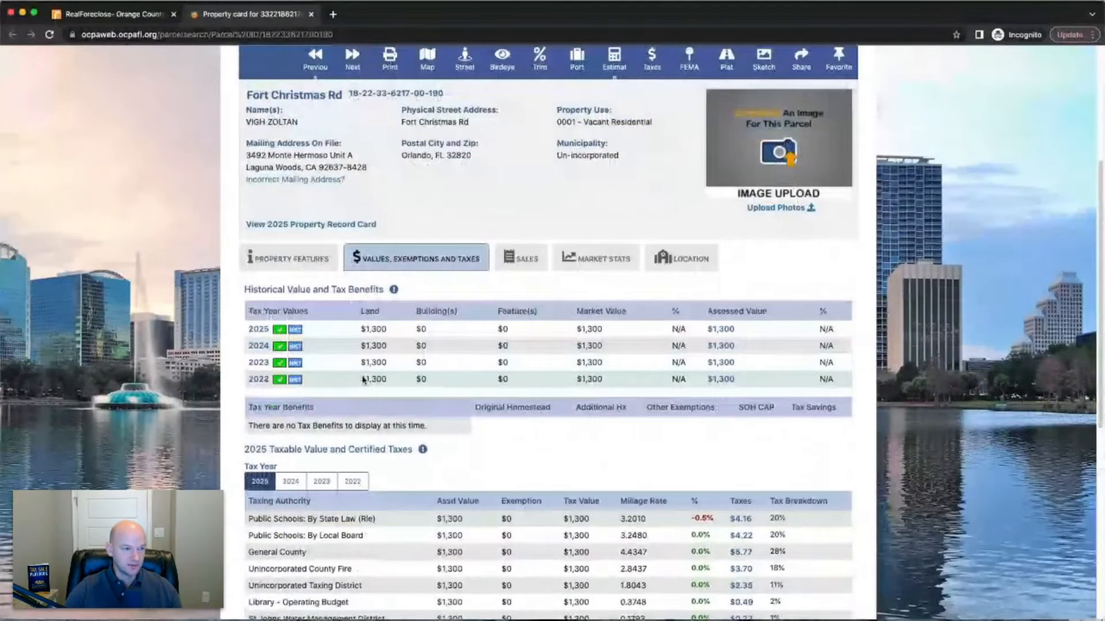
scroll(364, 381, "up", 3)
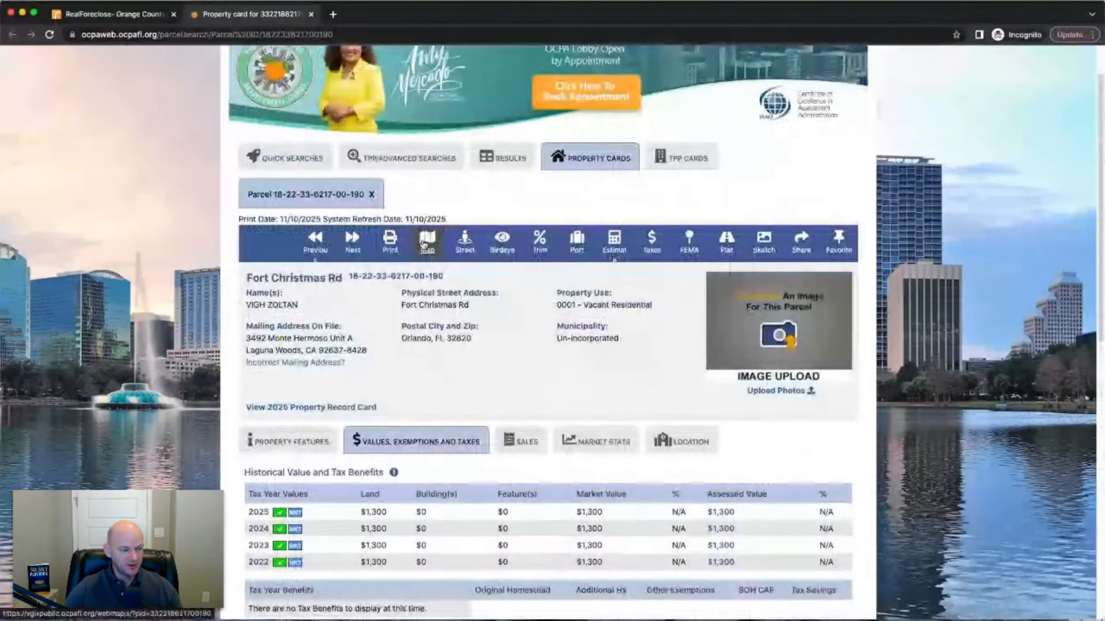
Open the Fort Christmas Rd parcel's map and show the Aerial 2025 imagery.
left_click(424, 244)
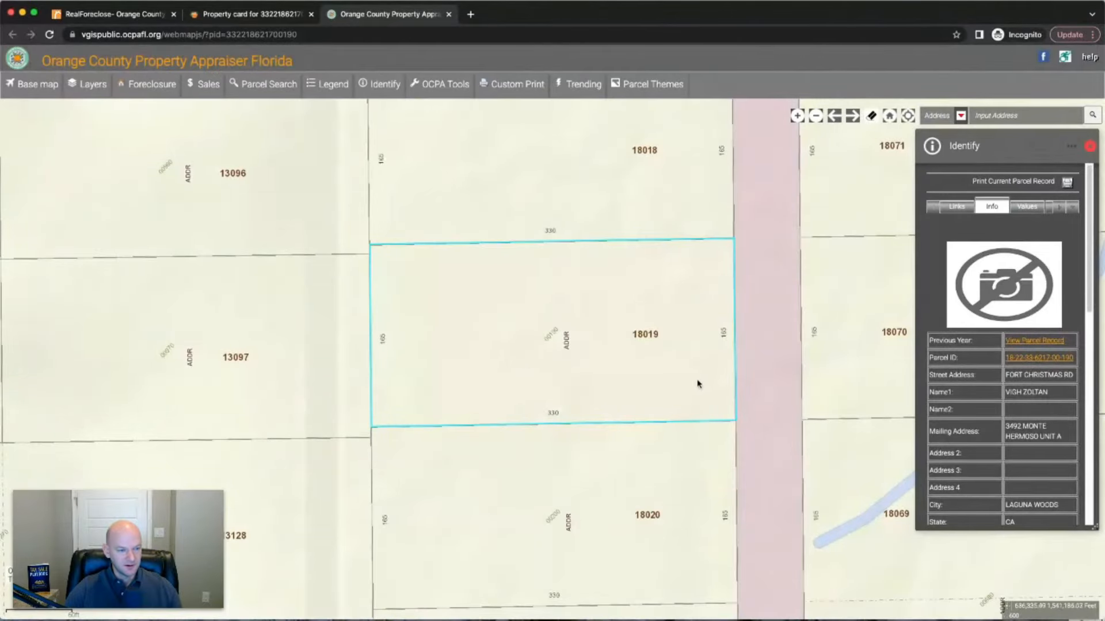
left_click(34, 85)
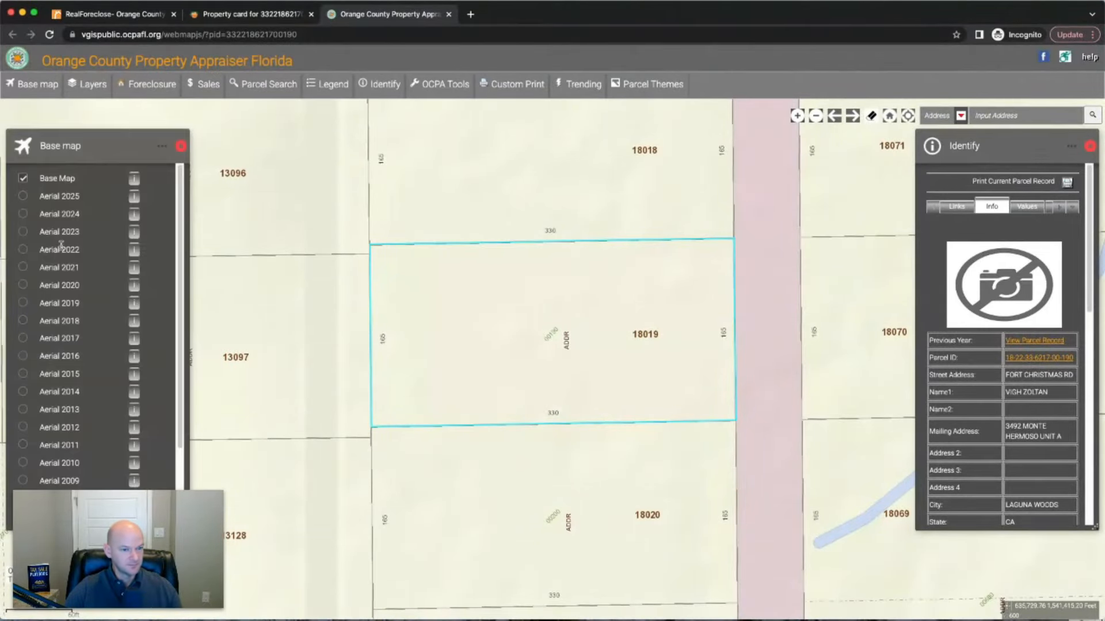
left_click(23, 196)
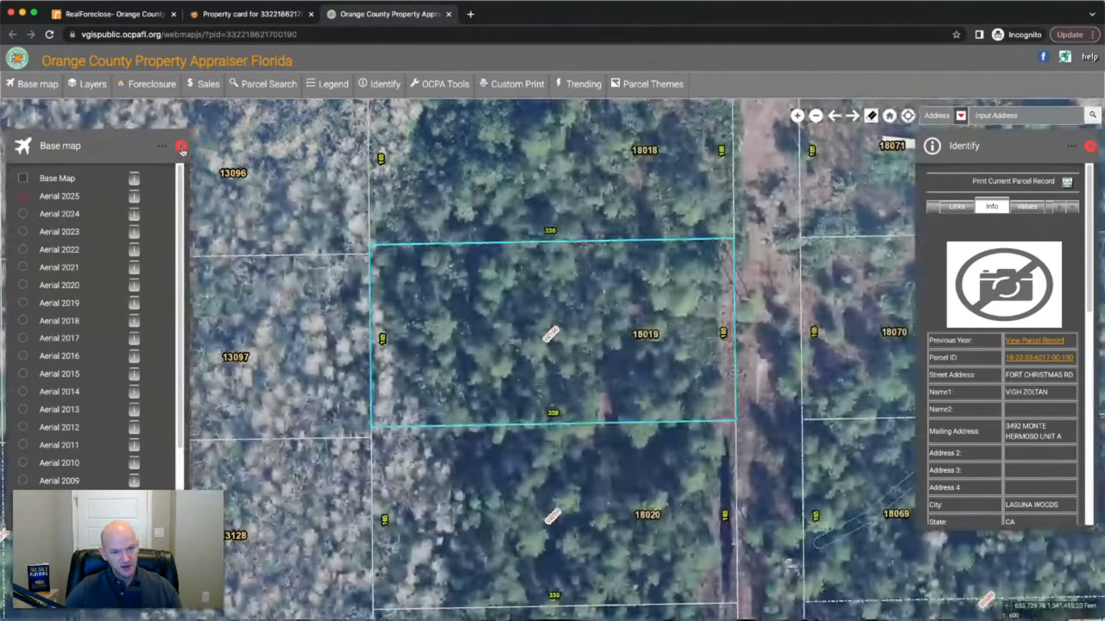
left_click(181, 148)
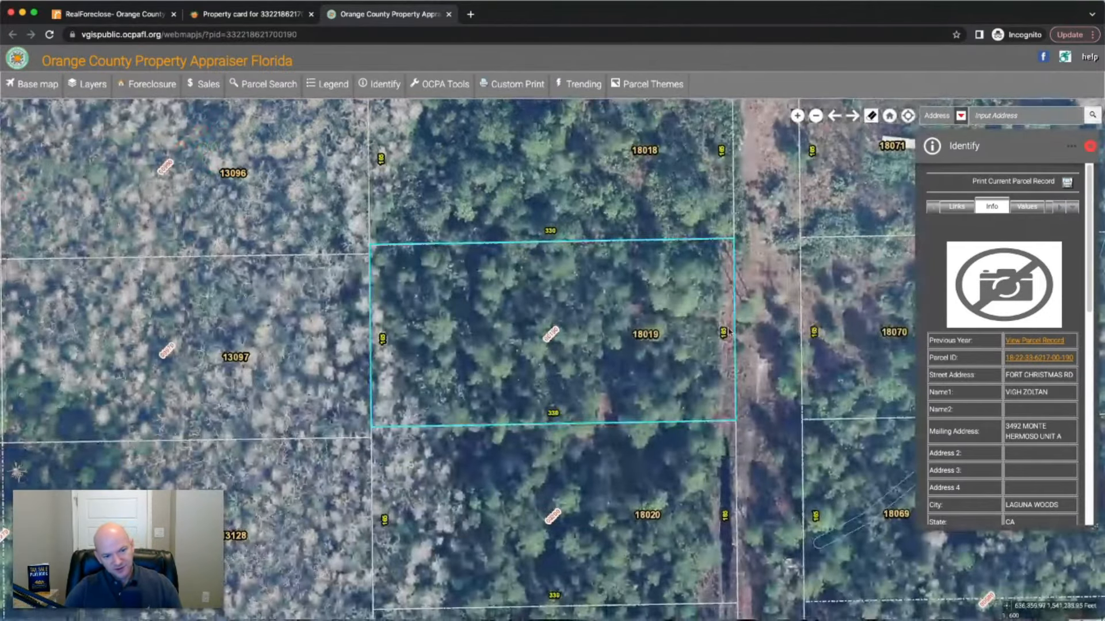
Examine the cleared strip beside the Fort Christmas Rd parcel and the wider surroundings for road access.
left_click_drag(752, 300, 682, 301)
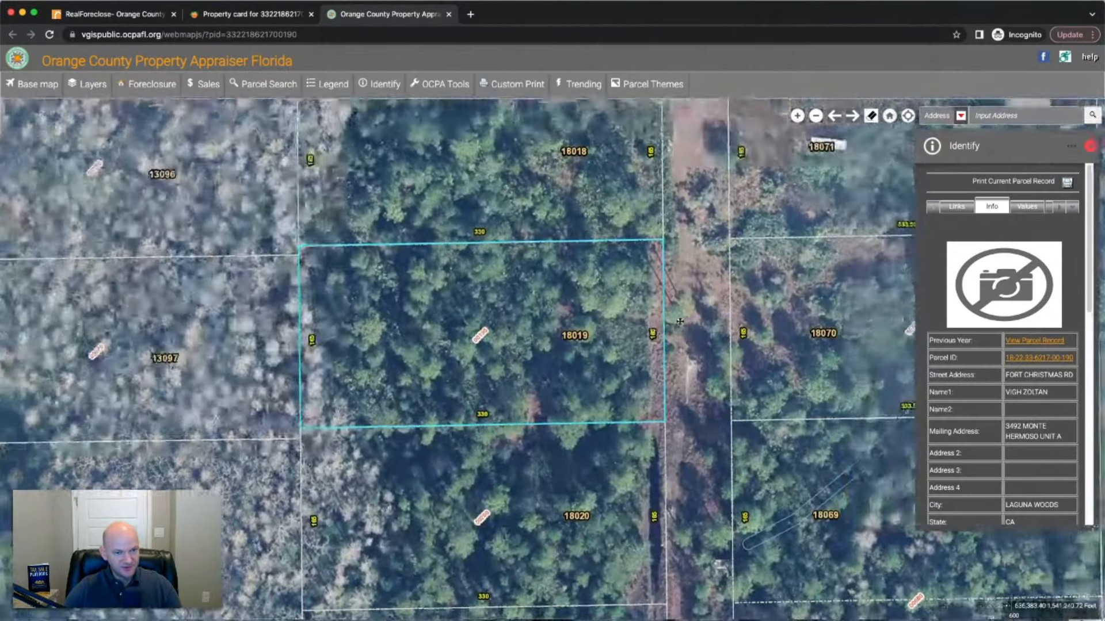
left_click(816, 117)
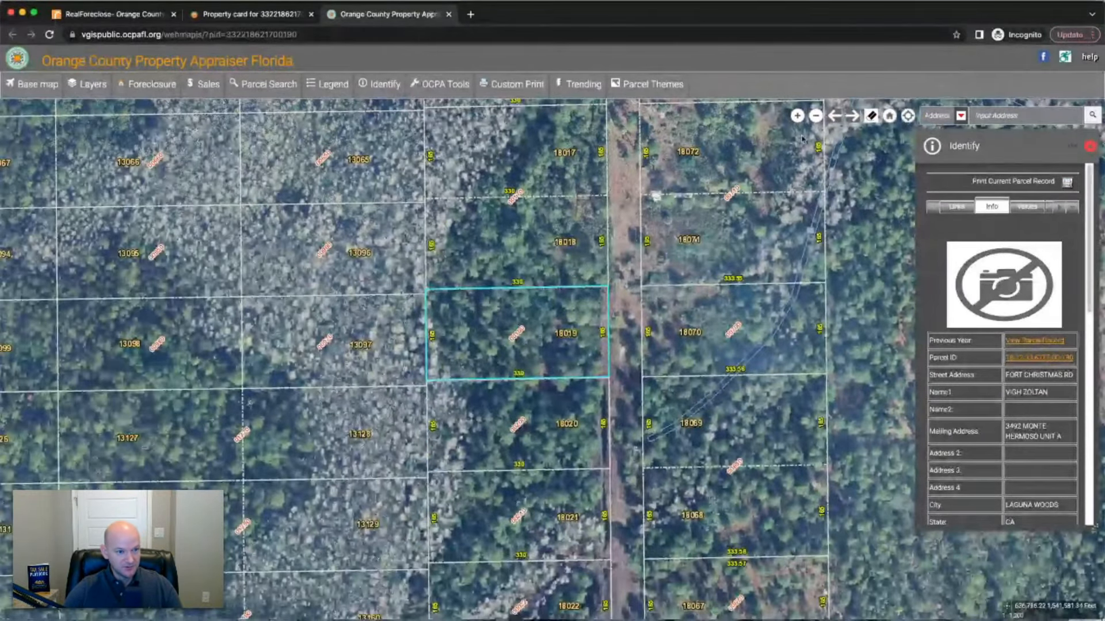
left_click(816, 117)
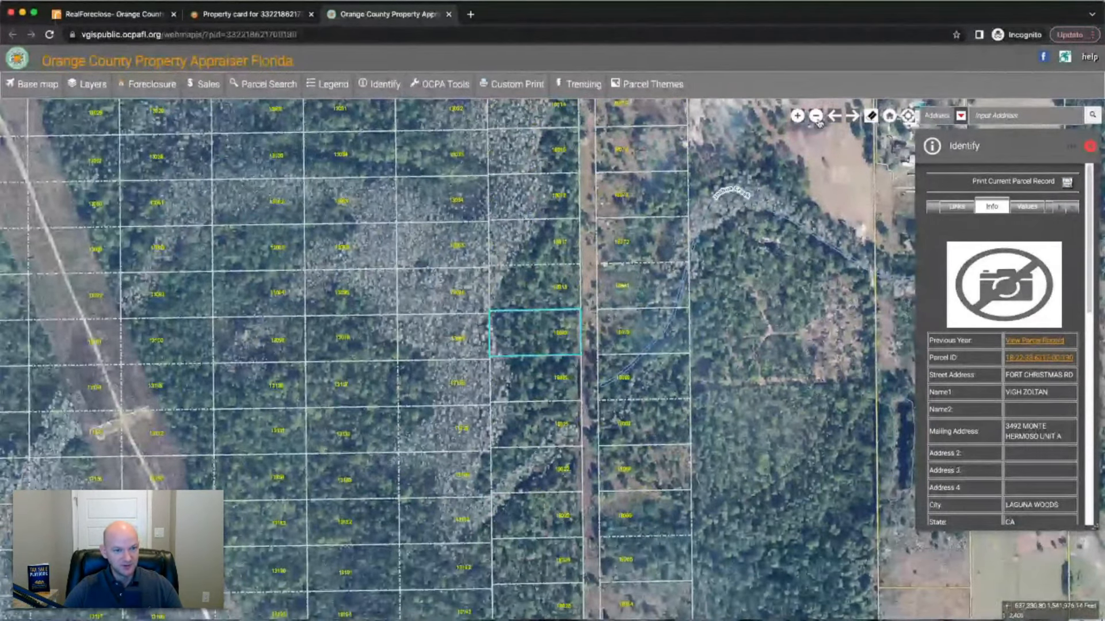
left_click(816, 116)
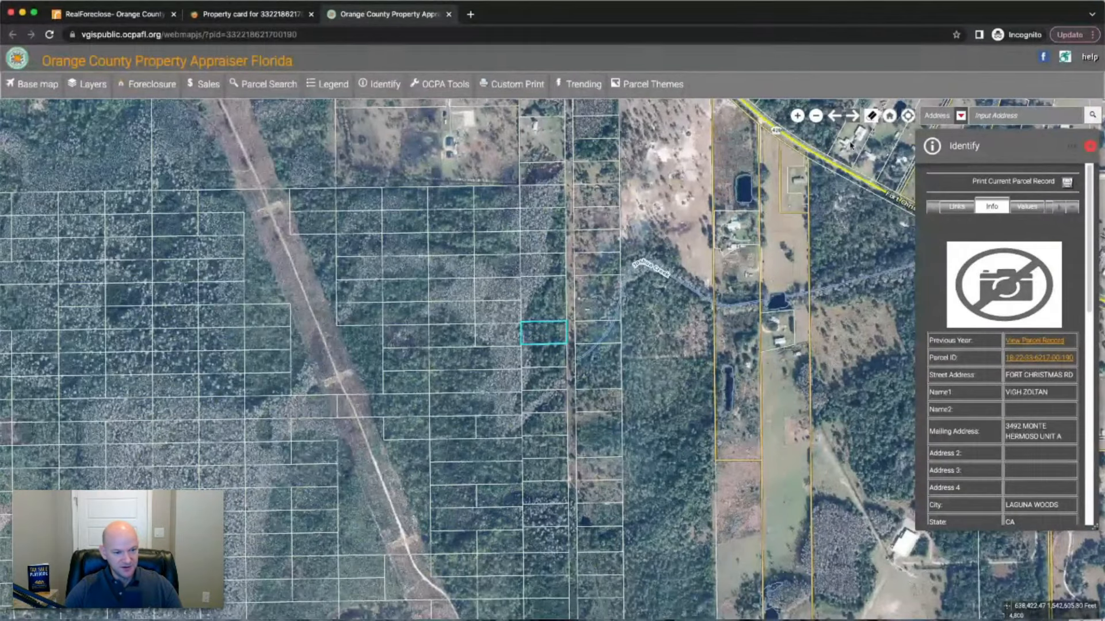
key("minus")
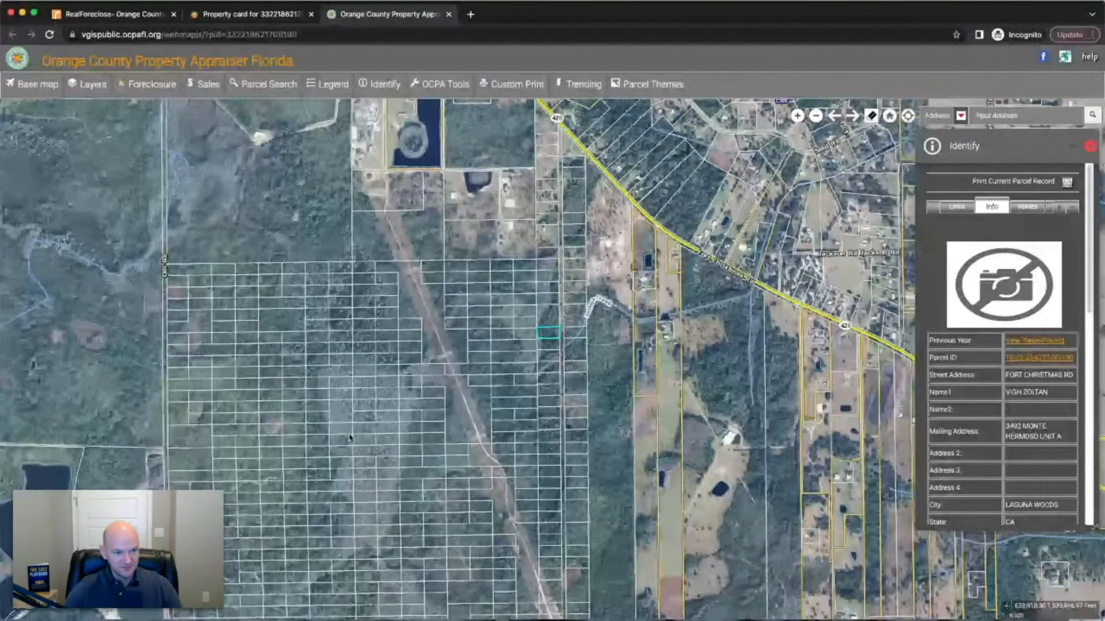
left_click(797, 116)
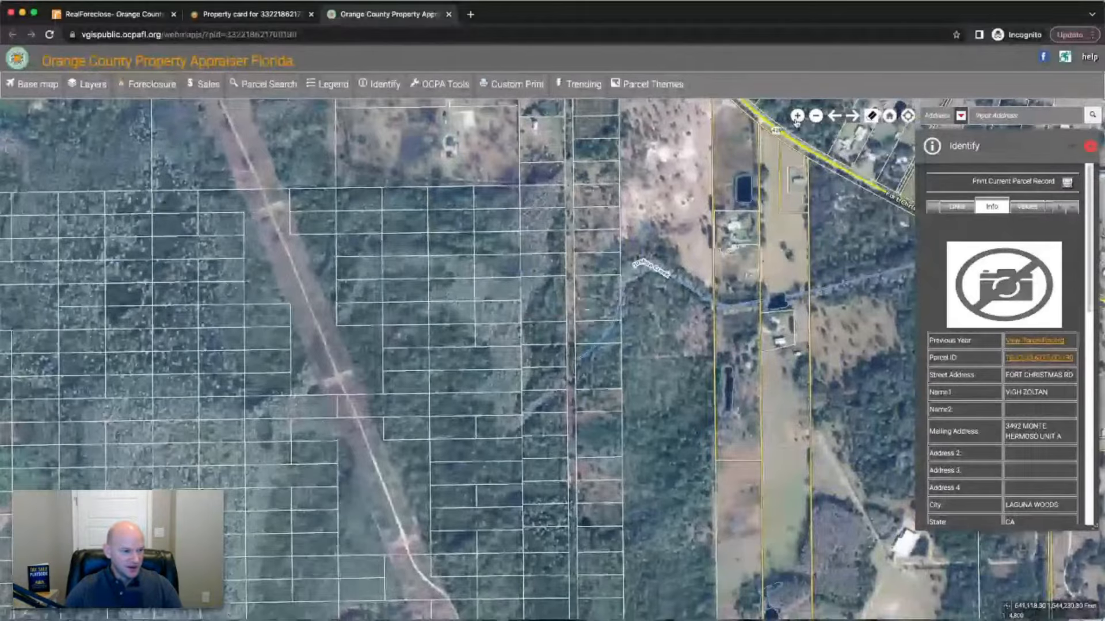
left_click(797, 115)
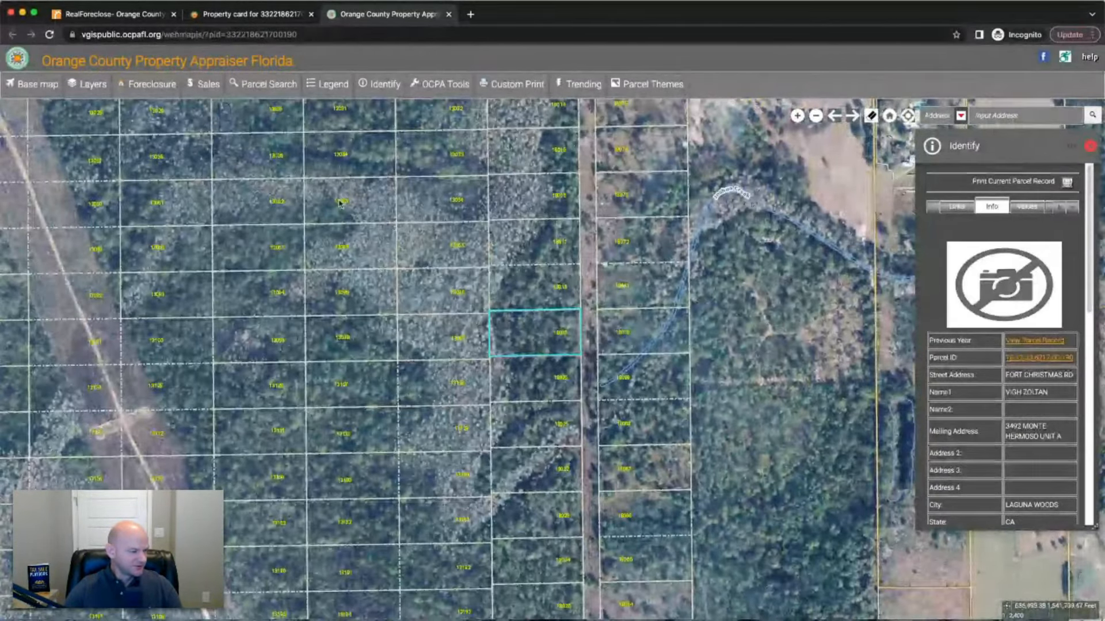
Check the available map layers and base maps, and display the Aerial 2025 imagery again.
left_click(87, 84)
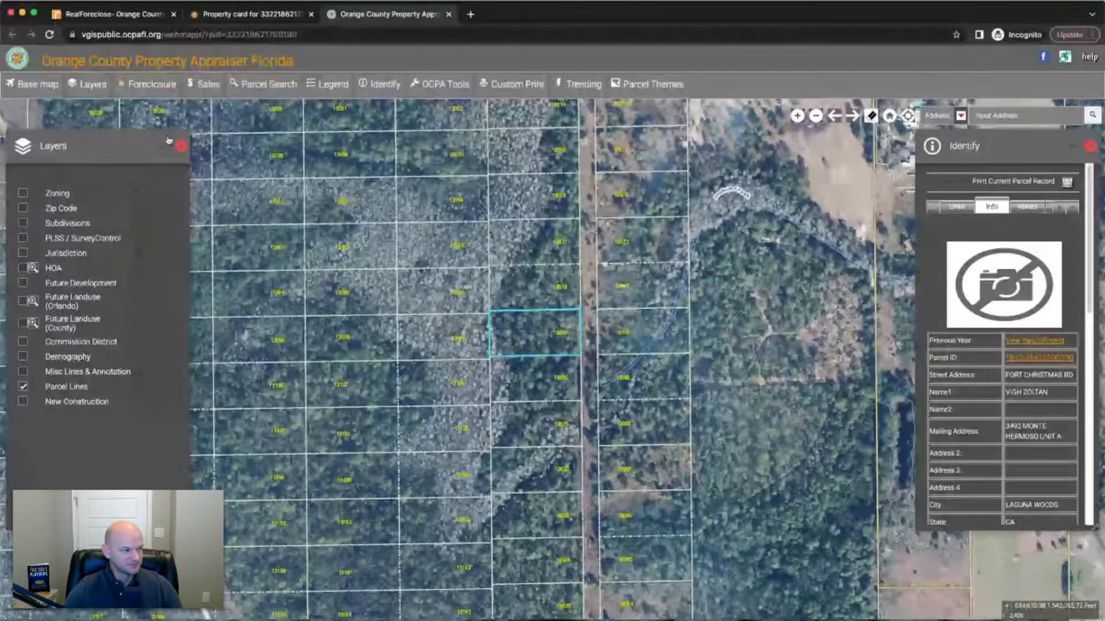
left_click(38, 84)
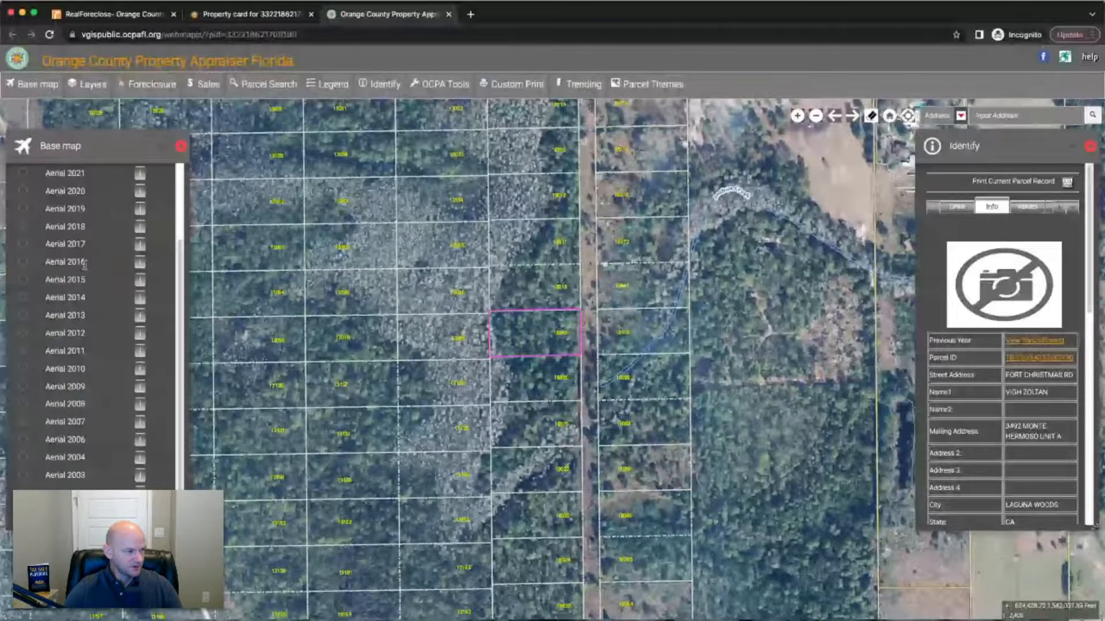
scroll(70, 254, "up", 2)
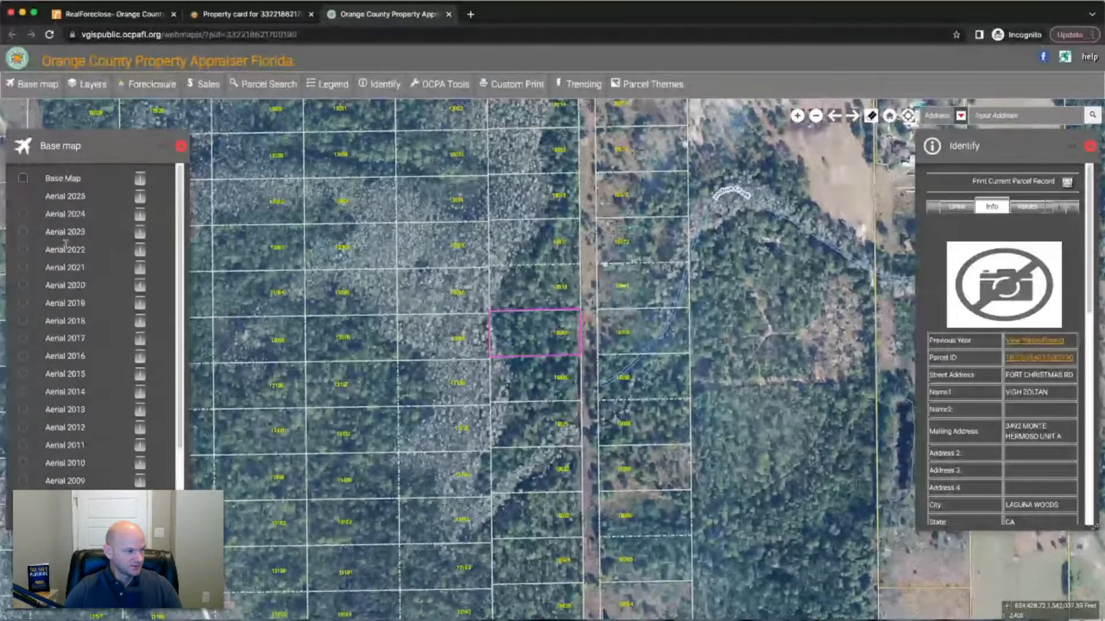
left_click(138, 182)
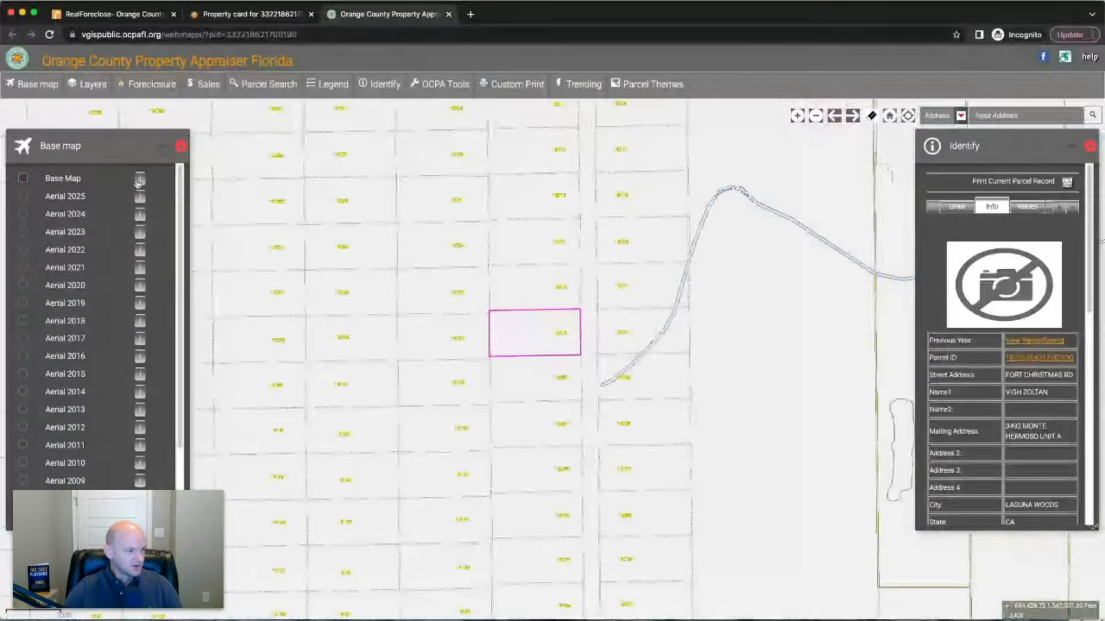
left_click(23, 199)
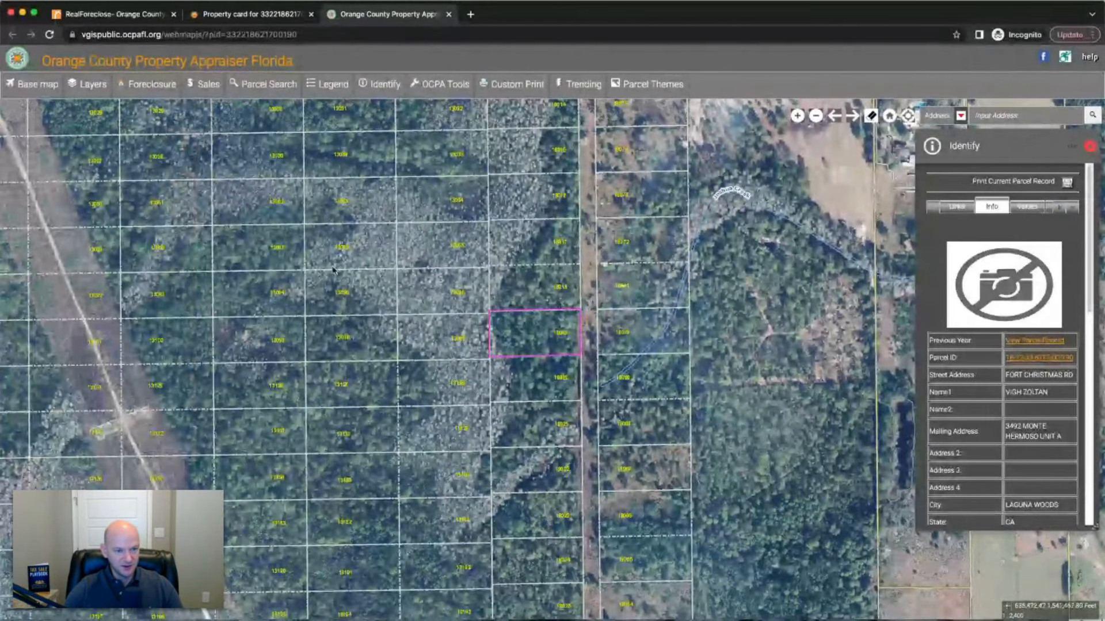
Examine the tract grid around the Fort Christmas Rd parcel, from the nearby highway to the wooded lots southwest.
left_click(798, 116)
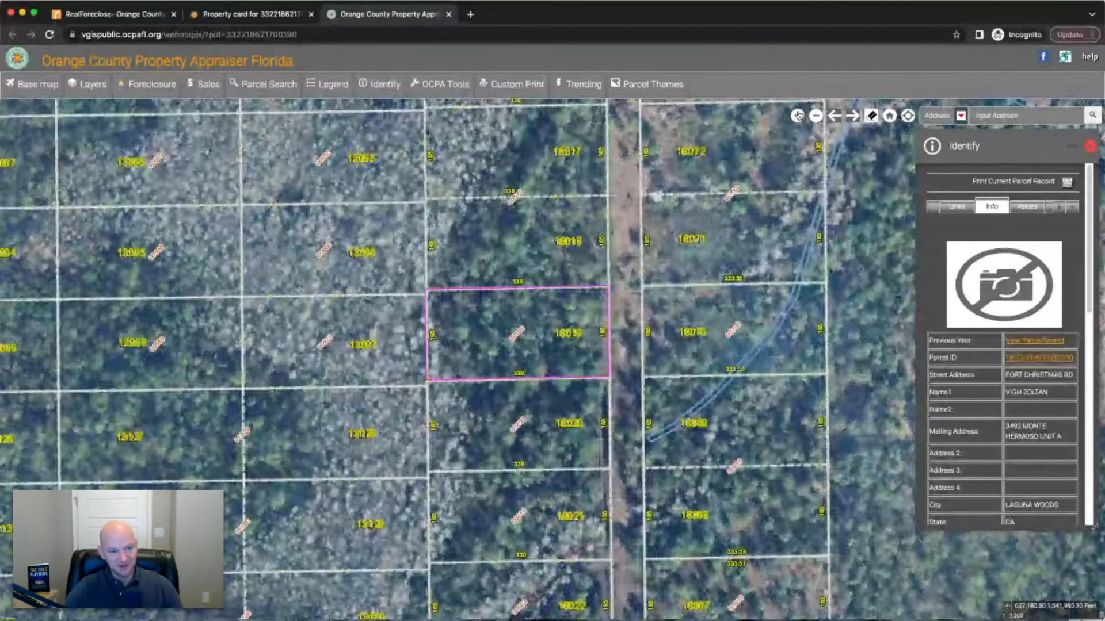
double_click(816, 117)
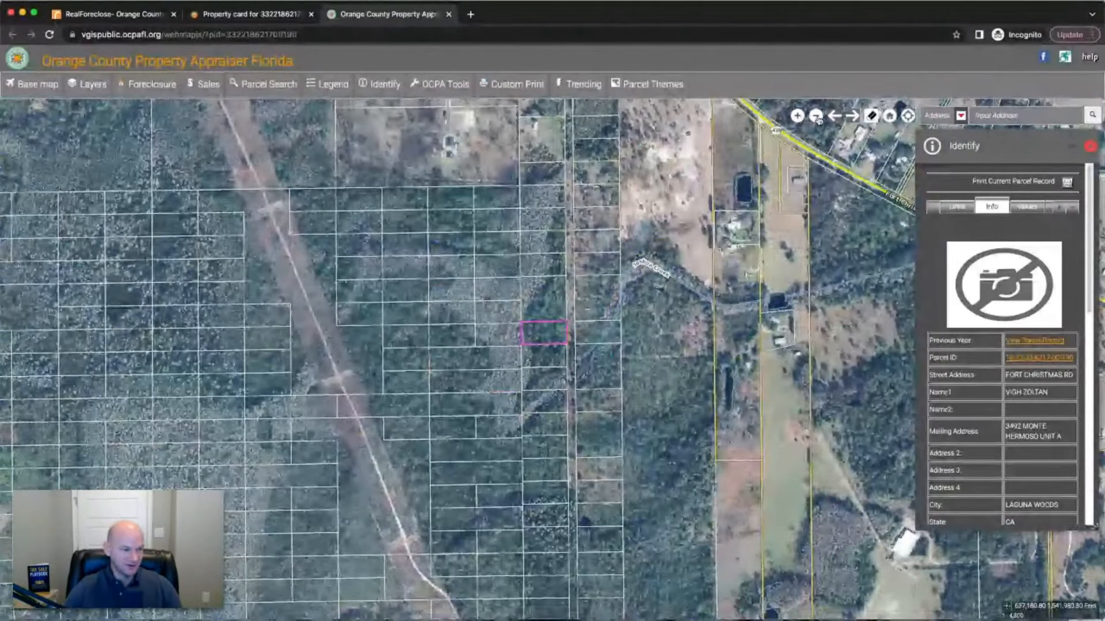
left_click(817, 116)
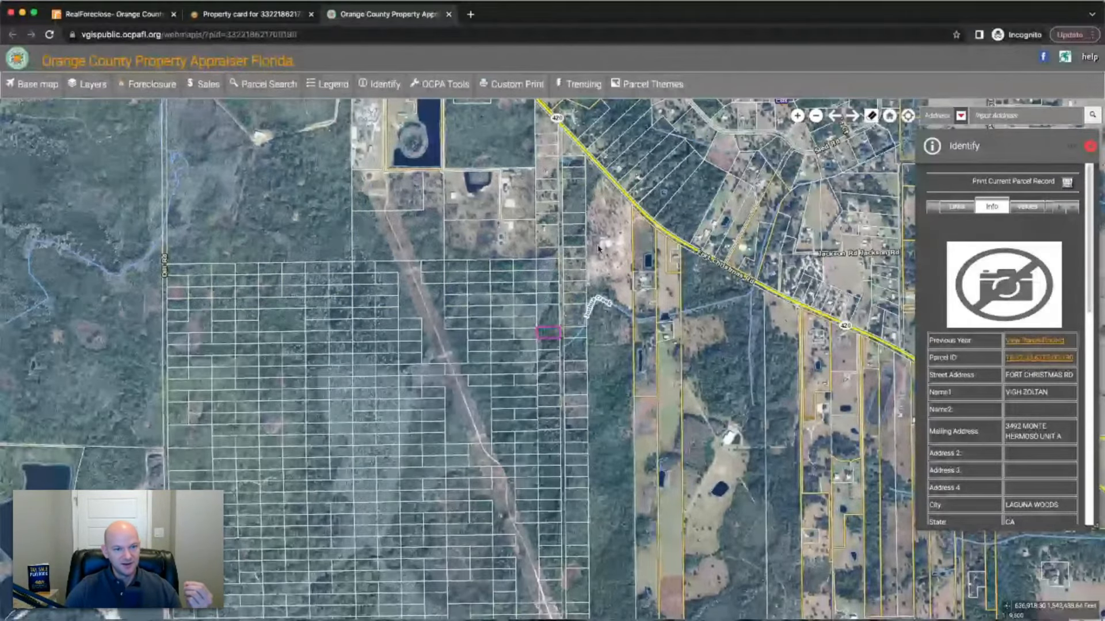
left_click(817, 117)
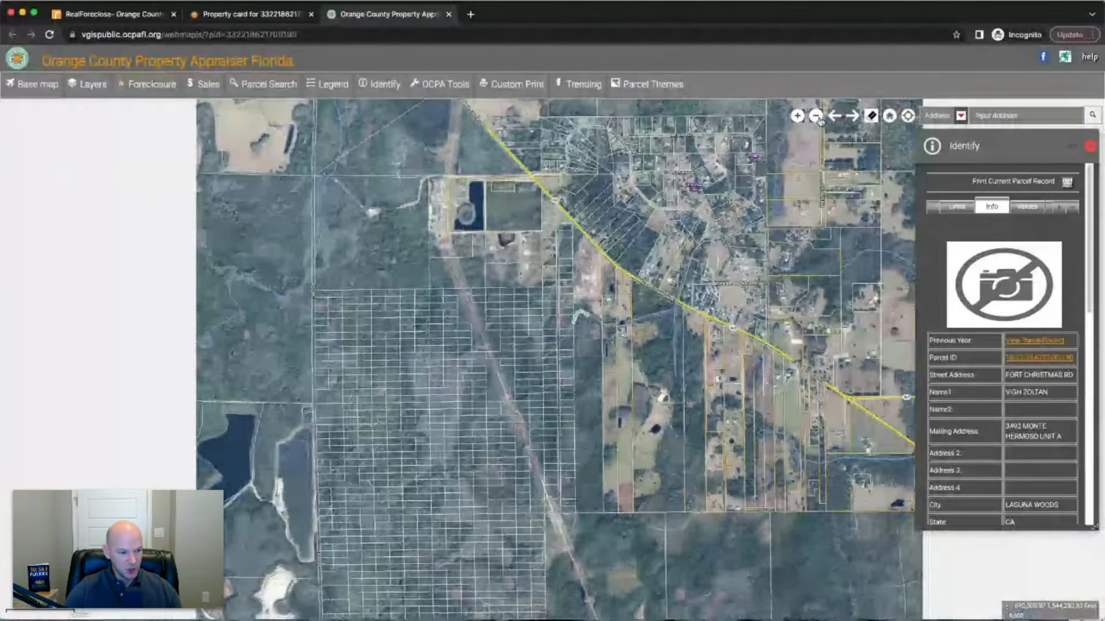
left_click(817, 116)
left_click(797, 116)
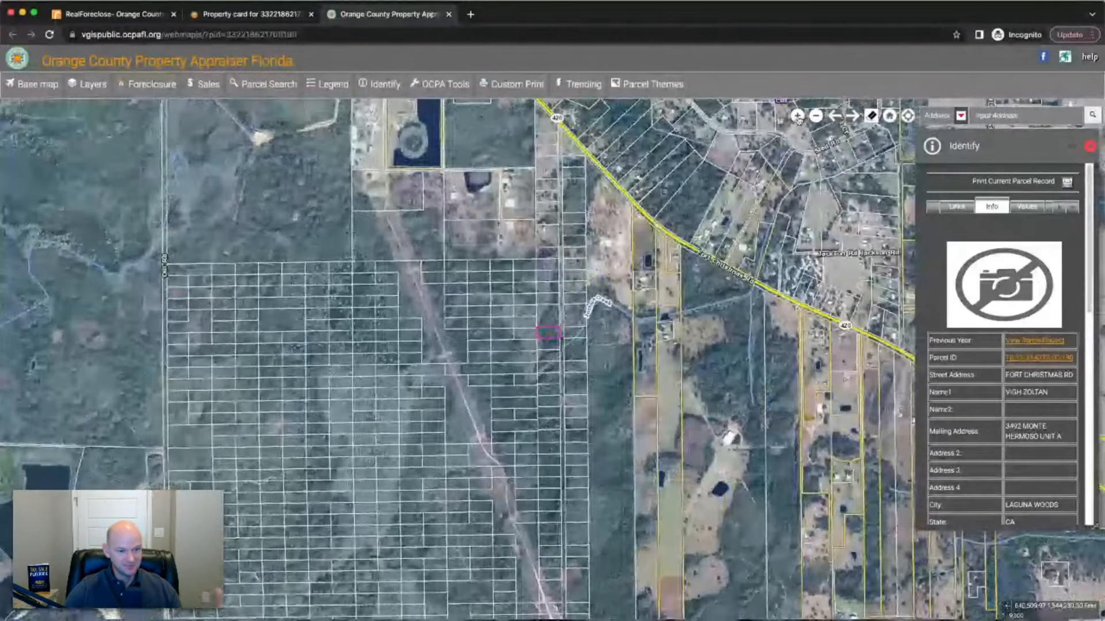
left_click(797, 117)
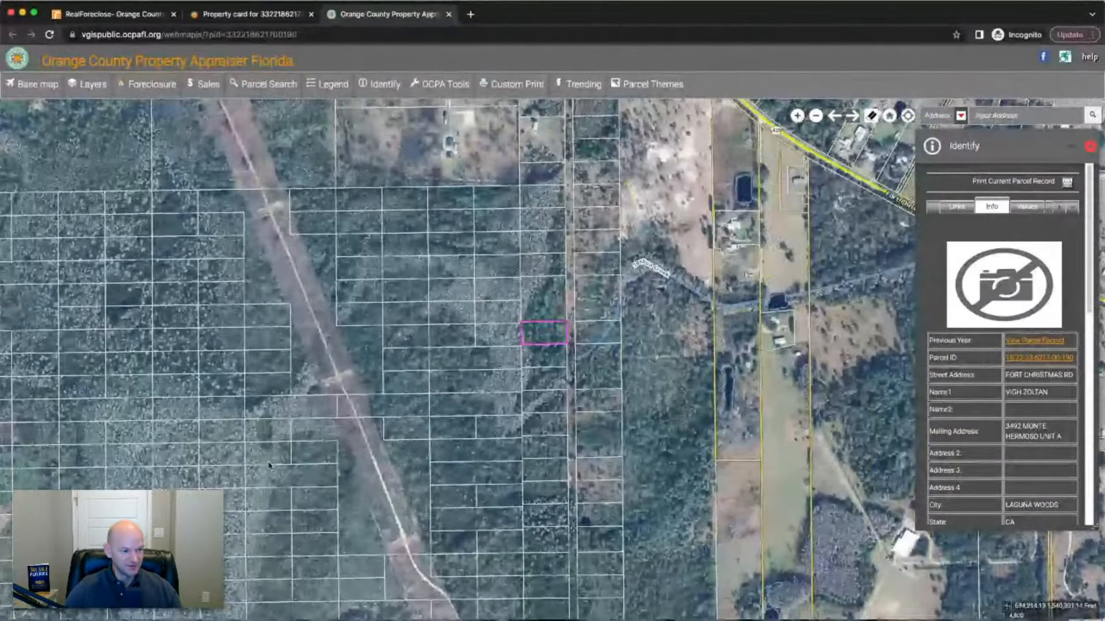
left_click_drag(276, 510, 636, 344)
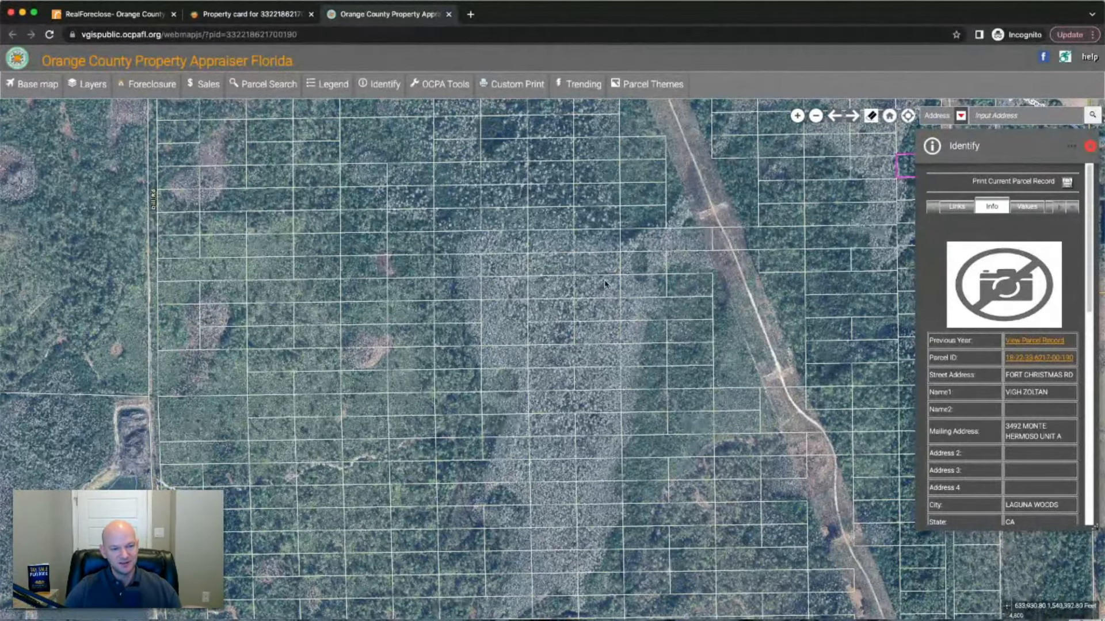
Close the Fort Christmas Rd property record and return from the case details to the auction list.
left_click(272, 16)
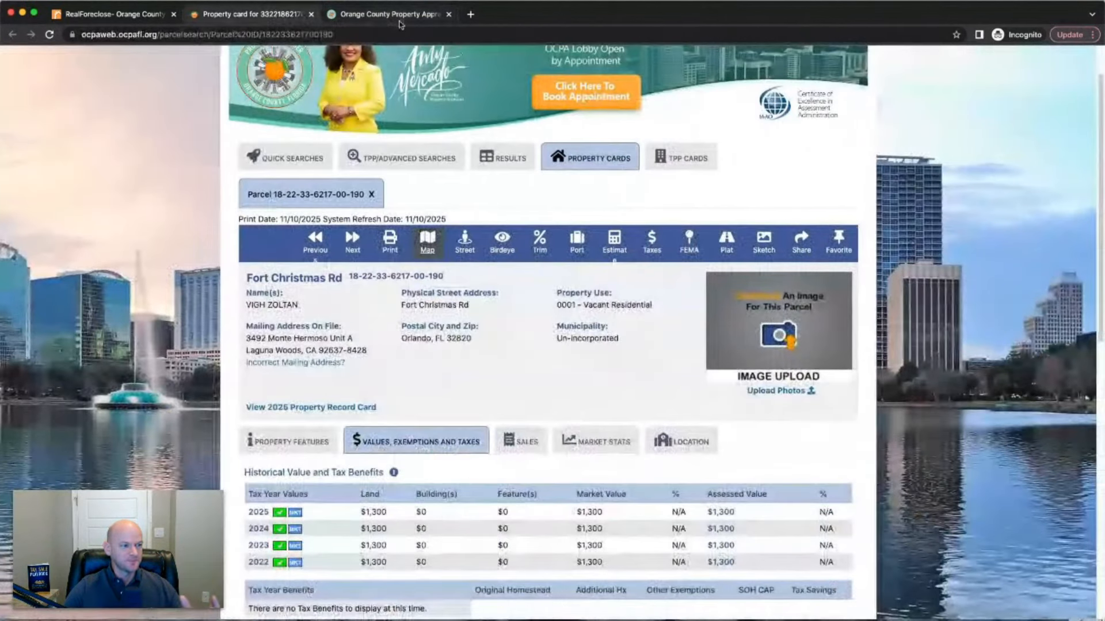
left_click(311, 14)
left_click(110, 14)
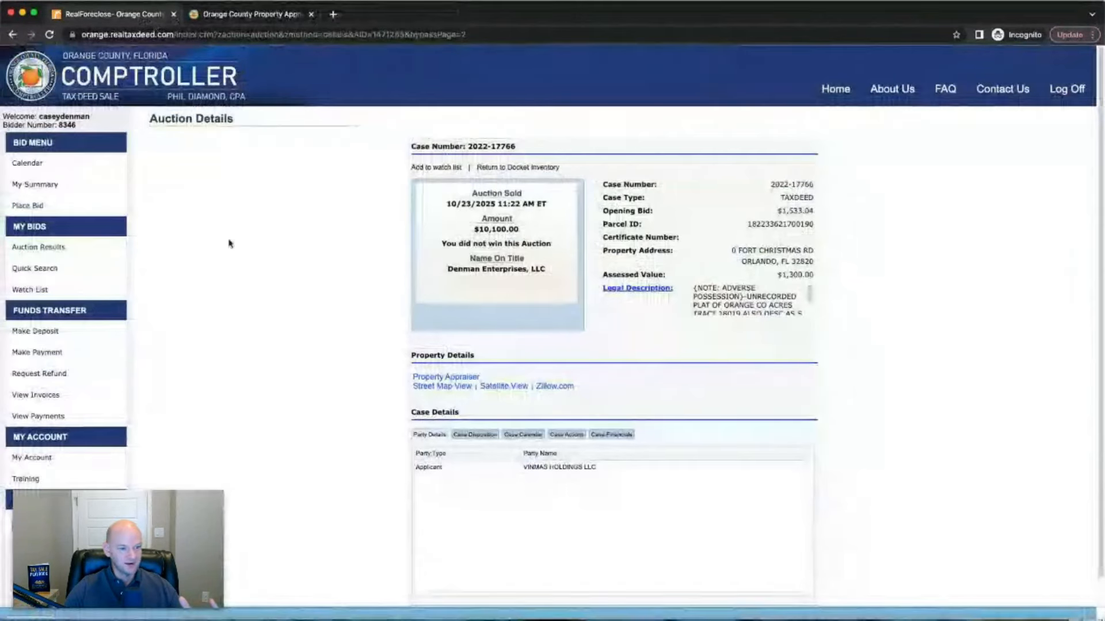
key("super+bracketleft")
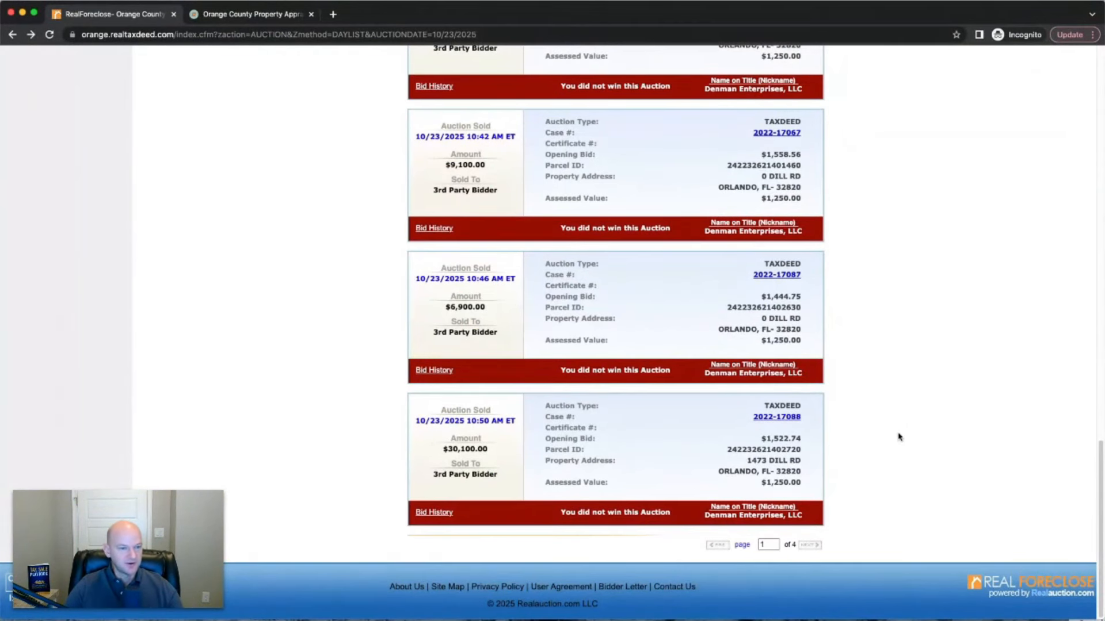
Look over the Dill Rd sales on page 1 of the closed auctions and go to page 2.
scroll(900, 437, "up", 3)
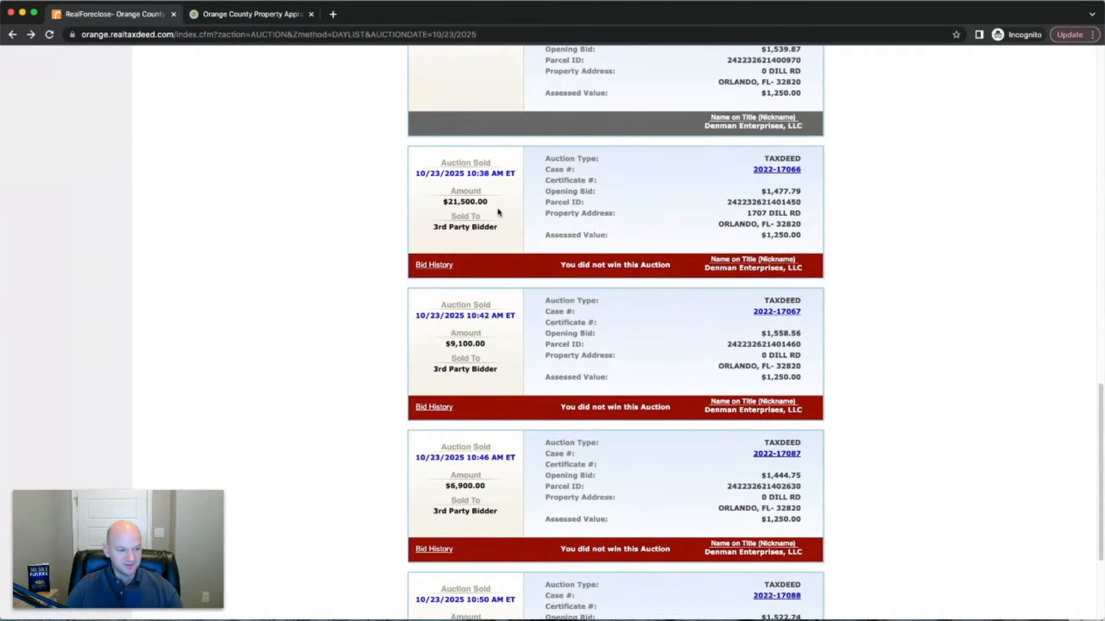
scroll(879, 392, "down", 3)
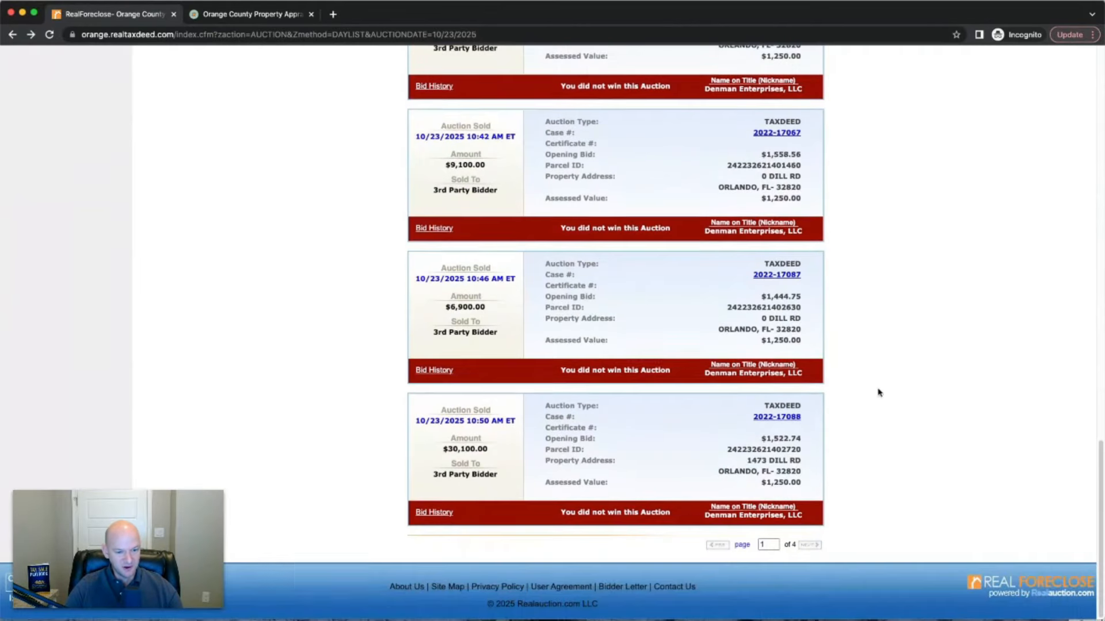
left_click(809, 547)
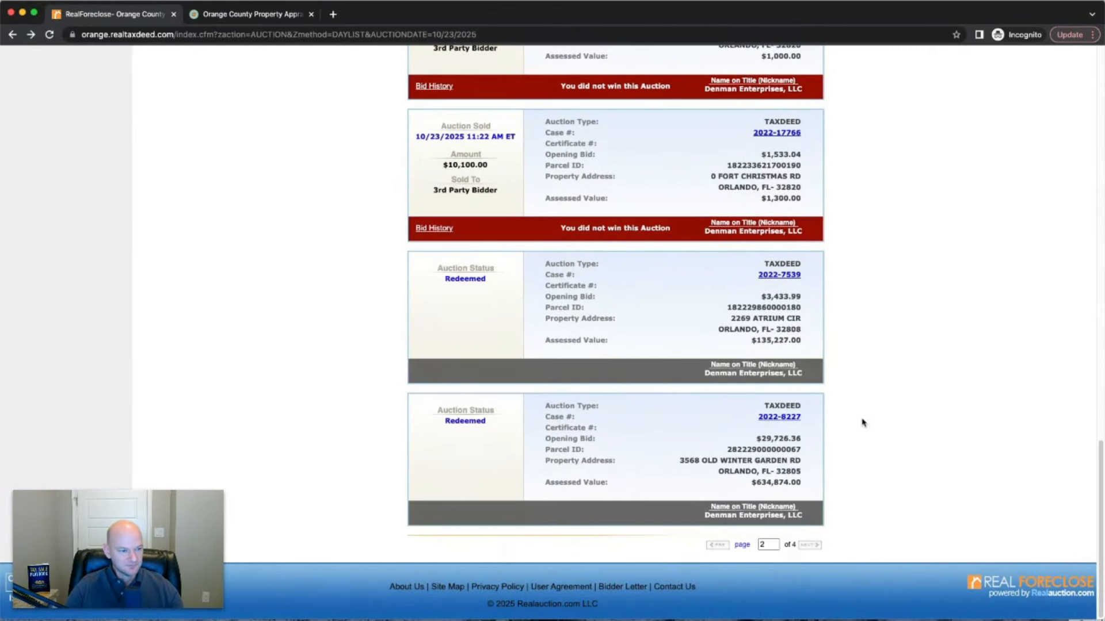
scroll(475, 375, "up", 3)
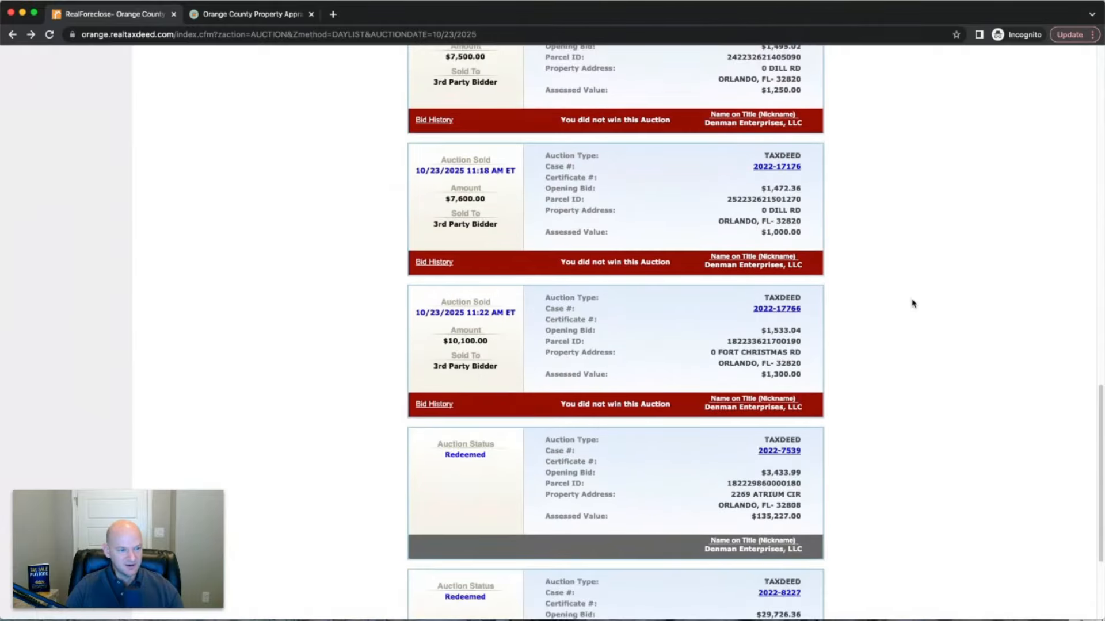
Check the bid histories of the Dill Rd sales from 10:57 AM and 10:55 AM on page 2, closing each one.
scroll(912, 303, "up", 6)
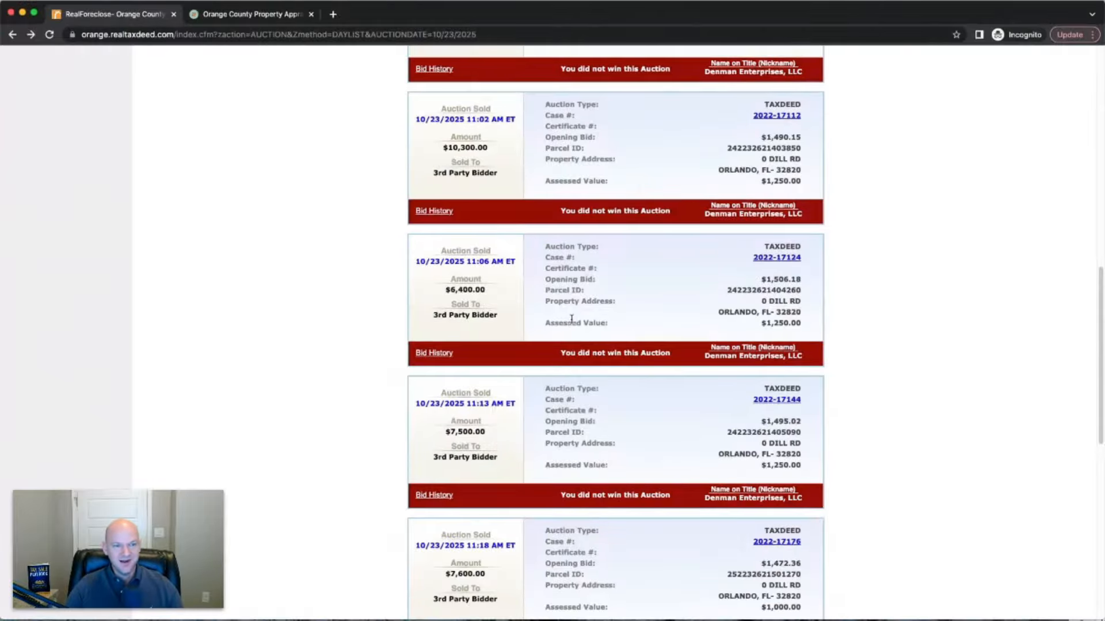
scroll(571, 319, "up", 8)
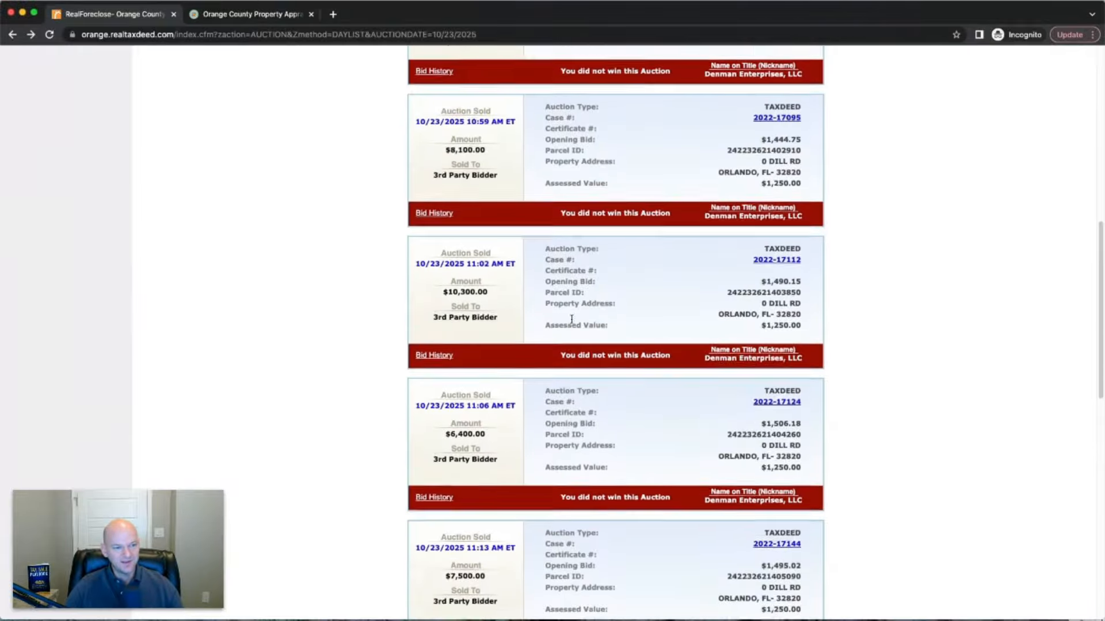
scroll(571, 319, "up", 1)
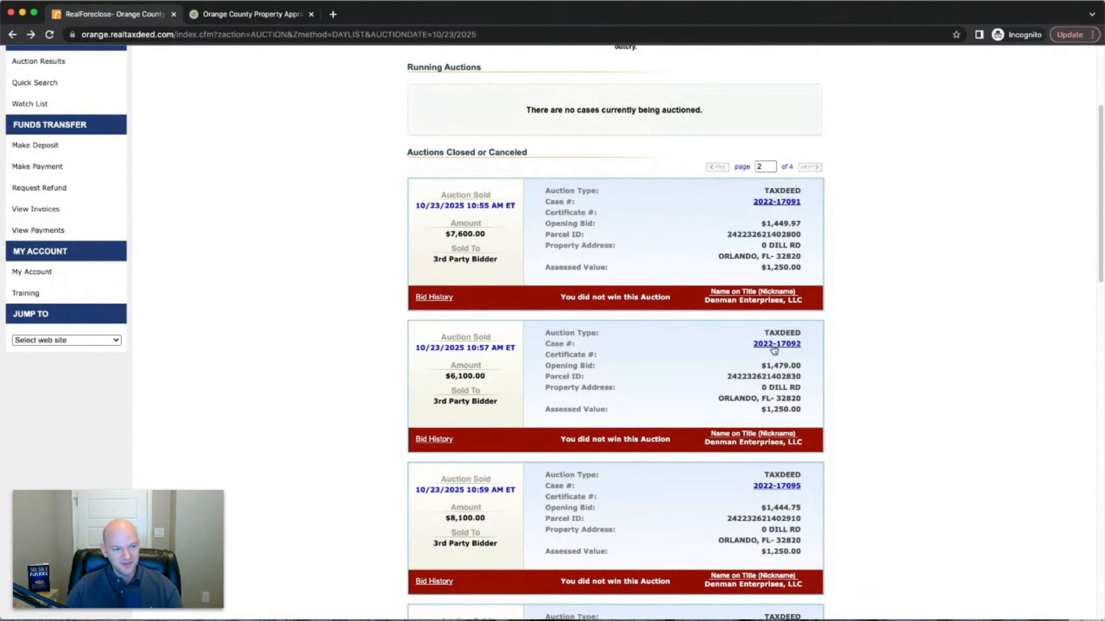
scroll(912, 417, "down", 1)
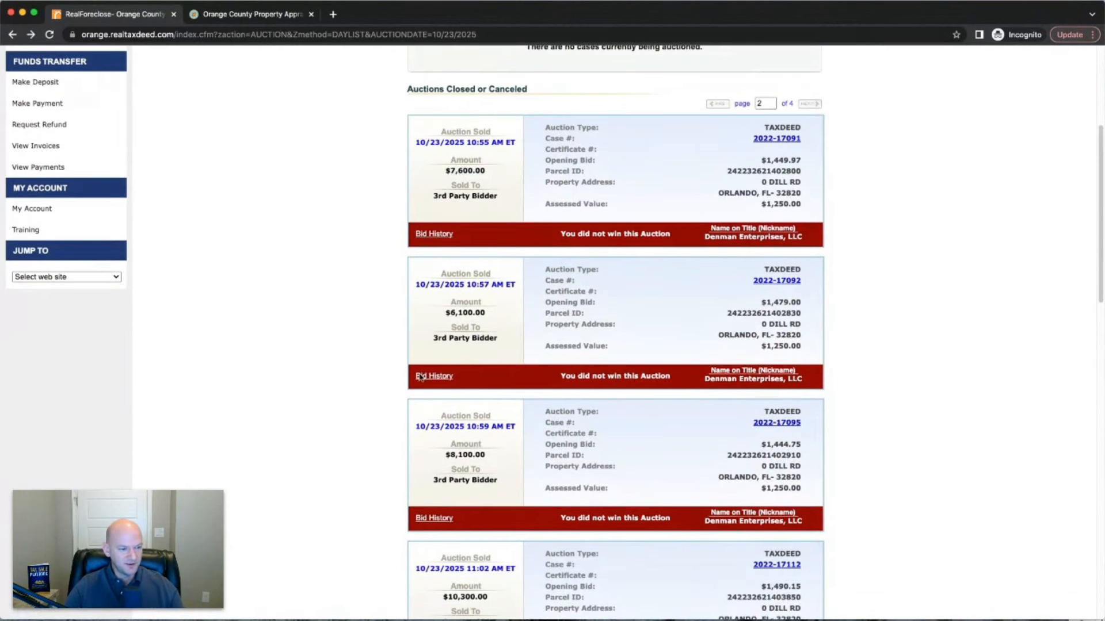
left_click(434, 376)
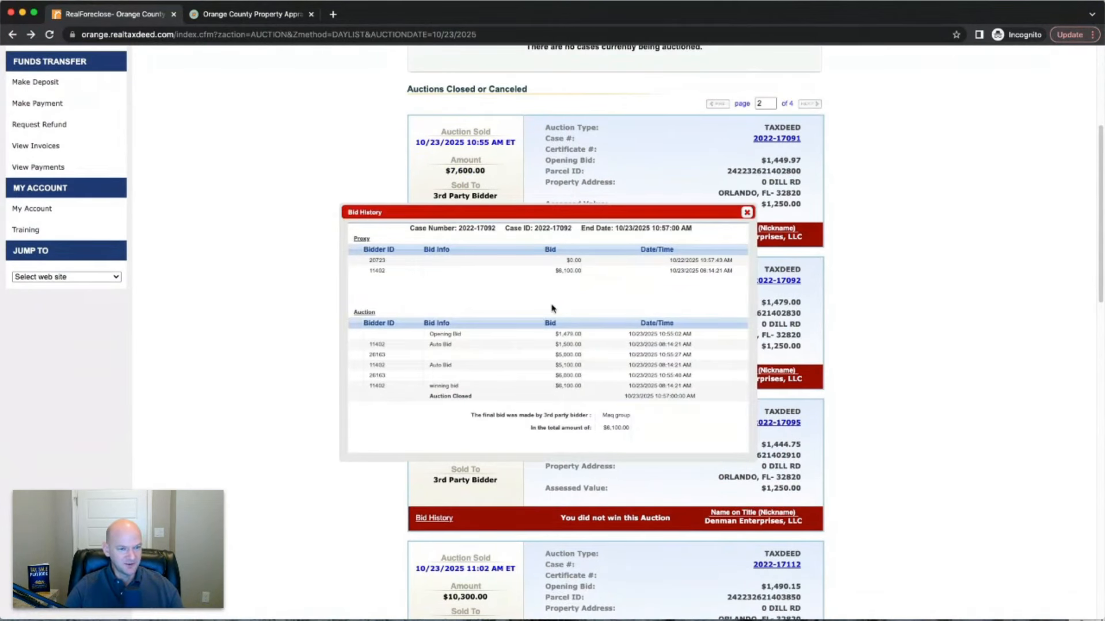
left_click(747, 213)
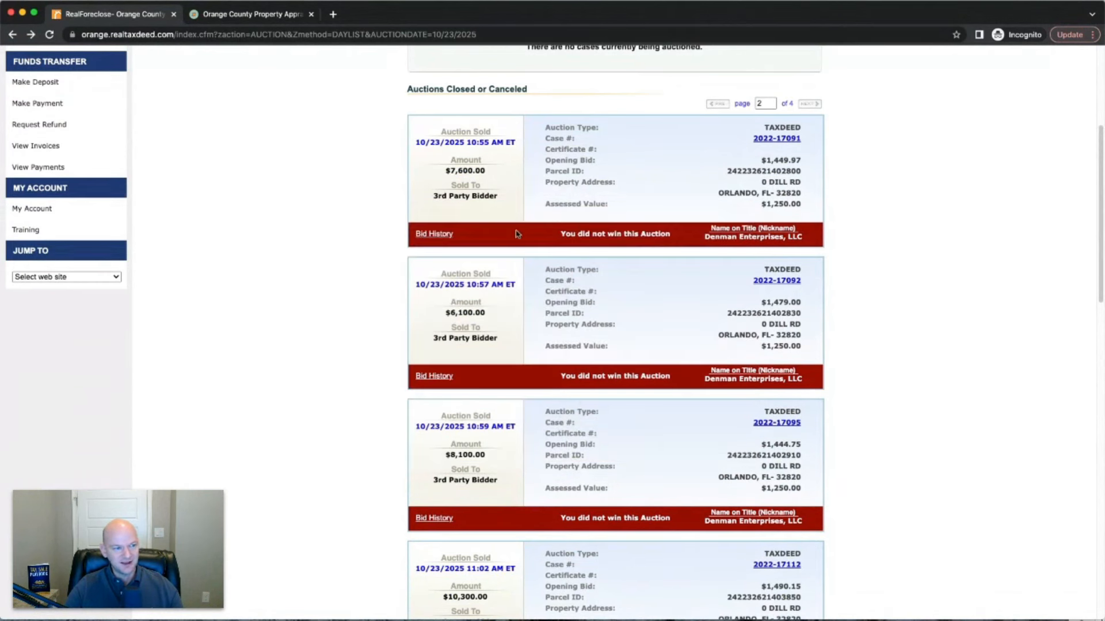
left_click(427, 235)
scroll(633, 346, "down", 5)
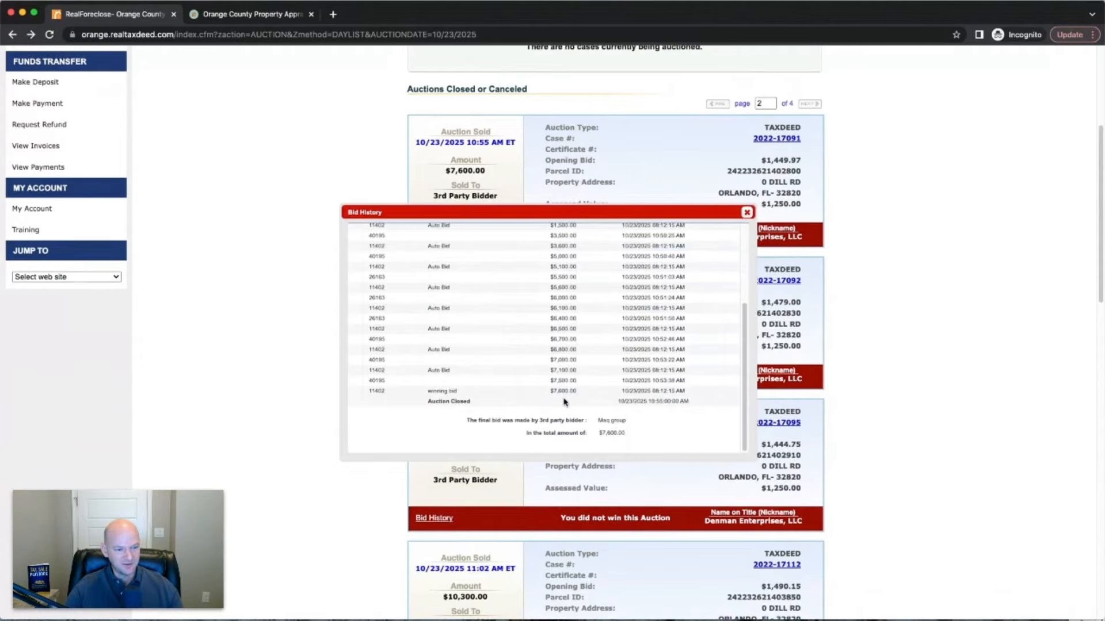
left_click(747, 213)
Check the bid histories of the Dill Rd sales from 11:06 AM and 11:13 AM, closing each one.
scroll(722, 374, "down", 7)
left_click(435, 420)
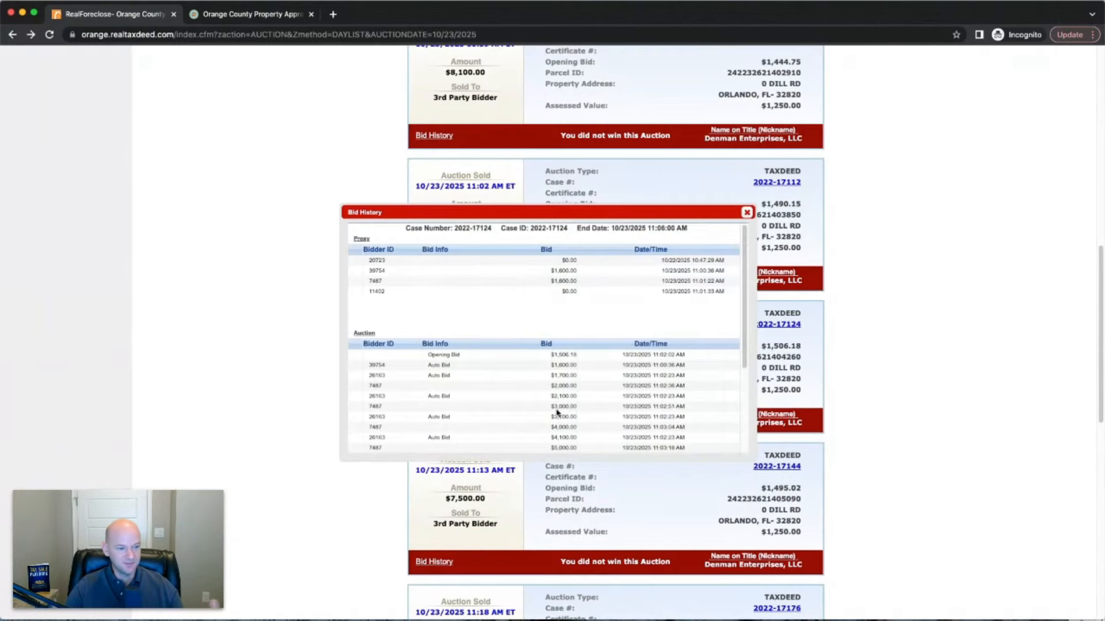
scroll(575, 412, "down", 5)
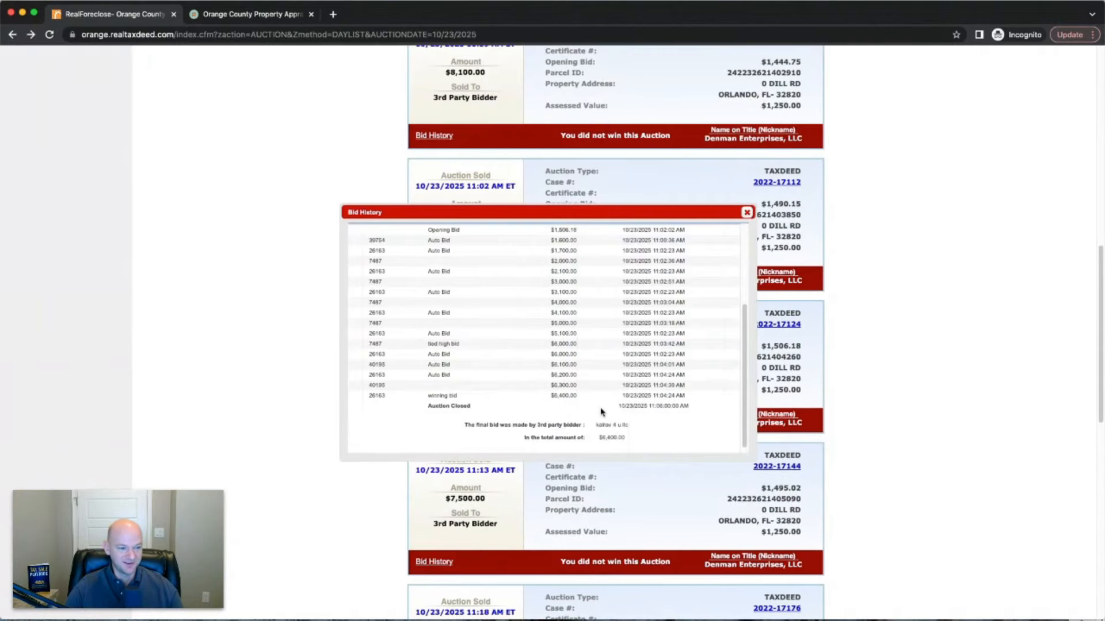
left_click(747, 212)
left_click(435, 561)
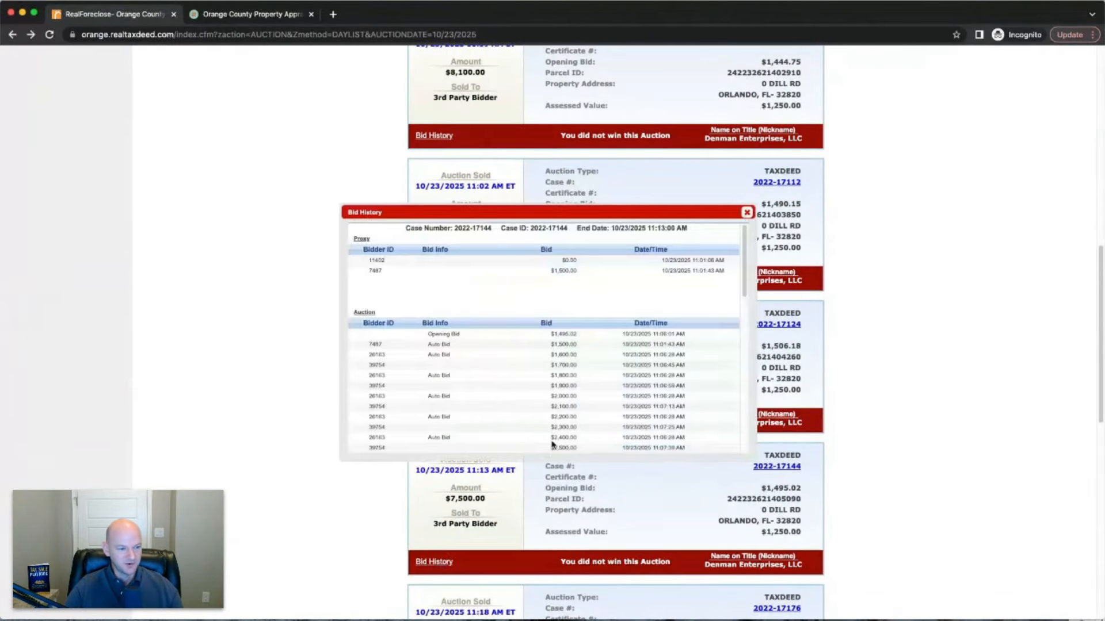
scroll(547, 345, "down", 10)
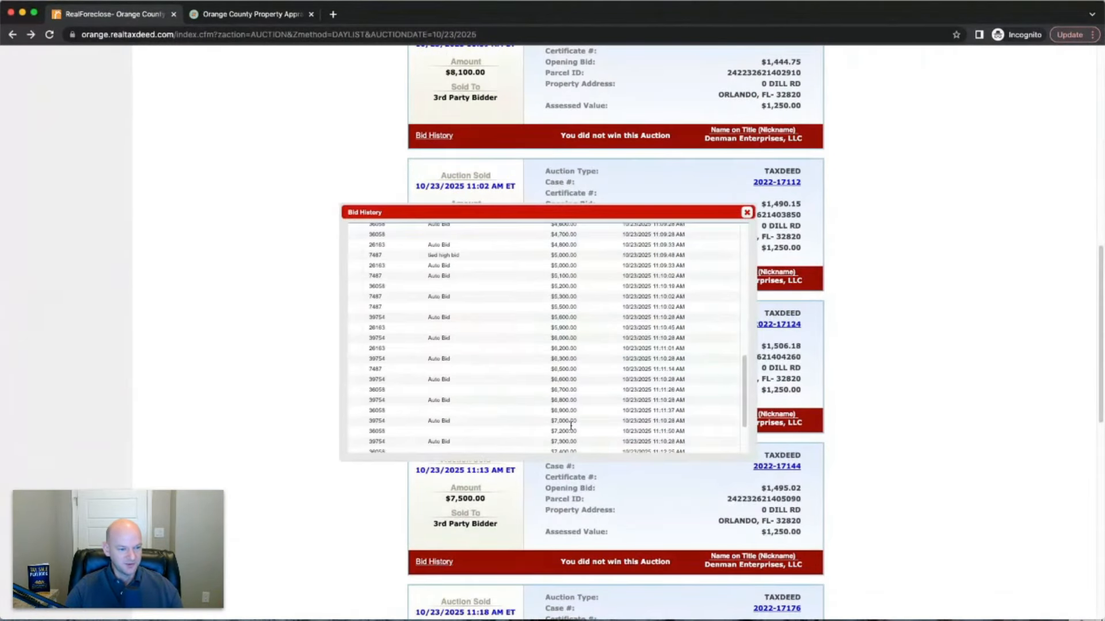
left_click(747, 212)
Read through the bid history of the Fort Christmas Rd sale down to the winning bid and close it.
scroll(940, 333, "down", 3)
scroll(942, 334, "down", 2)
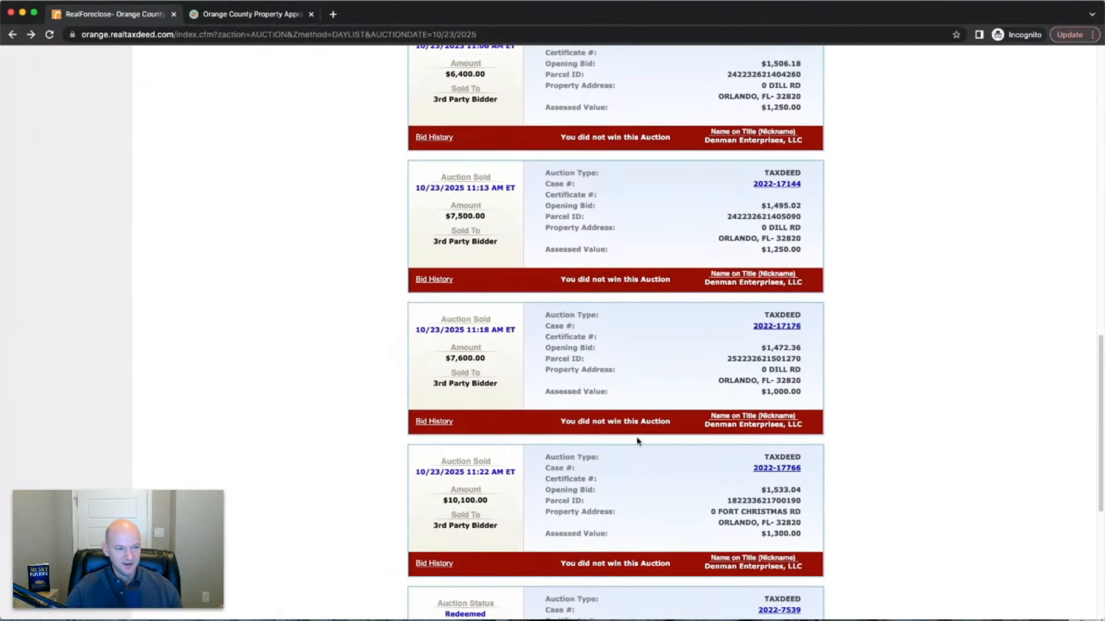
left_click(433, 564)
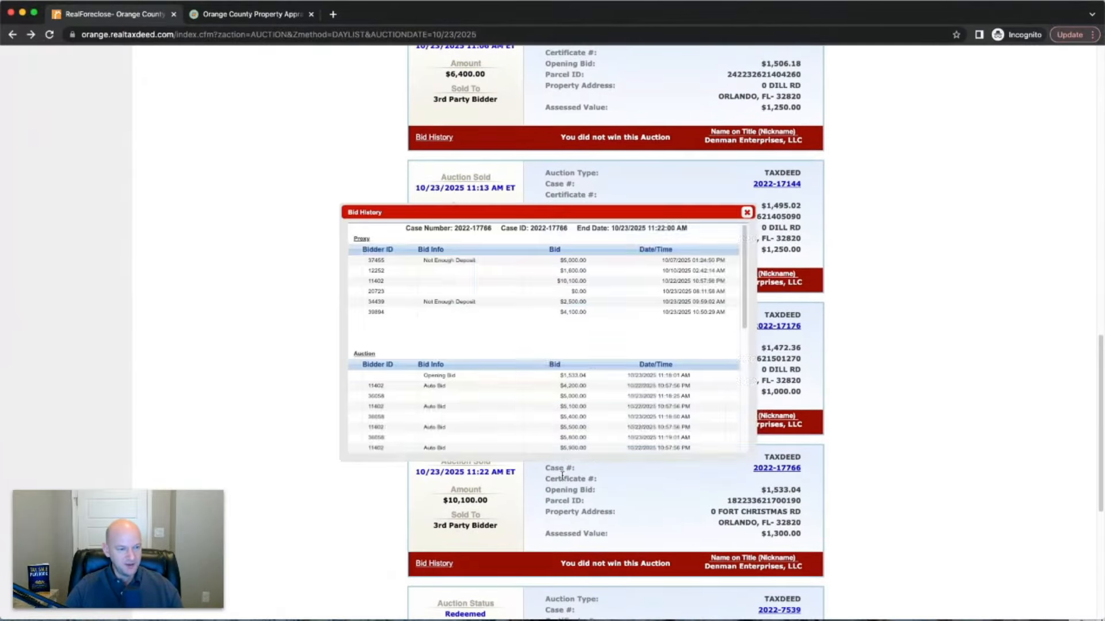
scroll(594, 423, "down", 8)
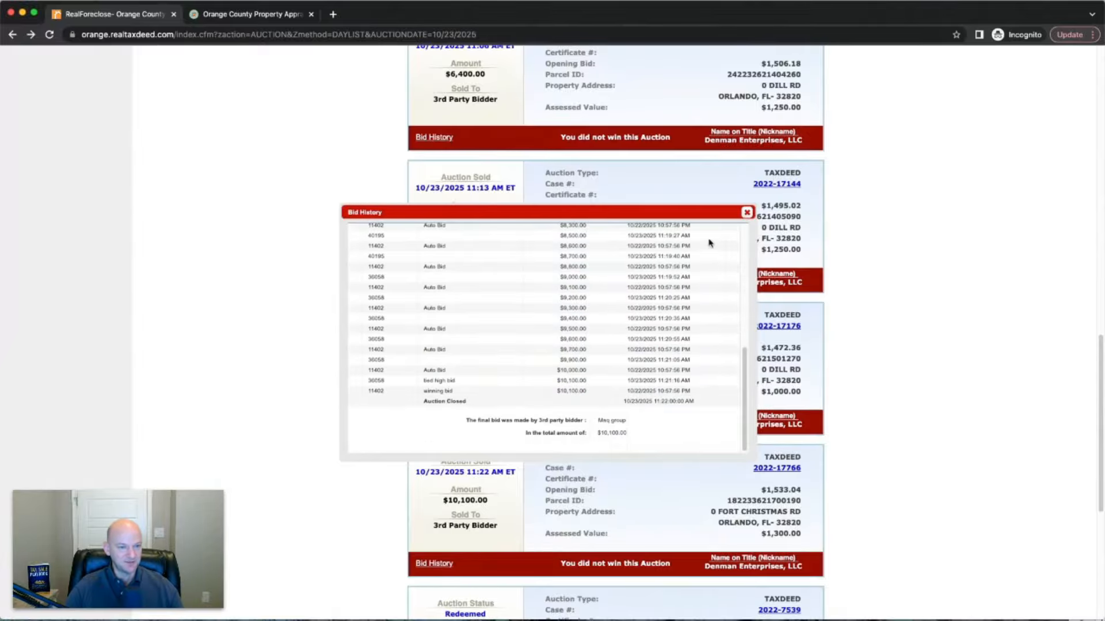
left_click(747, 213)
Compare the sold amounts of the Dill Rd and Fort Christmas Rd auctions on page 2, highlighting the first sale's amount.
scroll(909, 379, "up", 2)
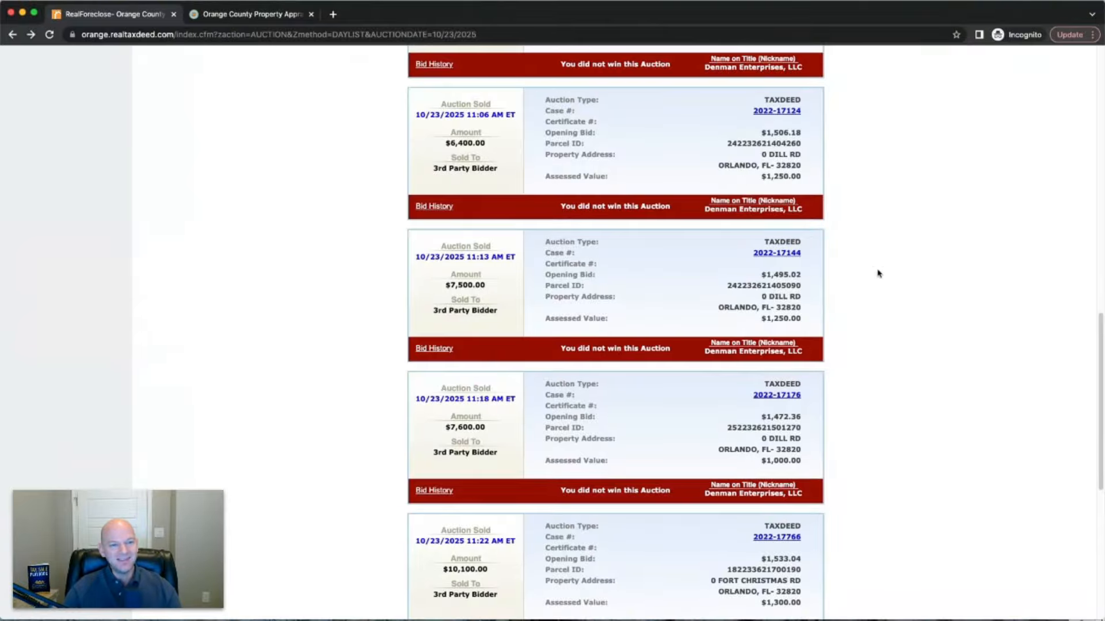
scroll(884, 271, "down", 1)
scroll(884, 271, "down", 1)
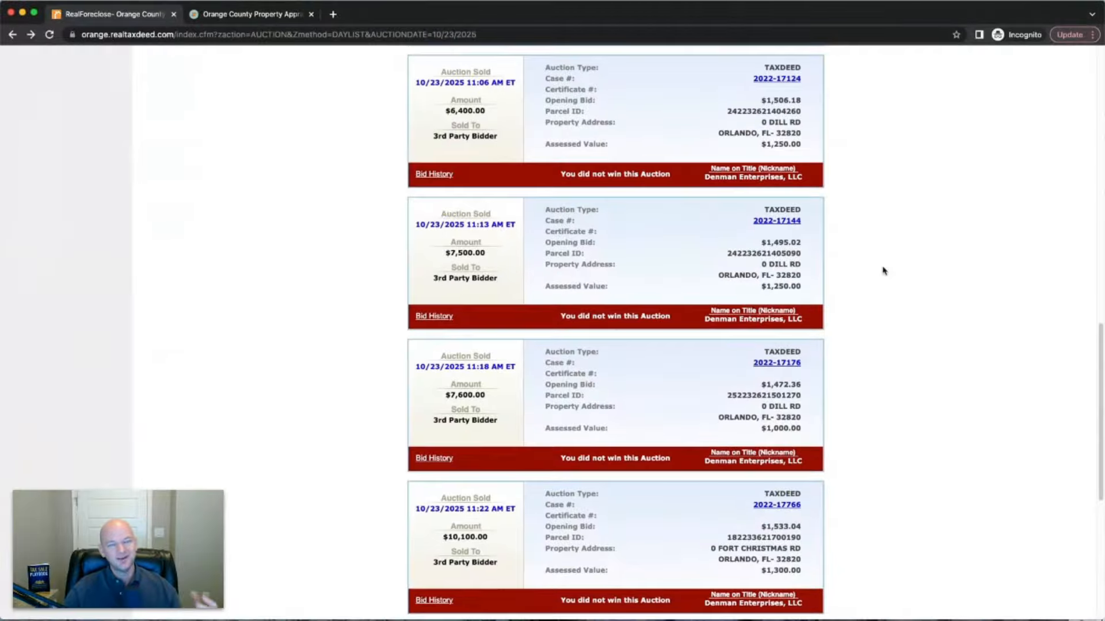
scroll(883, 271, "down", 1)
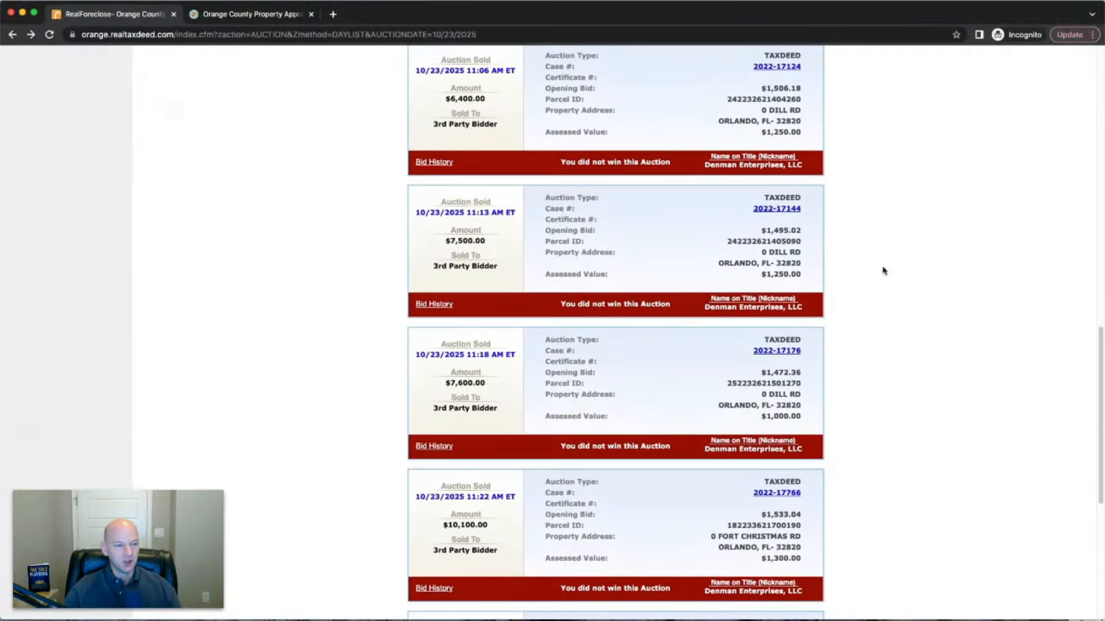
scroll(884, 271, "up", 15)
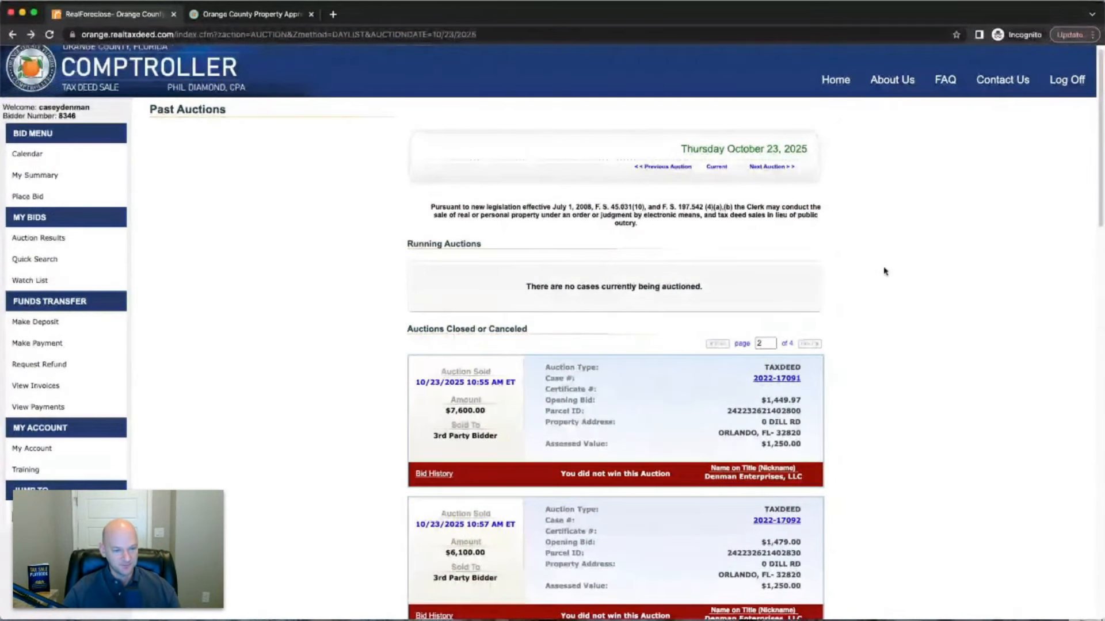
scroll(884, 271, "down", 3)
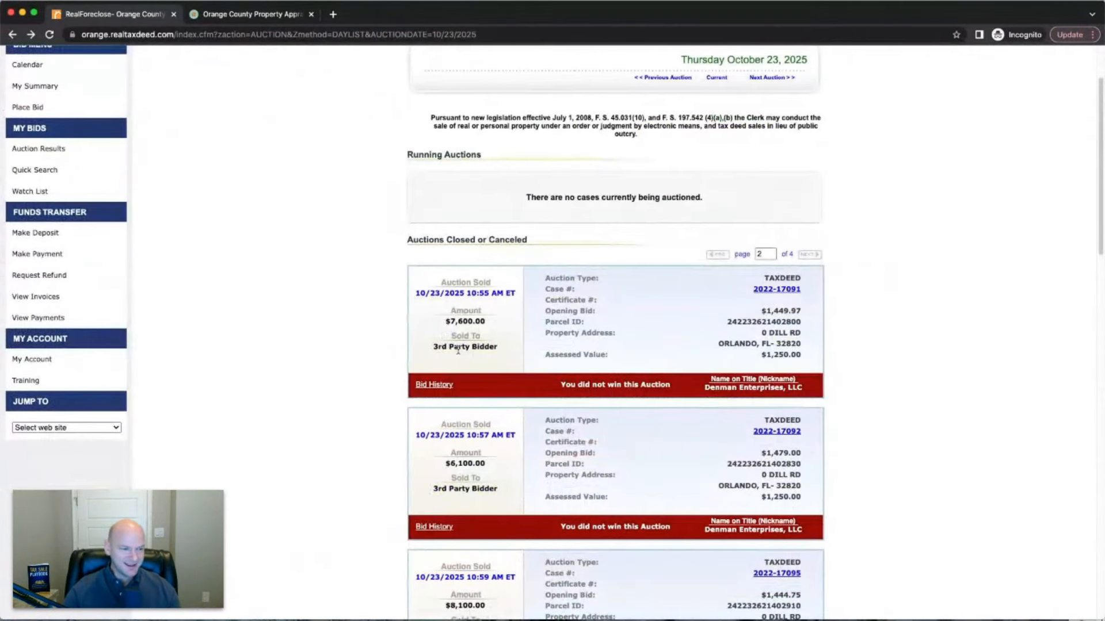
left_click_drag(485, 321, 449, 323)
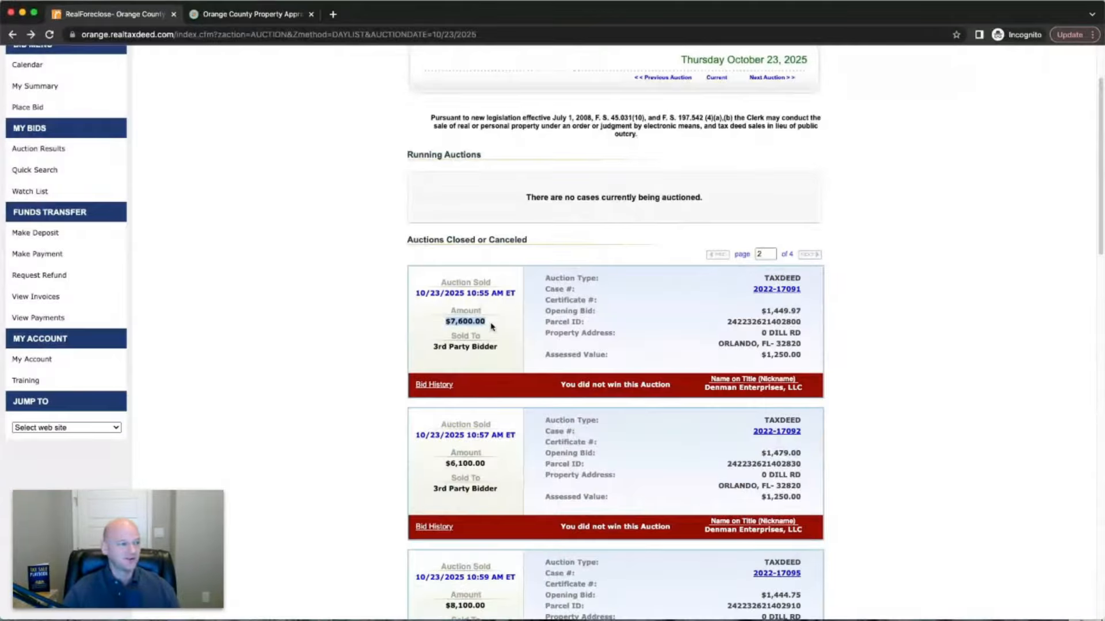
left_click(944, 312)
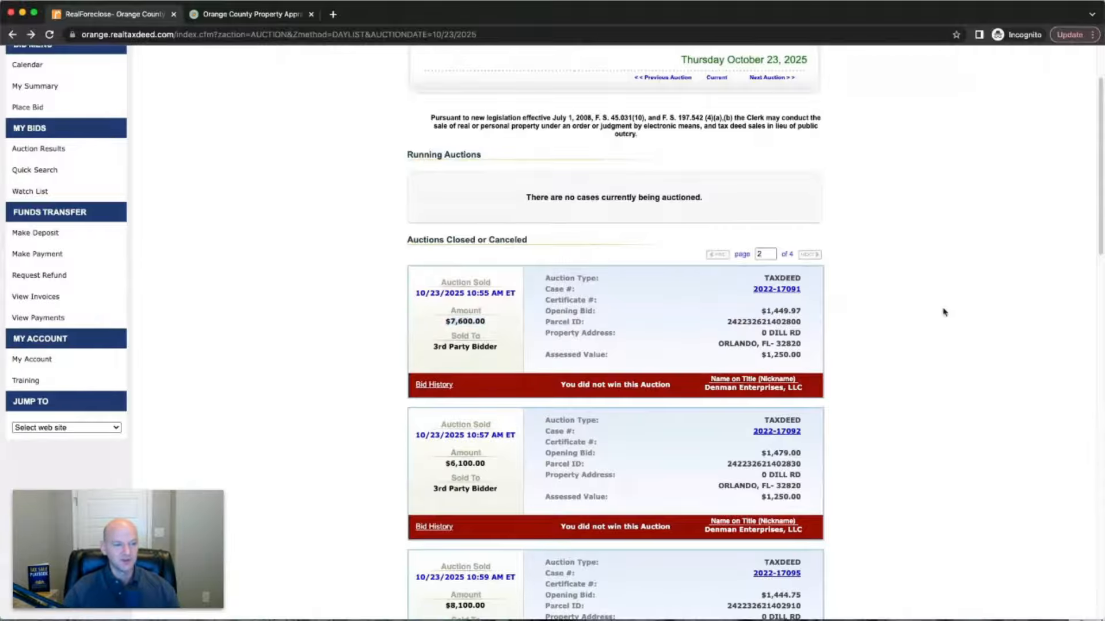
scroll(916, 338, "down", 2)
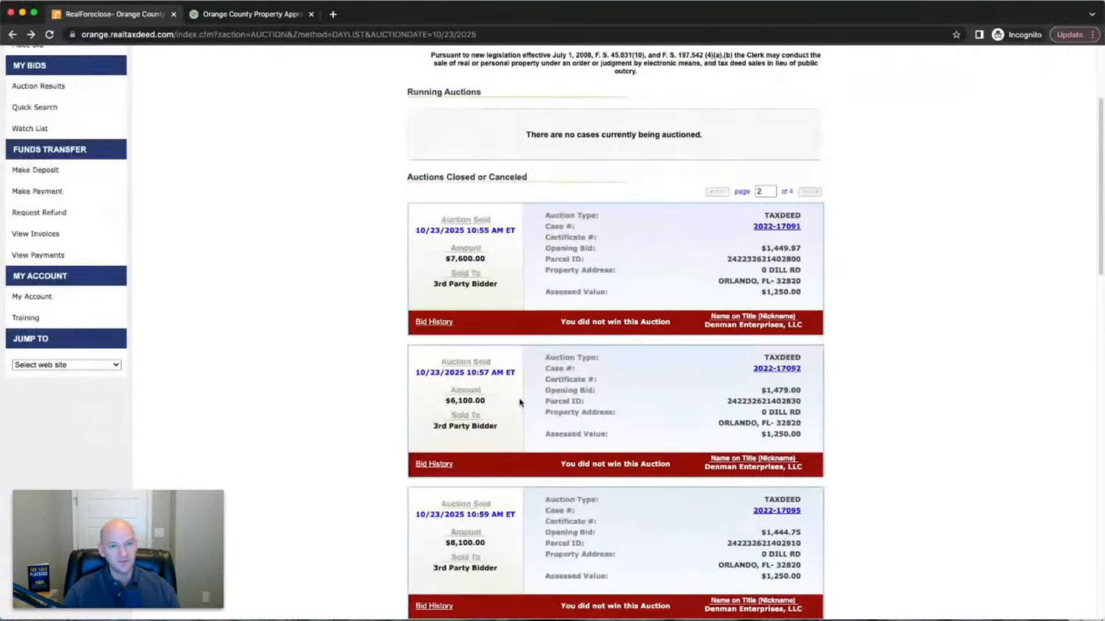